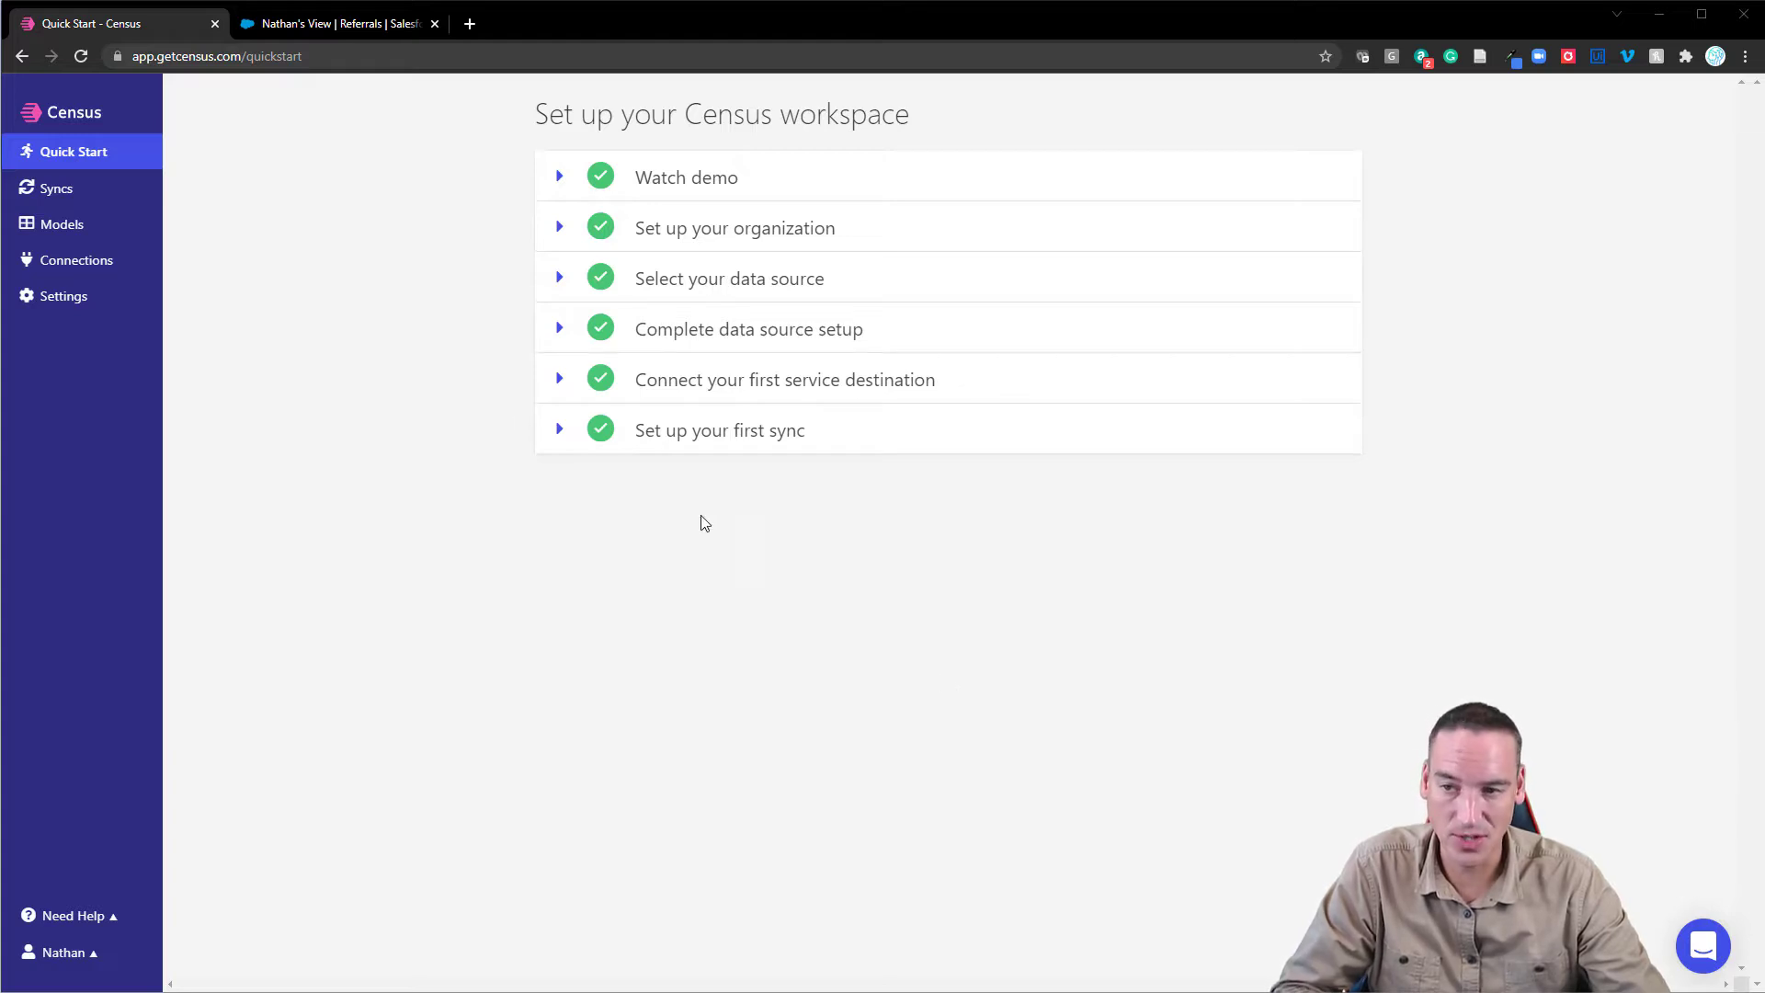
Open the form for adding a new Redshift data source from the workspace connections.
{"action": "left_click", "coordinate": [115, 268]}
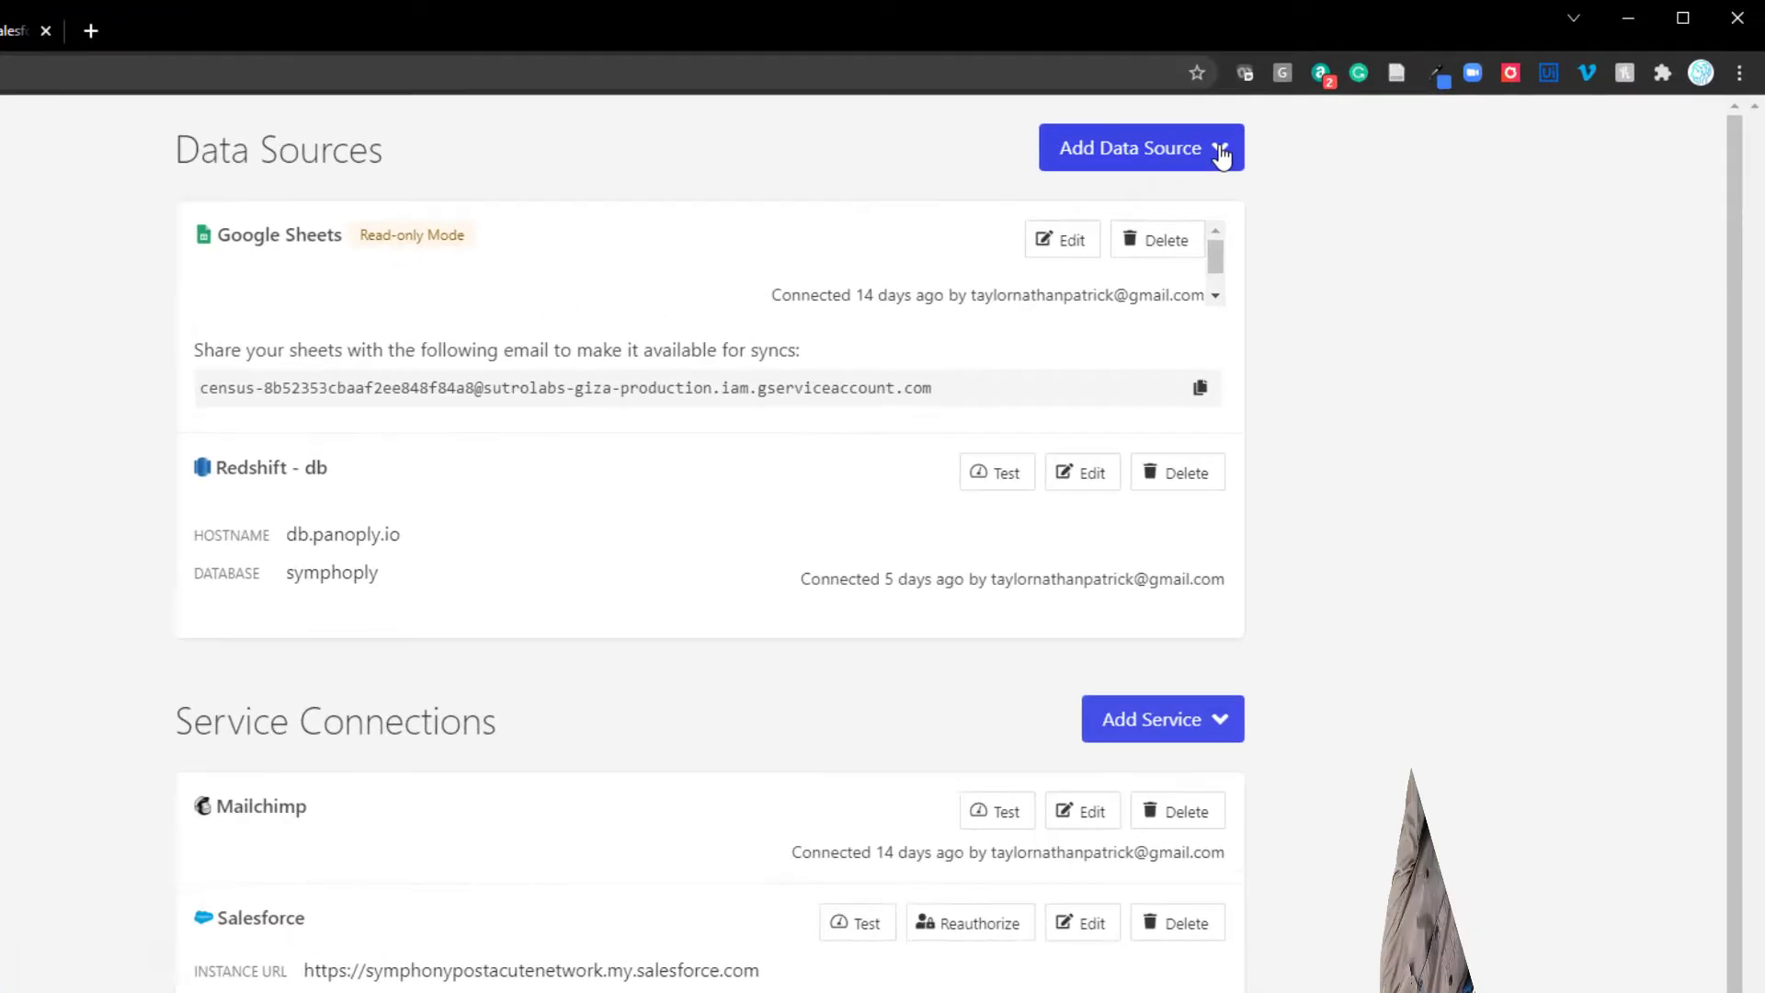
{"action": "left_click", "coordinate": [1221, 152]}
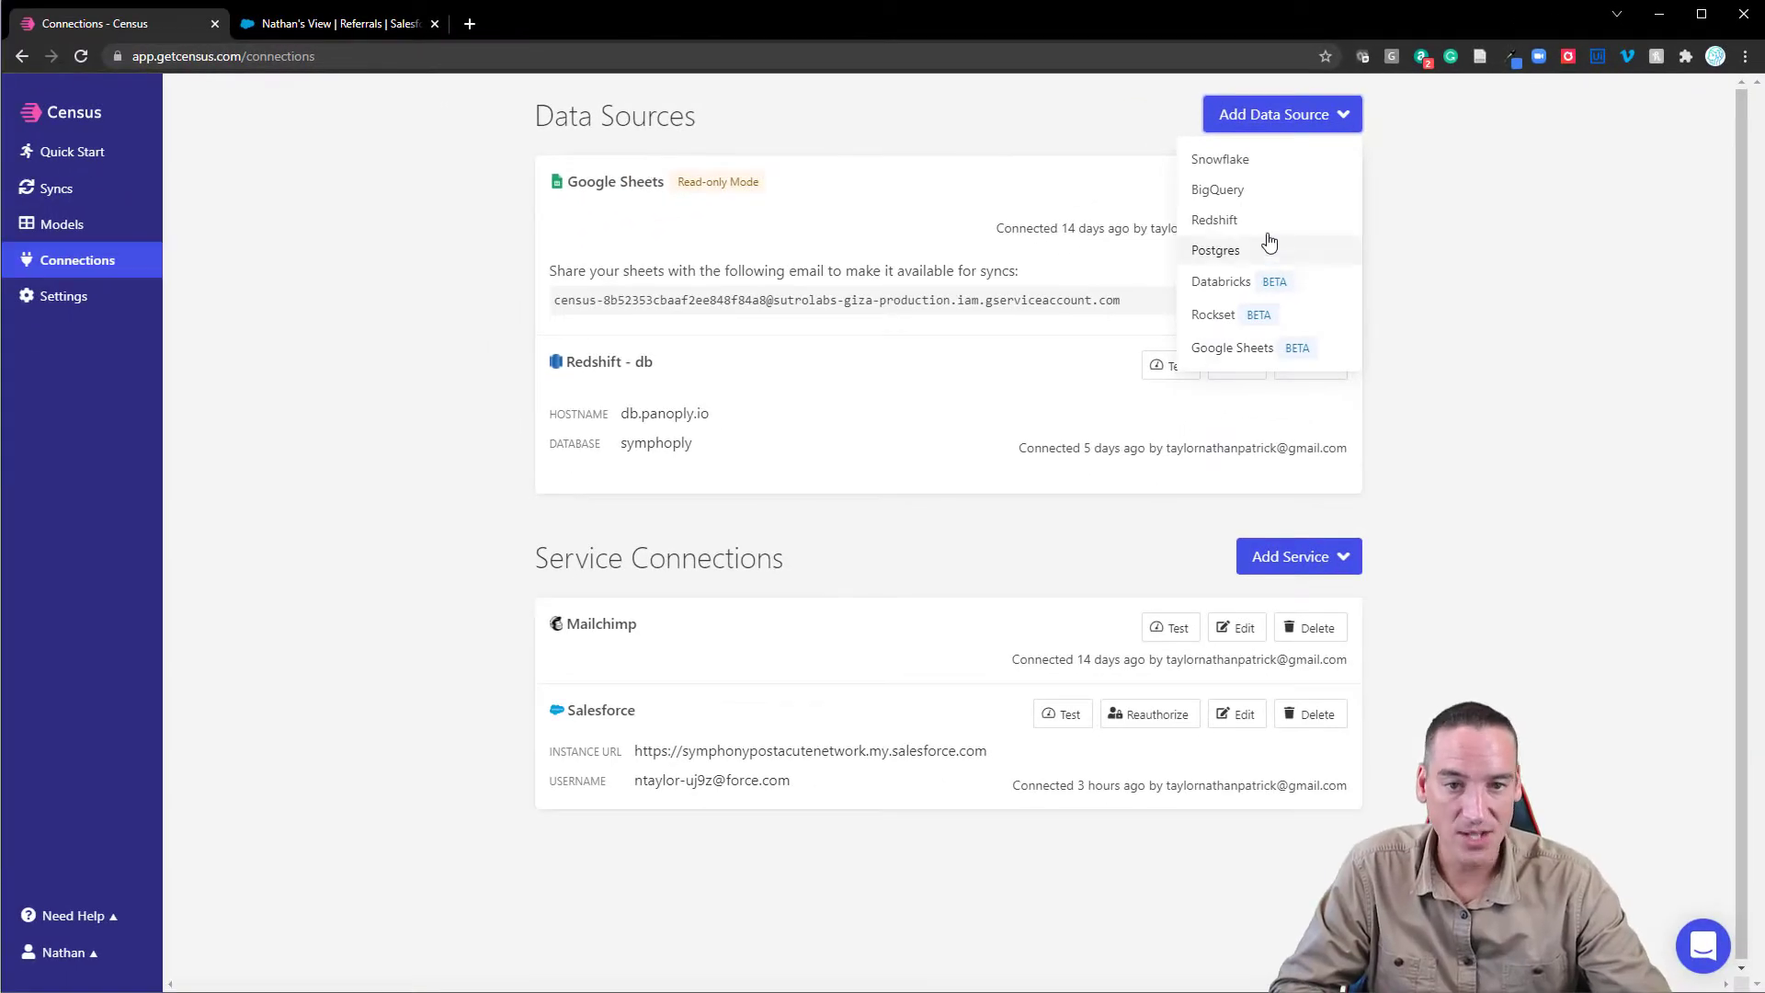
{"action": "left_click", "coordinate": [1260, 223]}
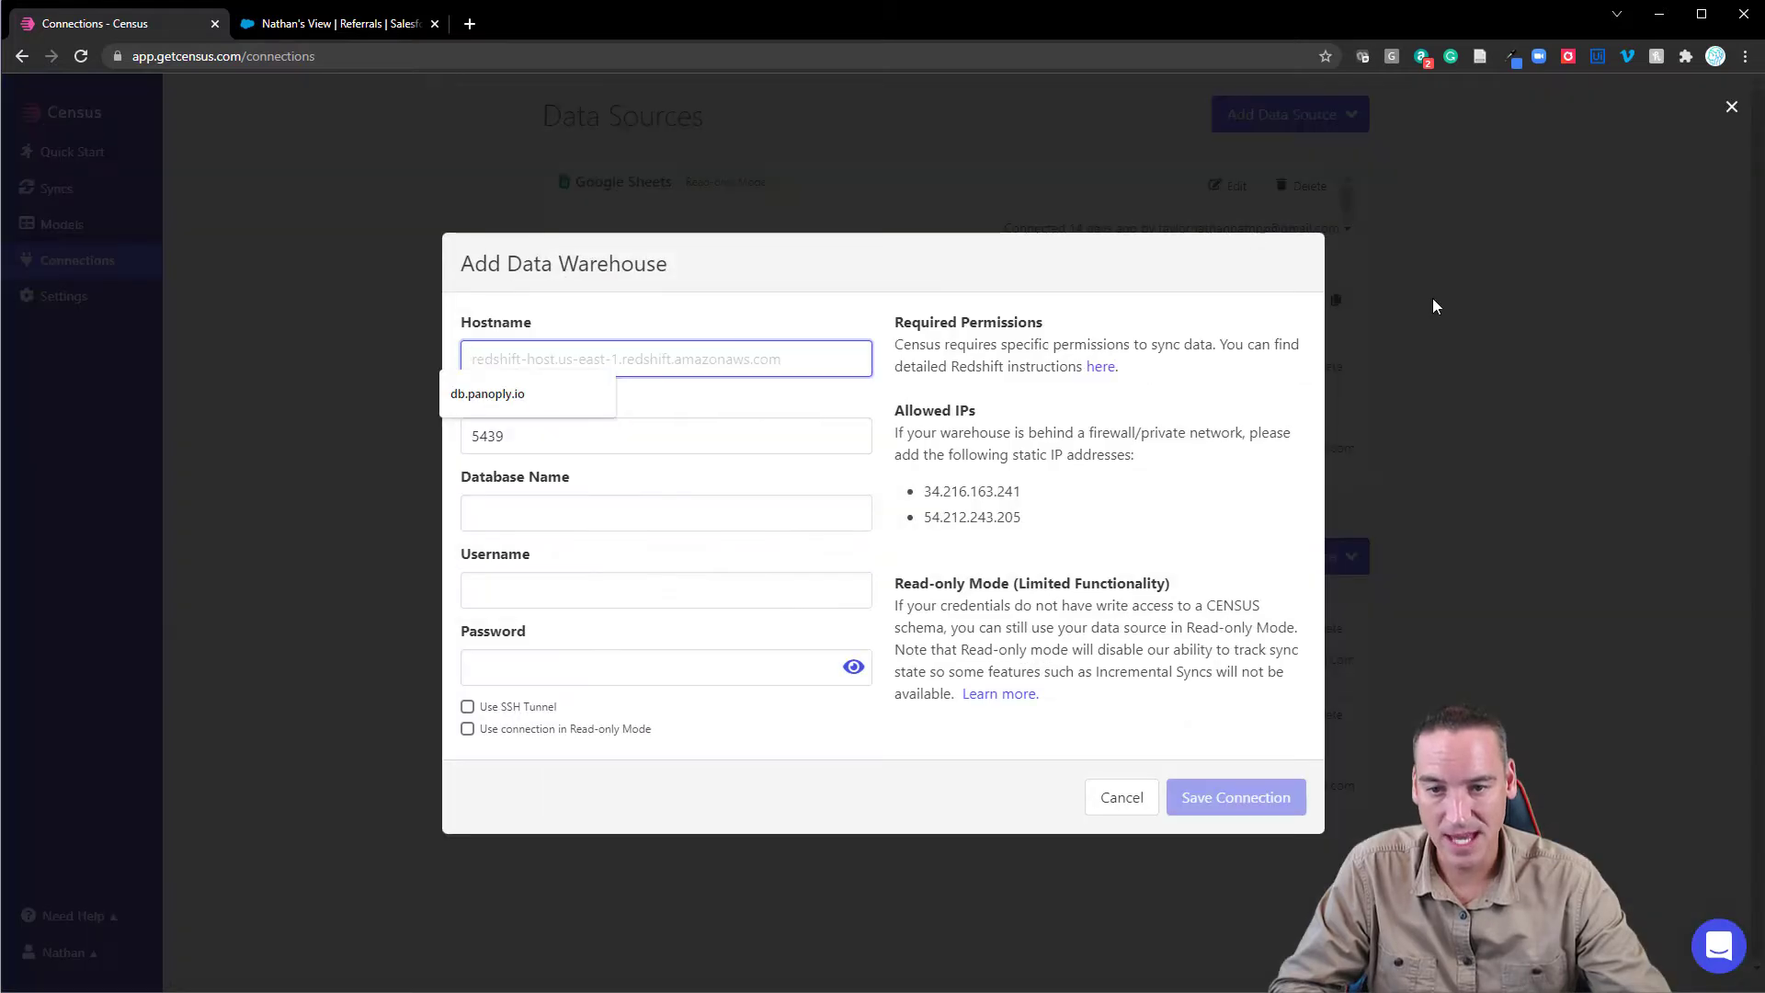
{"action": "left_click", "coordinate": [1265, 402]}
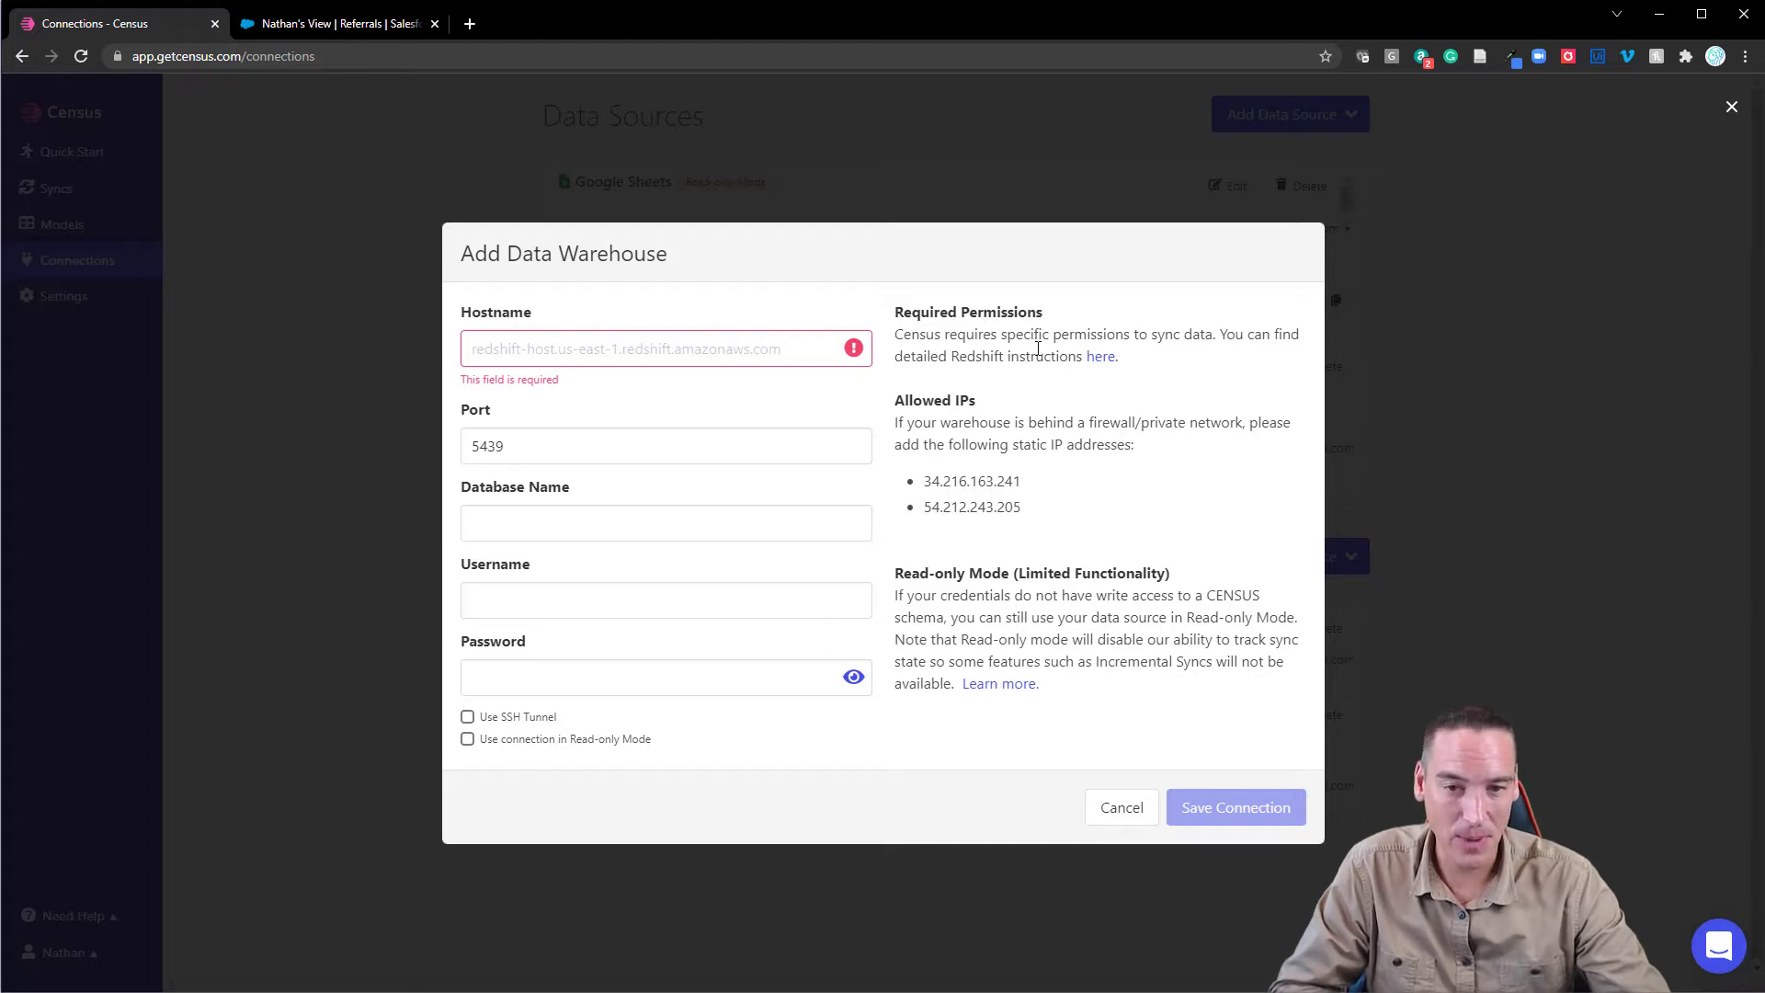
Review the required permissions and setup script in the Redshift documentation, and cancel the new data warehouse connection.
{"action": "left_click", "coordinate": [1102, 358]}
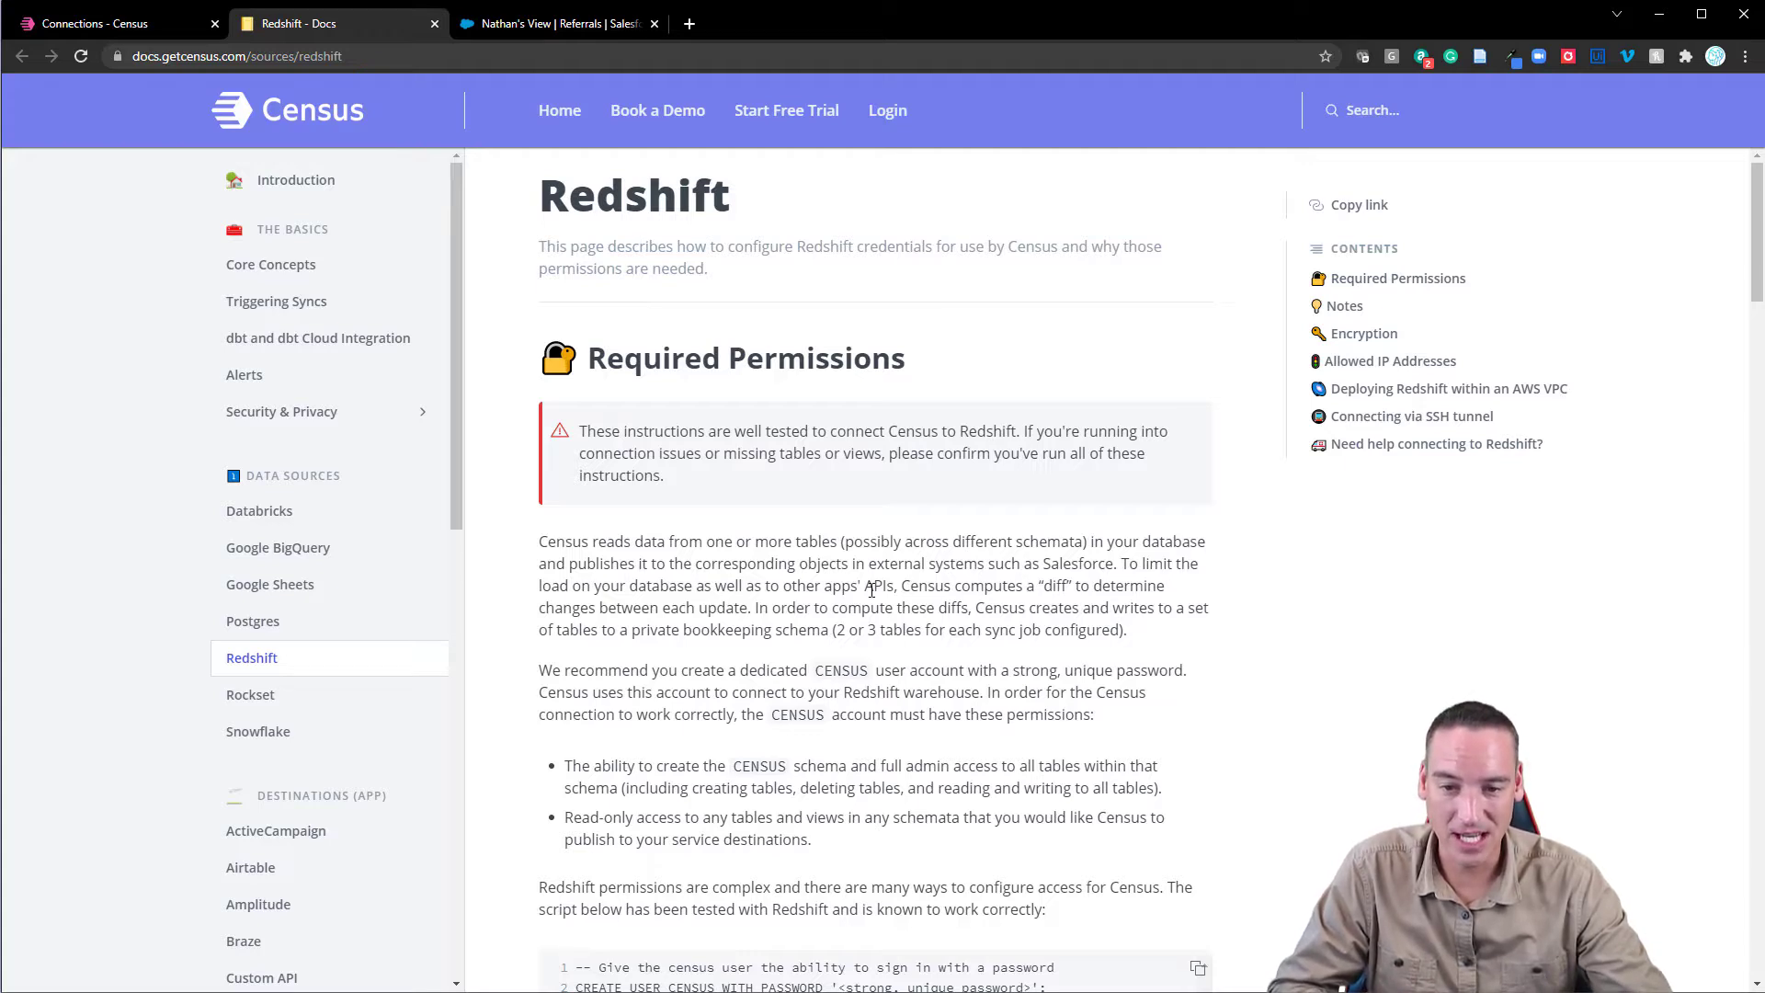
{"action": "scroll", "coordinate": [872, 589], "scroll_direction": "down", "scroll_amount": 5}
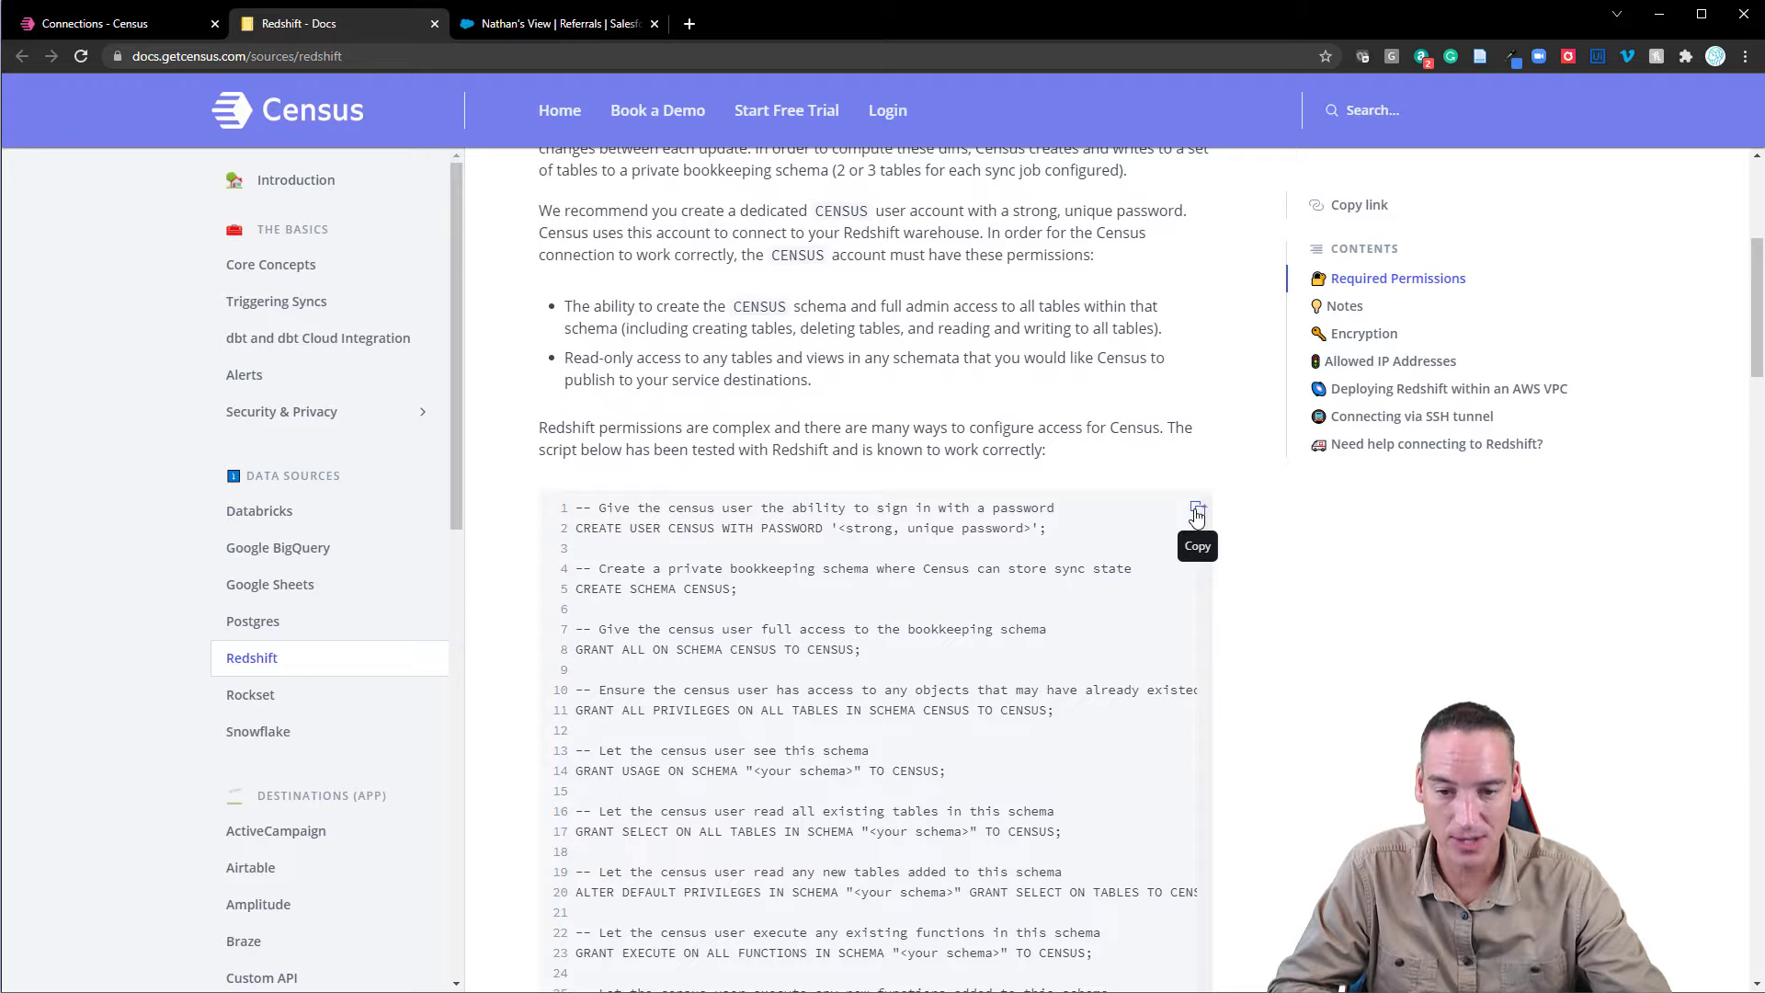
{"action": "scroll", "coordinate": [1335, 554], "scroll_direction": "down", "scroll_amount": 2}
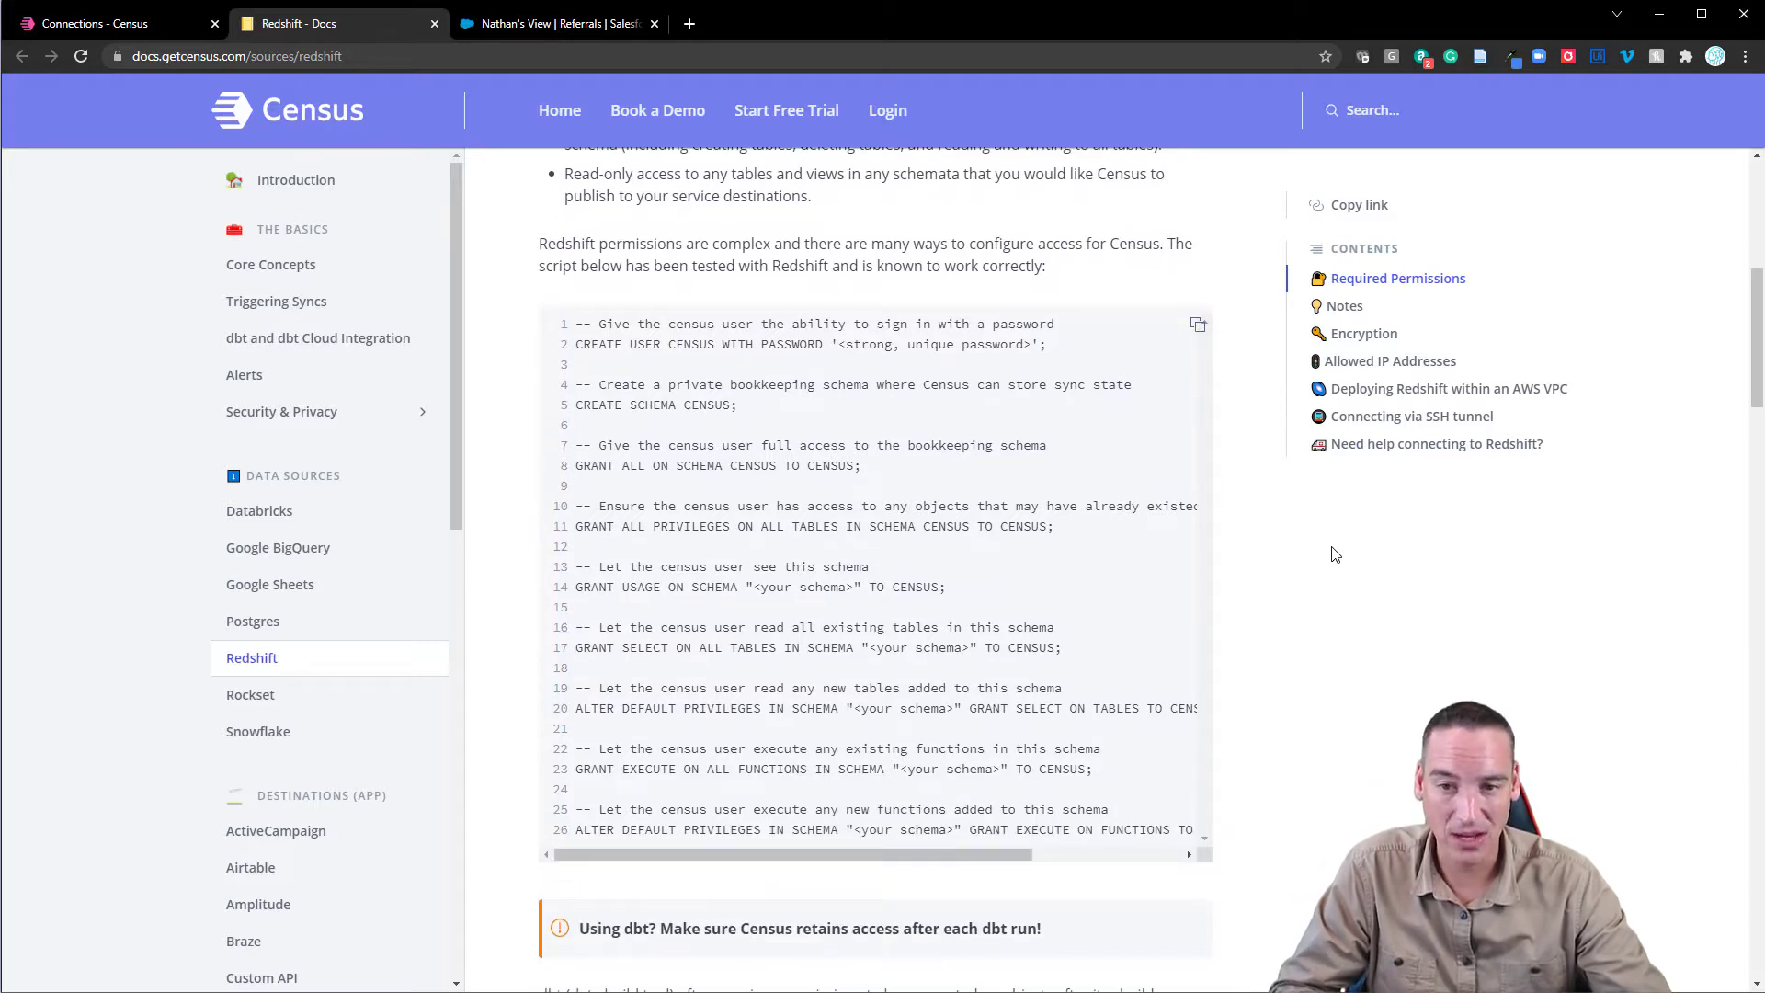
{"action": "scroll", "coordinate": [978, 561], "scroll_direction": "up", "scroll_amount": 5}
{"action": "scroll", "coordinate": [978, 562], "scroll_direction": "up", "scroll_amount": 2}
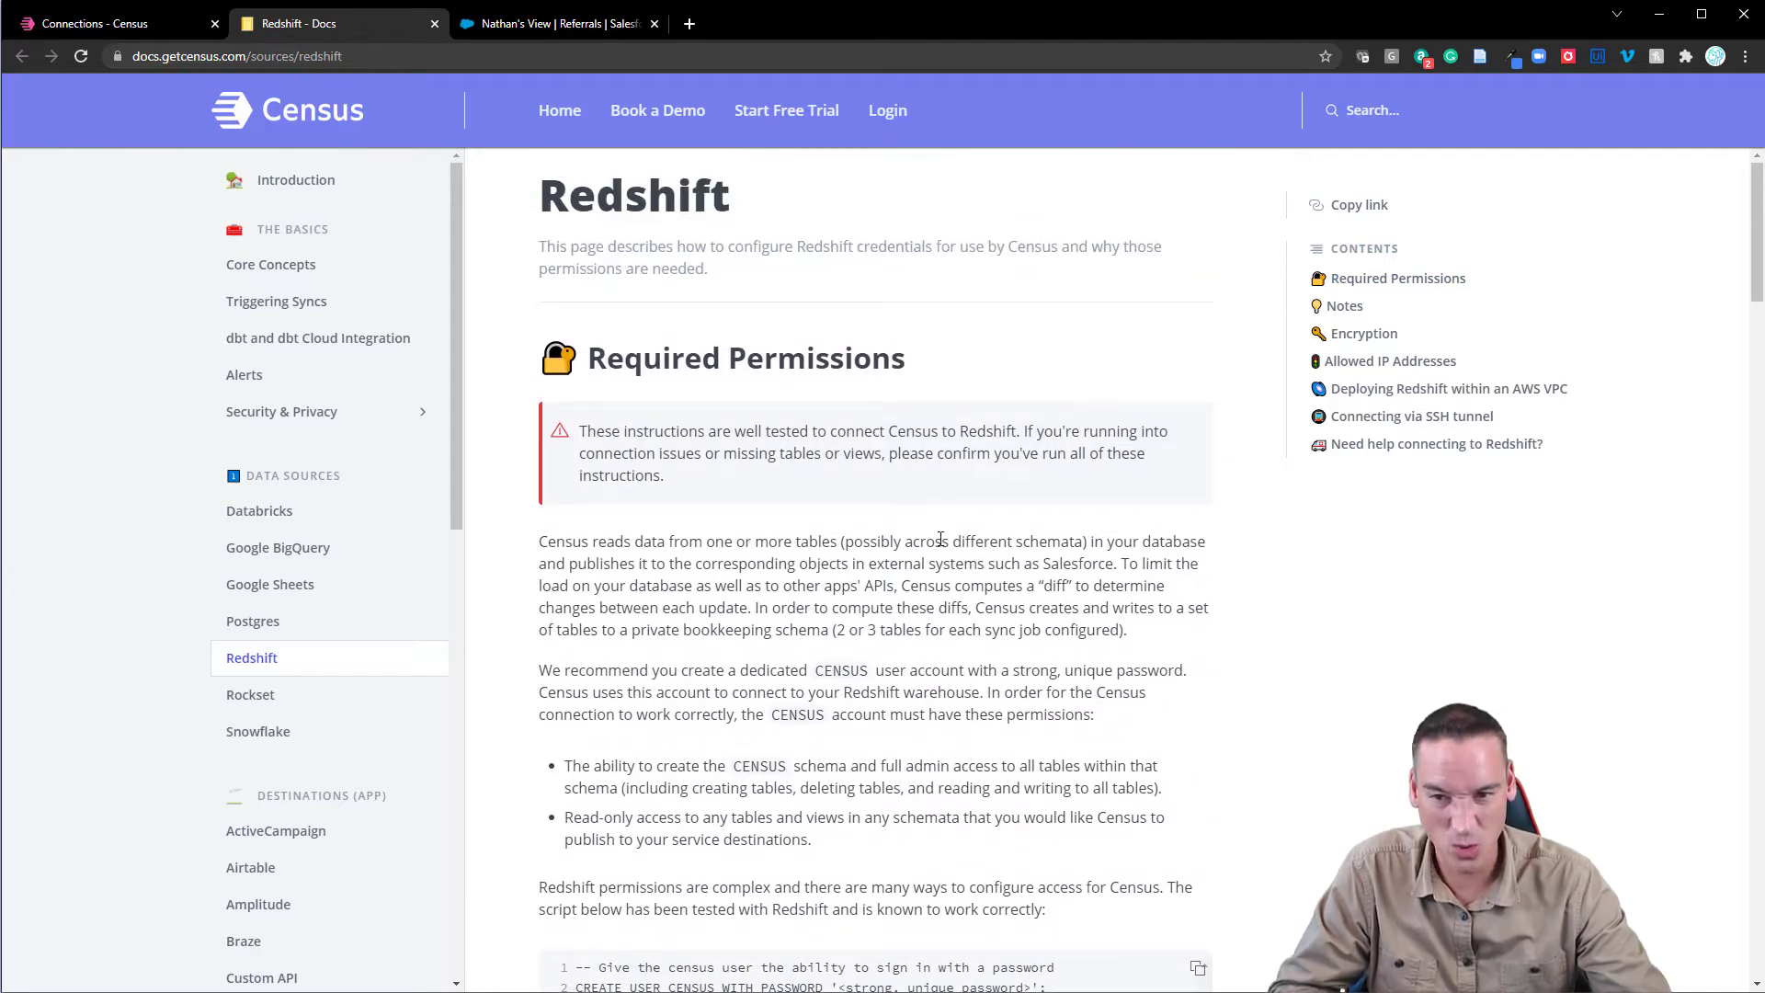
{"action": "left_click", "coordinate": [435, 24]}
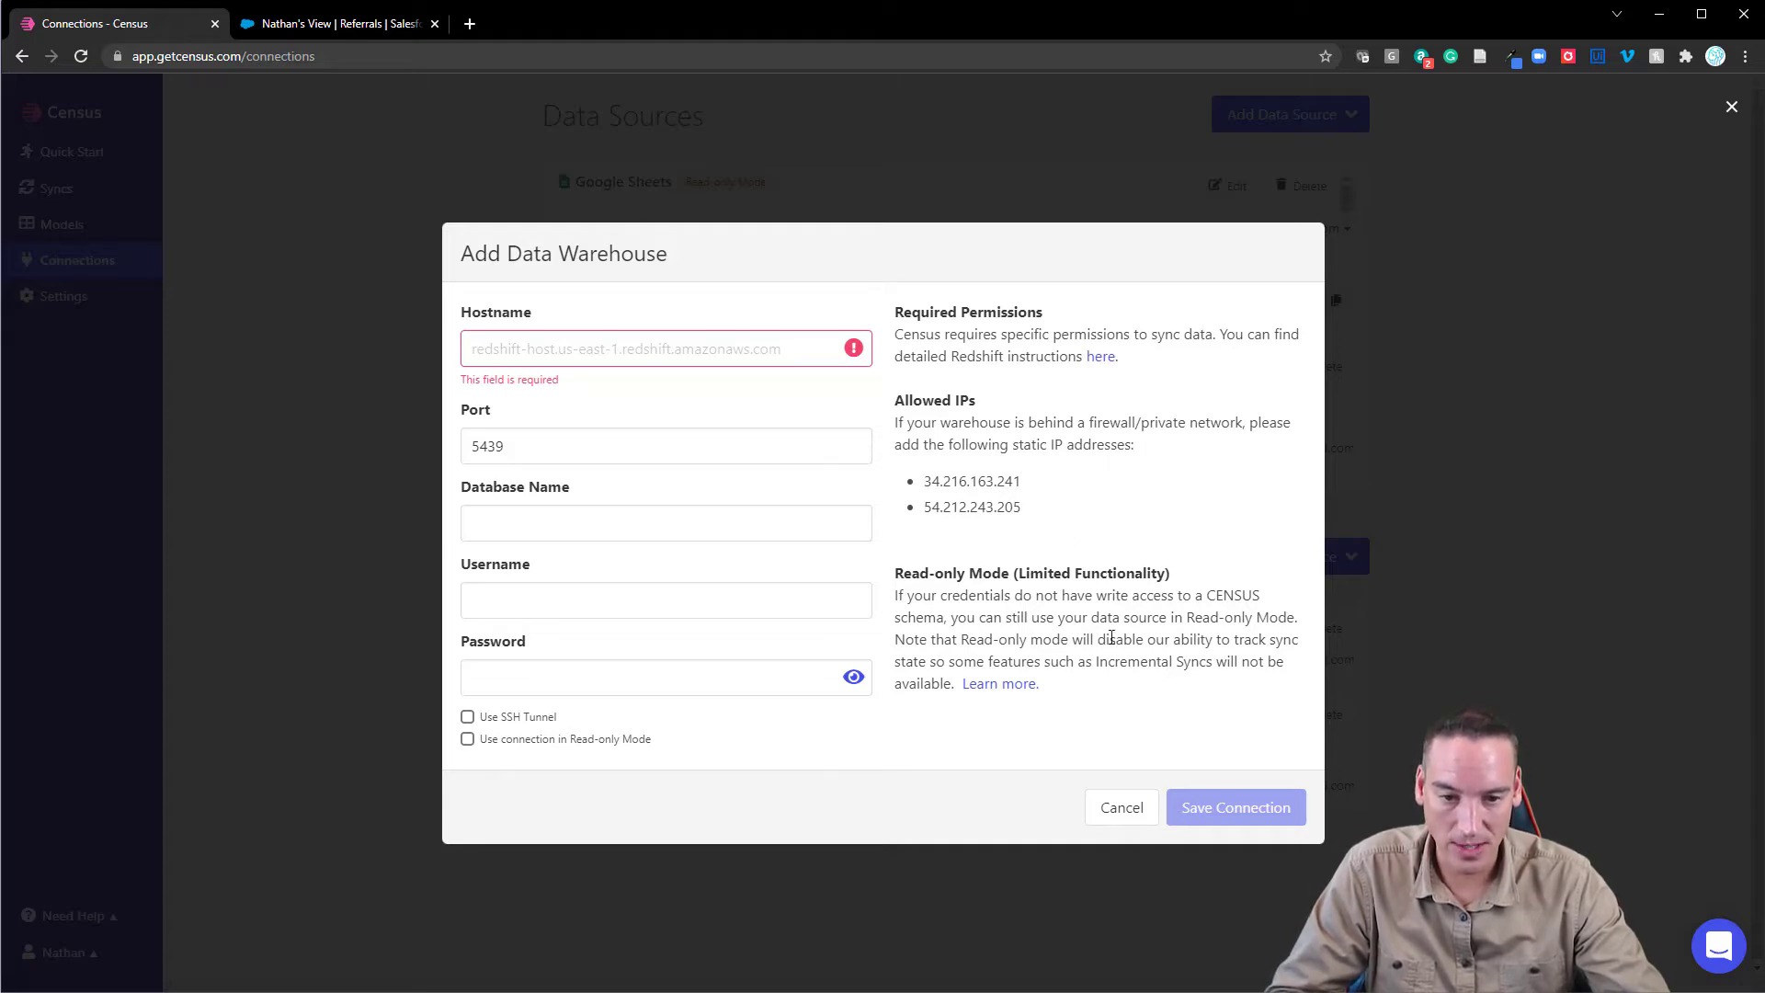
{"action": "left_click", "coordinate": [1122, 808]}
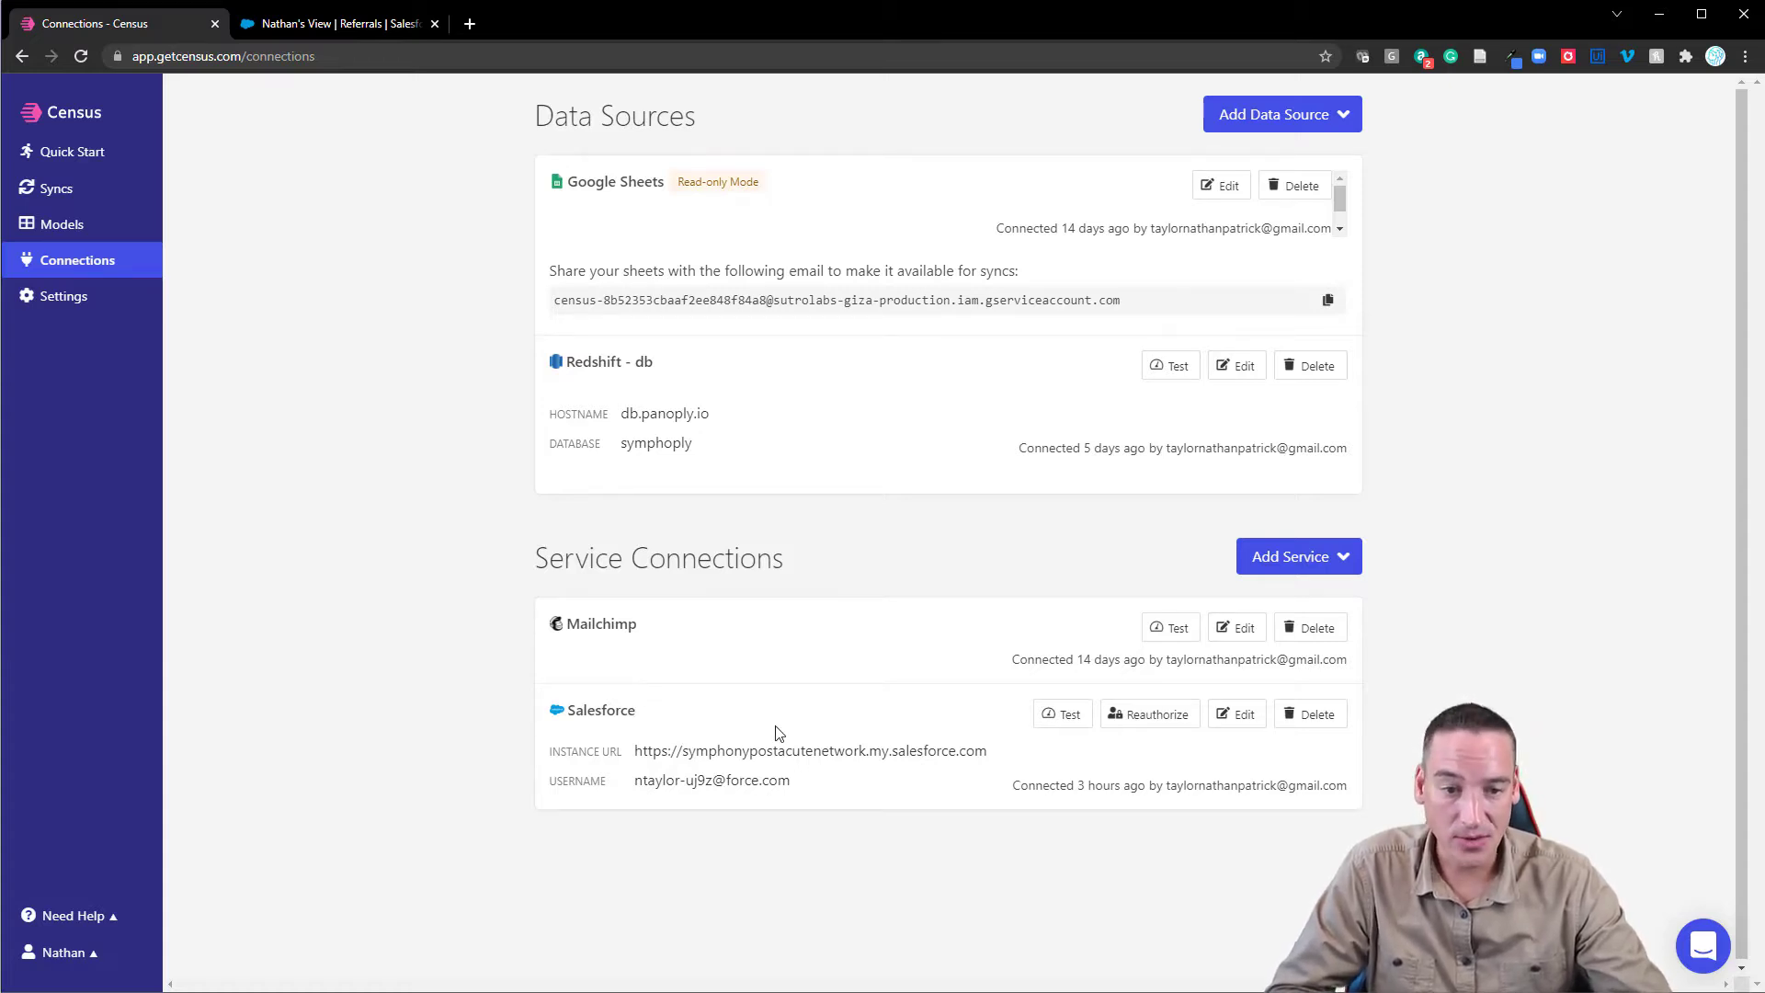
Look through the full list of destination services available for a new service connection.
{"action": "left_click", "coordinate": [1343, 564]}
{"action": "scroll", "coordinate": [1331, 575], "scroll_direction": "down", "scroll_amount": 2}
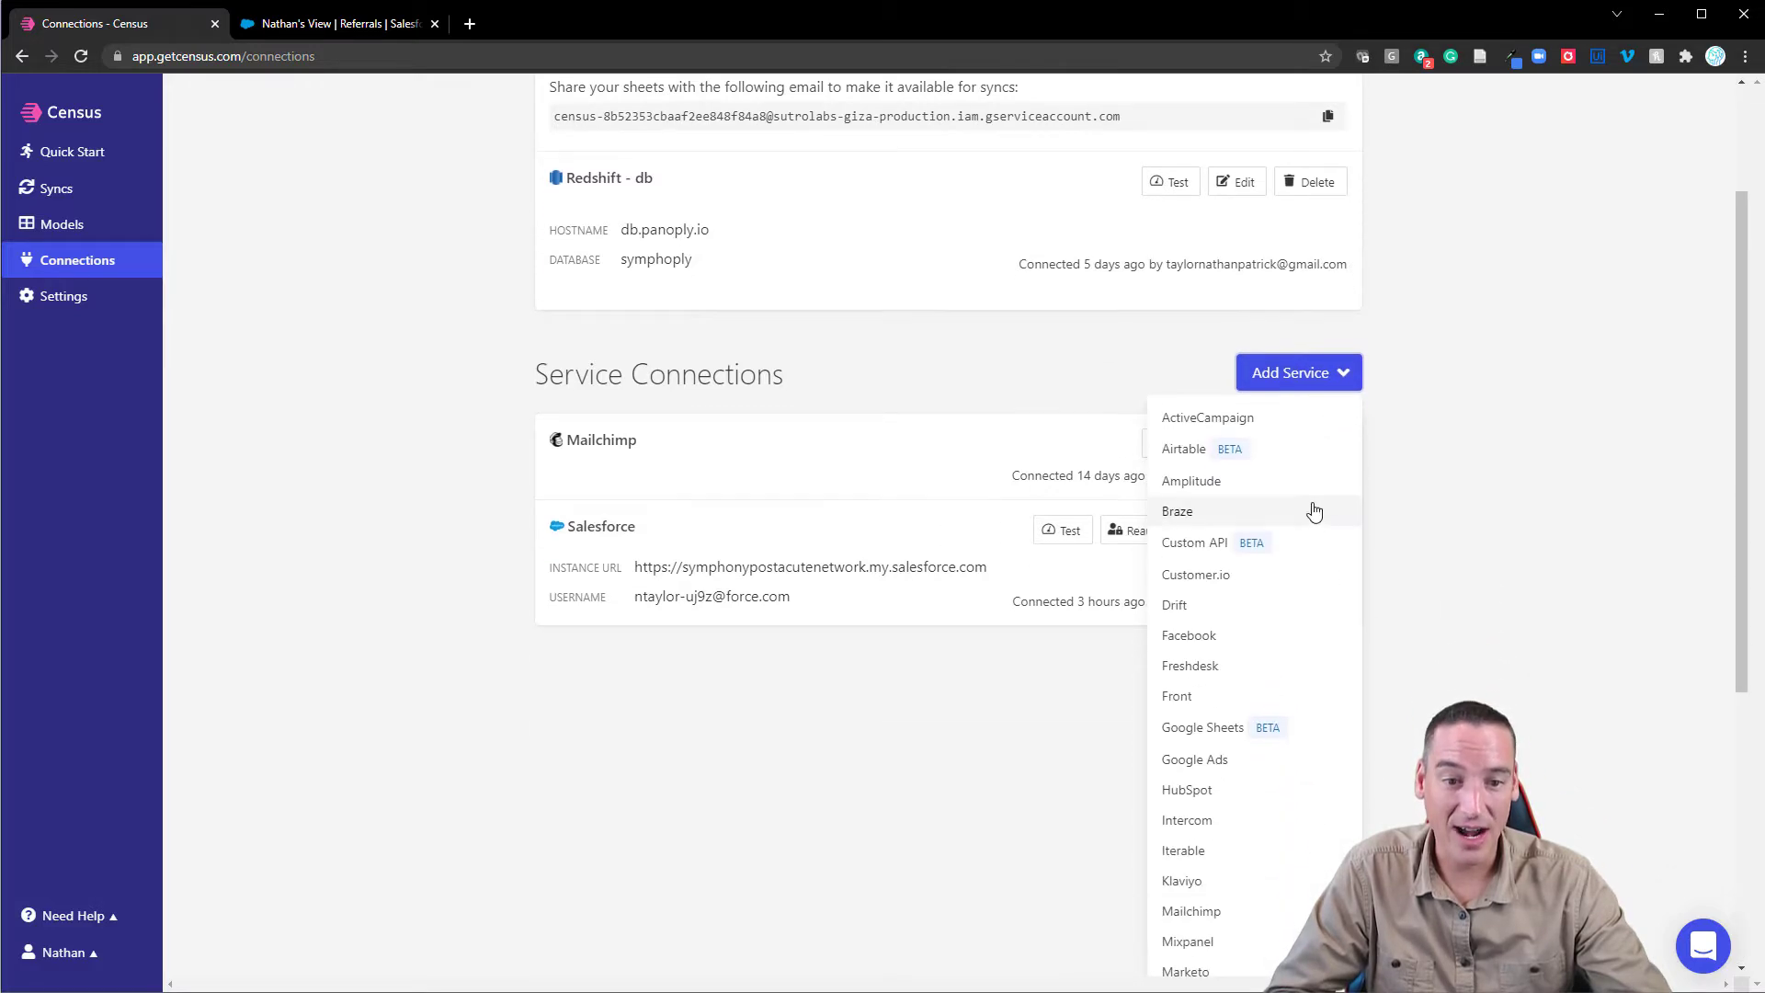
{"action": "scroll", "coordinate": [1307, 472], "scroll_direction": "down", "scroll_amount": 3}
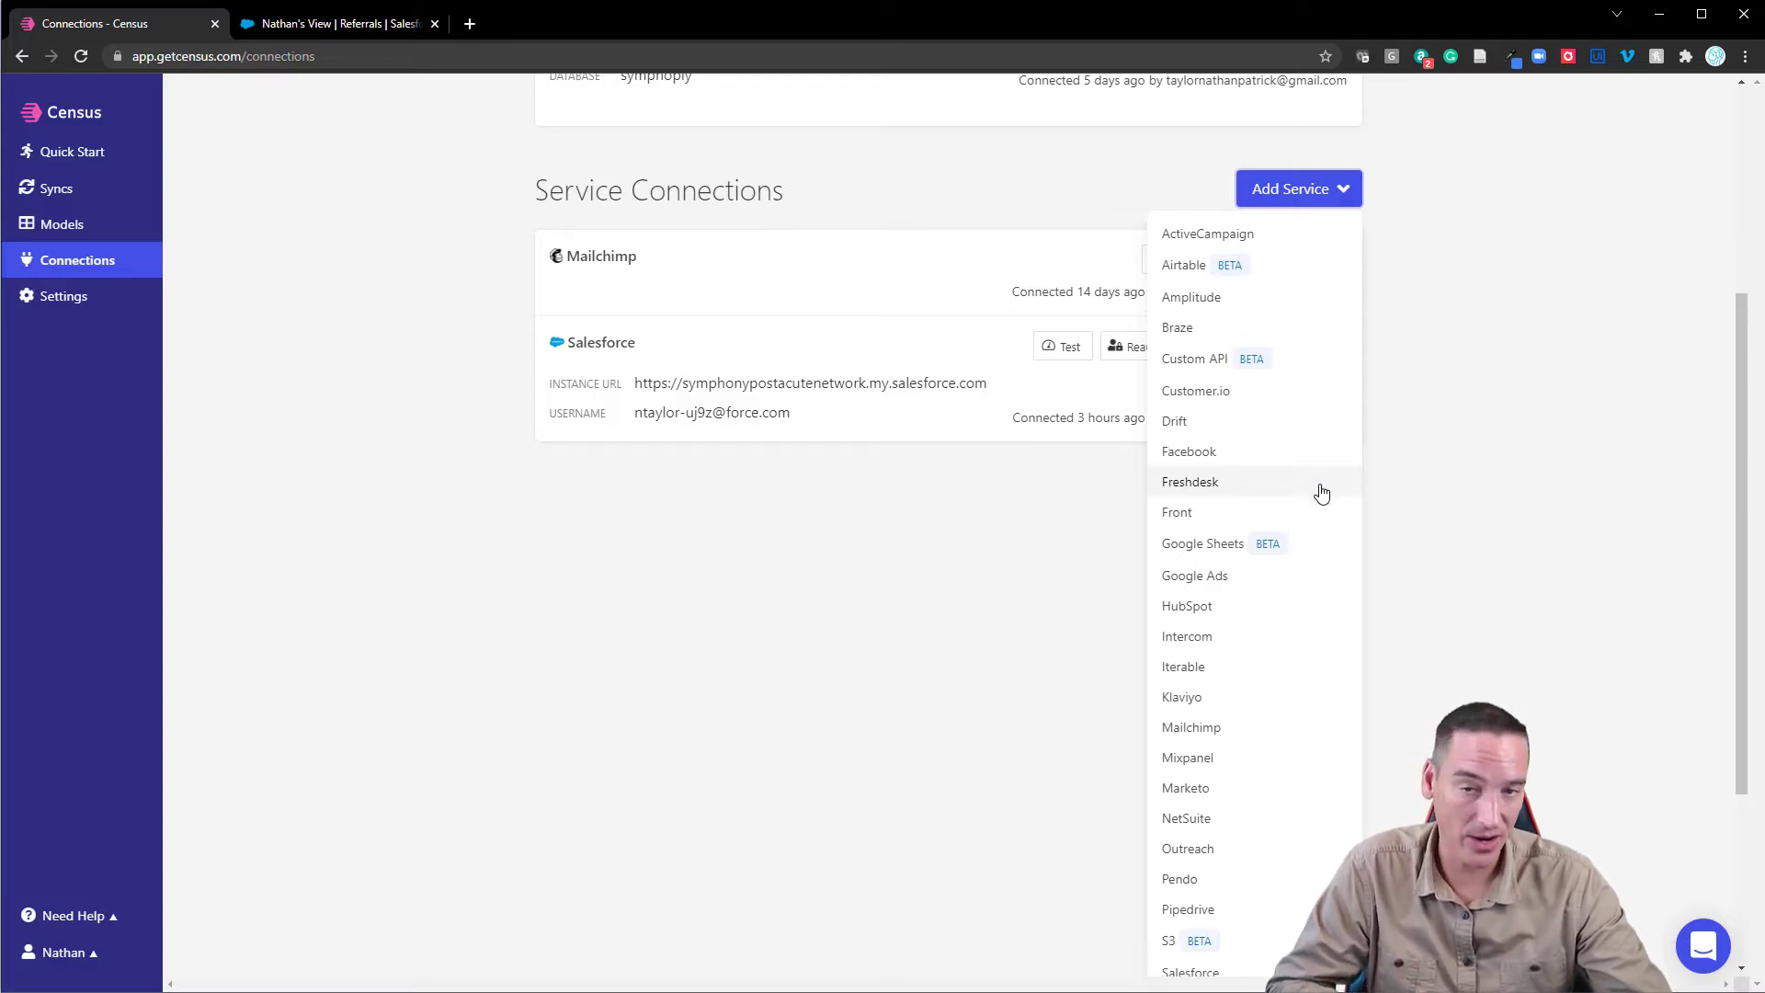
{"action": "scroll", "coordinate": [1322, 497], "scroll_direction": "down", "scroll_amount": 3}
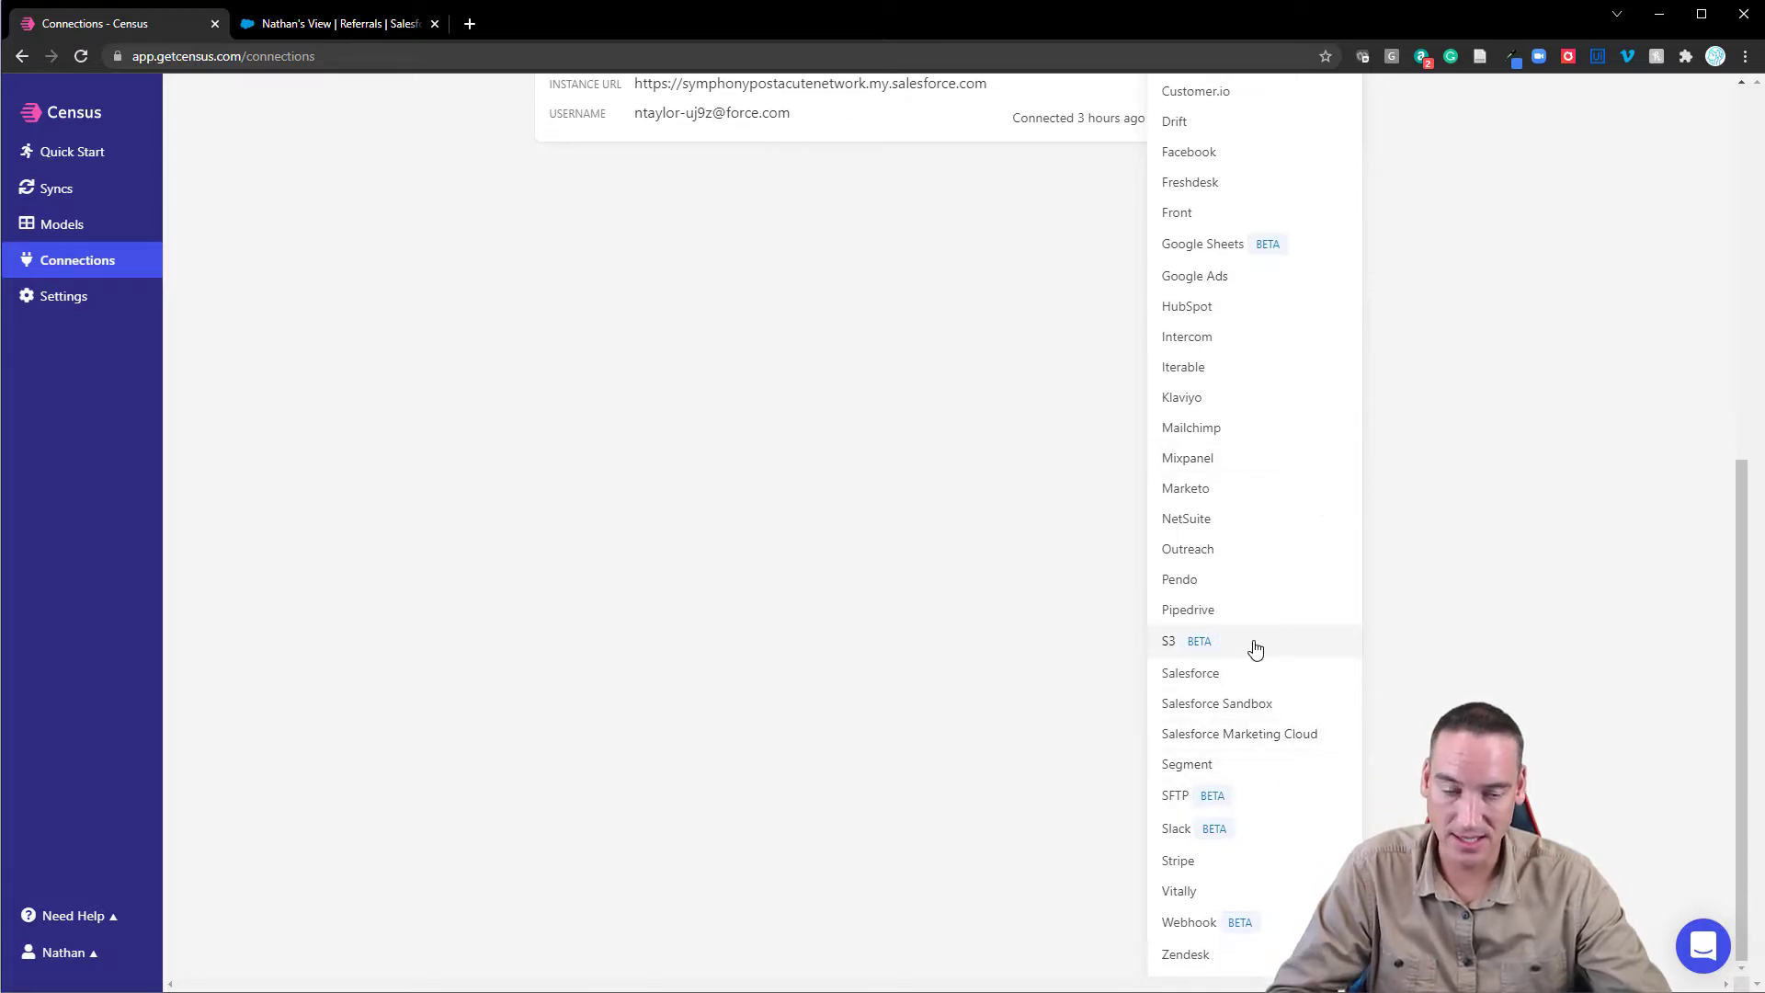
{"action": "scroll", "coordinate": [1259, 625], "scroll_direction": "up", "scroll_amount": 1}
{"action": "scroll", "coordinate": [1265, 599], "scroll_direction": "down", "scroll_amount": 1}
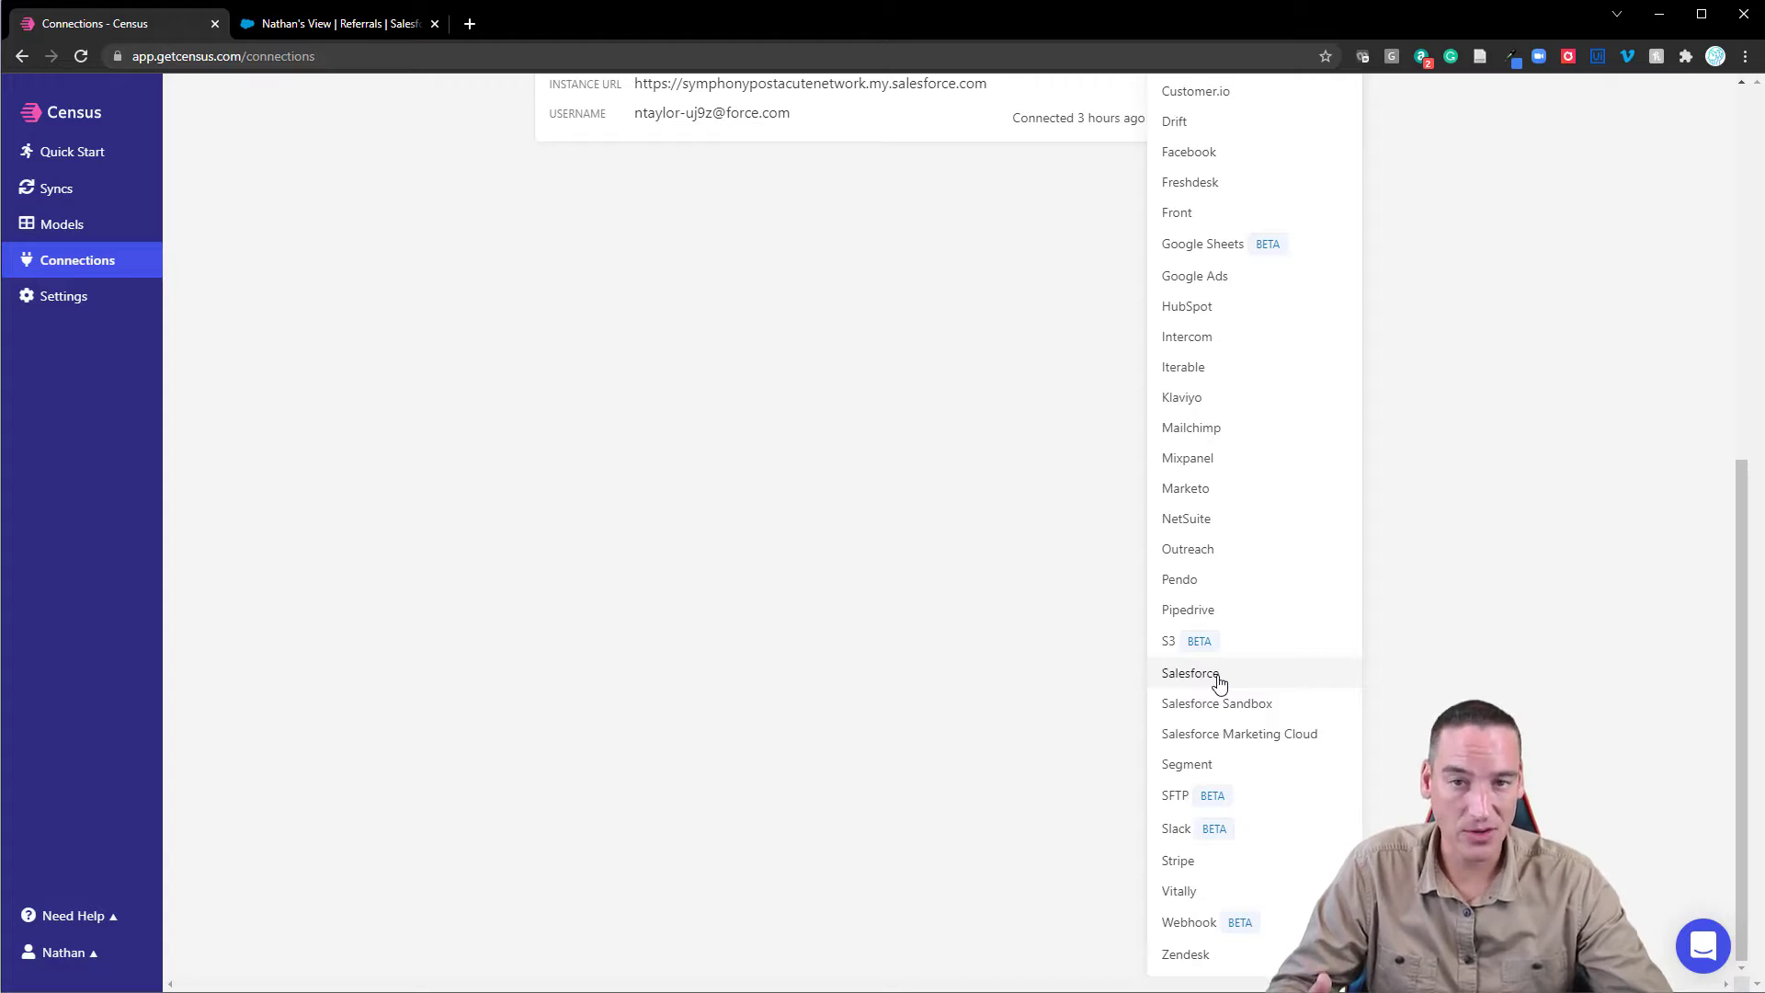
{"action": "scroll", "coordinate": [1219, 682], "scroll_direction": "up", "scroll_amount": 2}
{"action": "left_click", "coordinate": [965, 519]}
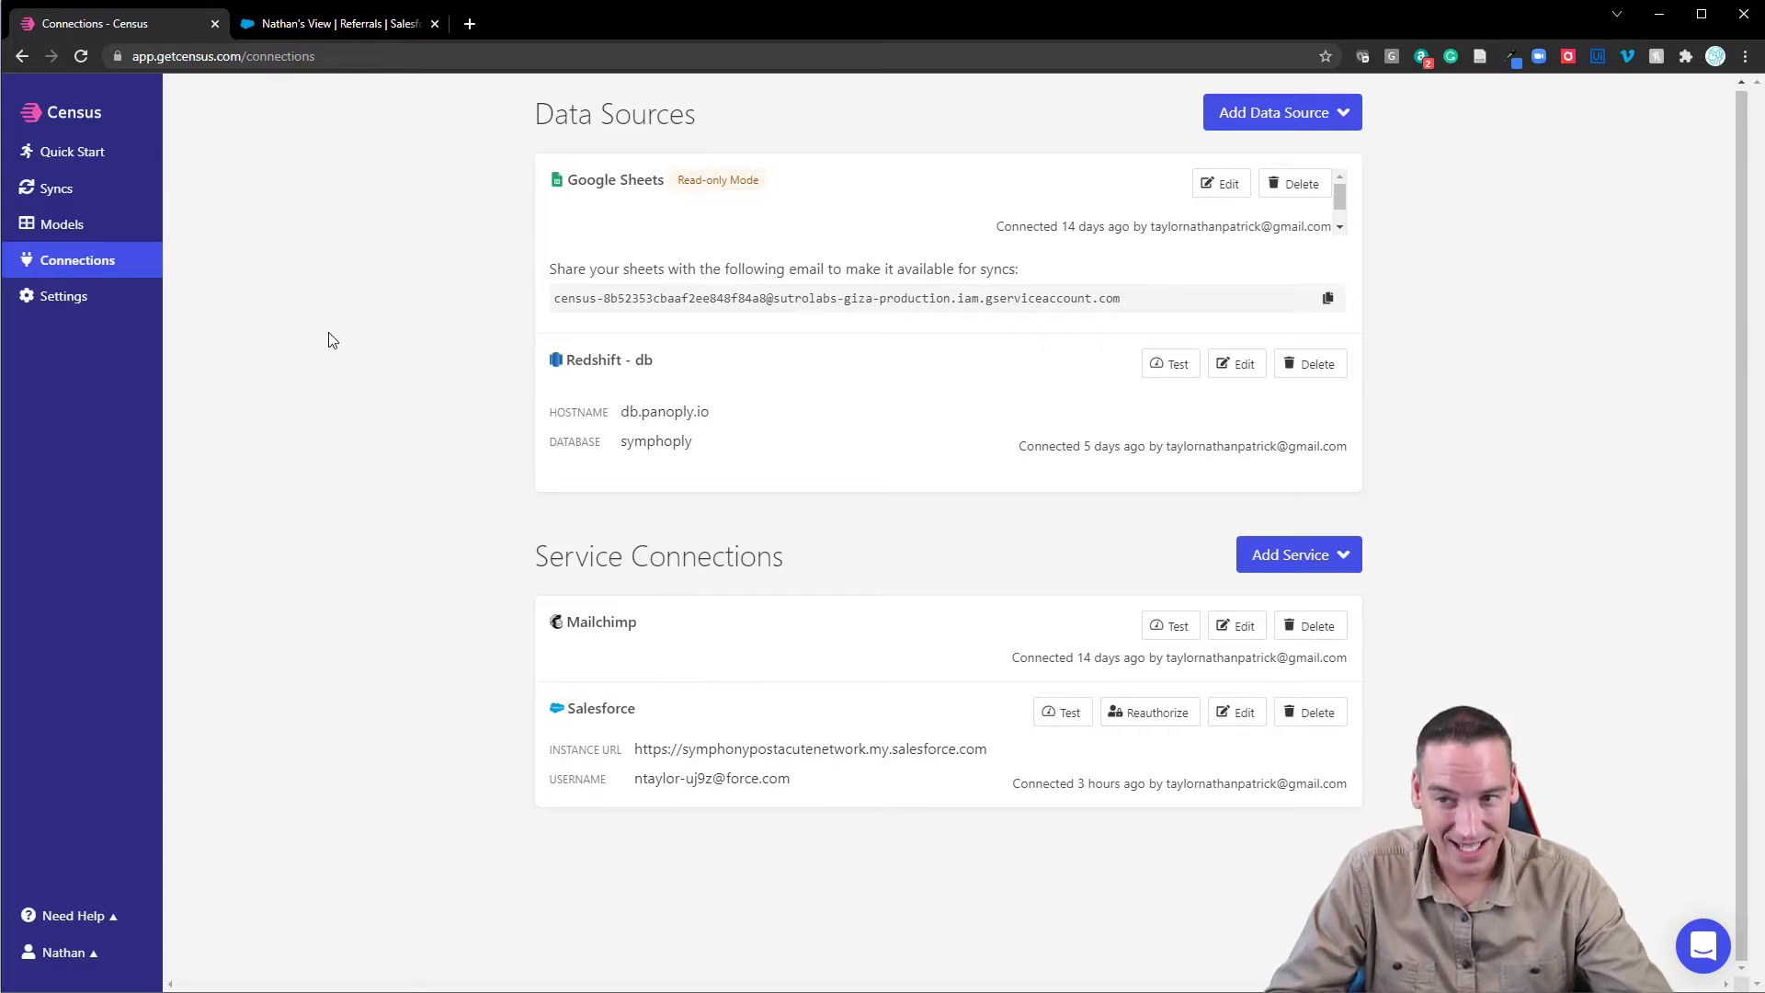
Start a new sync with Redshift - db as the source connection and Warehouse Table/View as the source.
{"action": "left_click", "coordinate": [121, 159]}
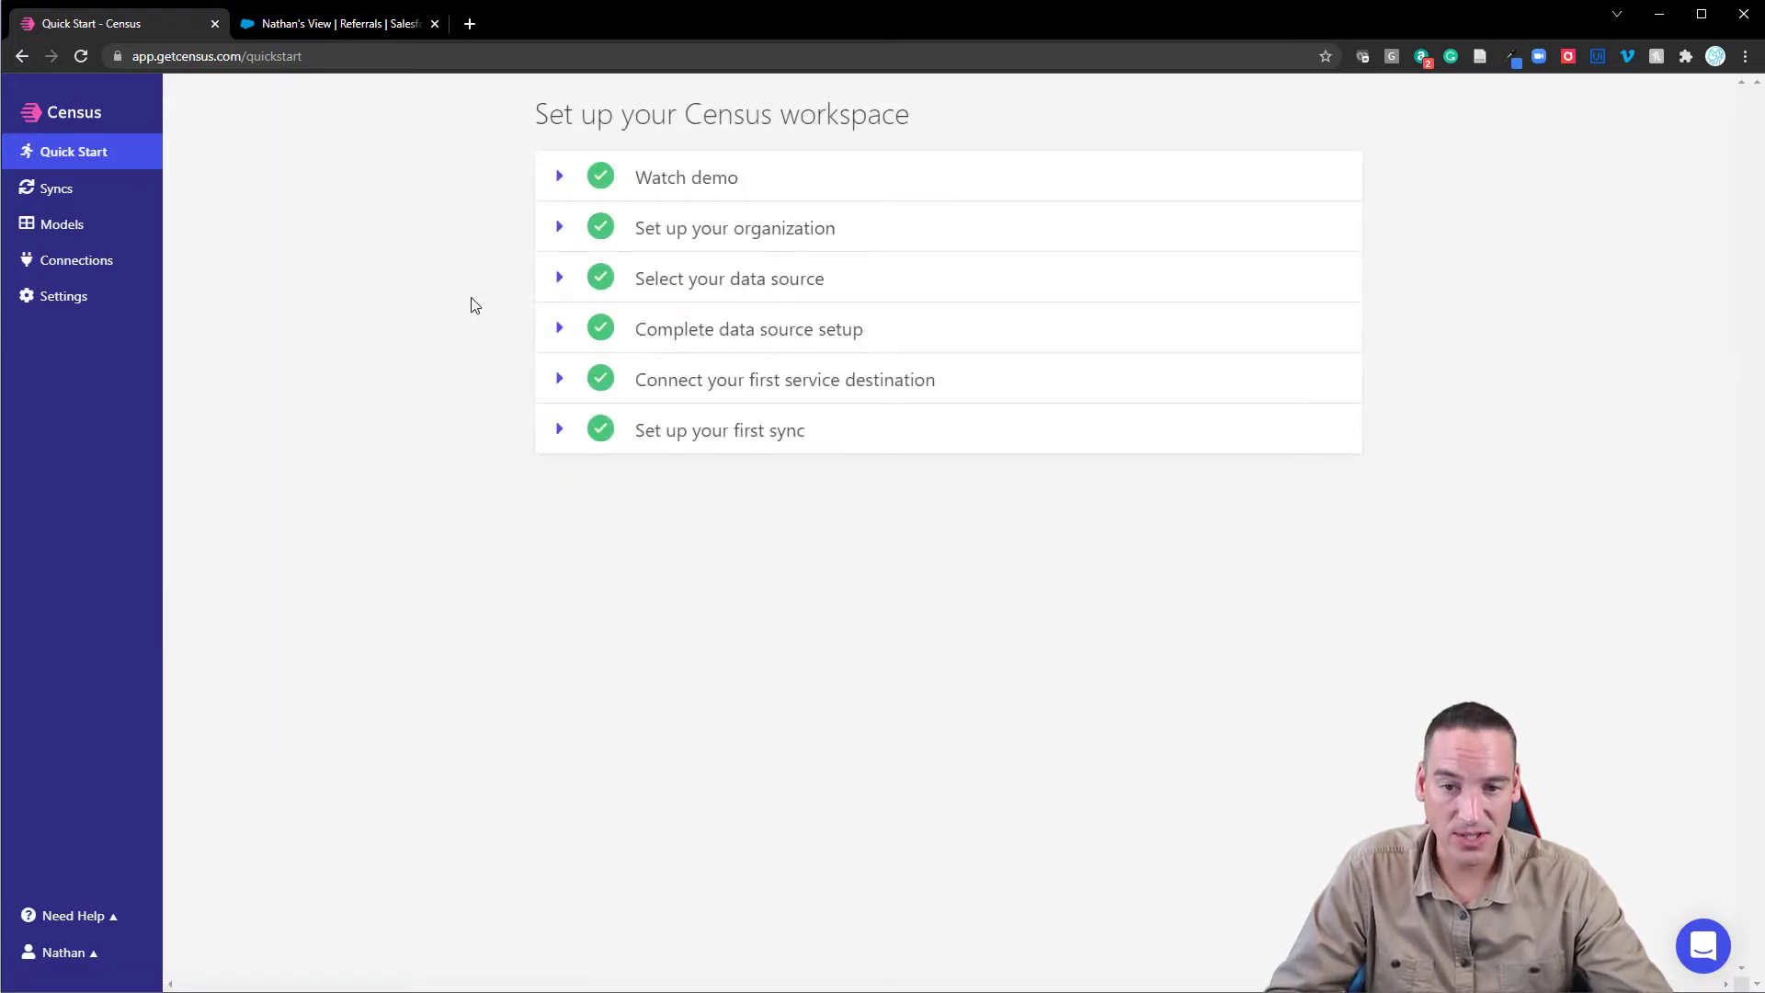
{"action": "left_click", "coordinate": [64, 195]}
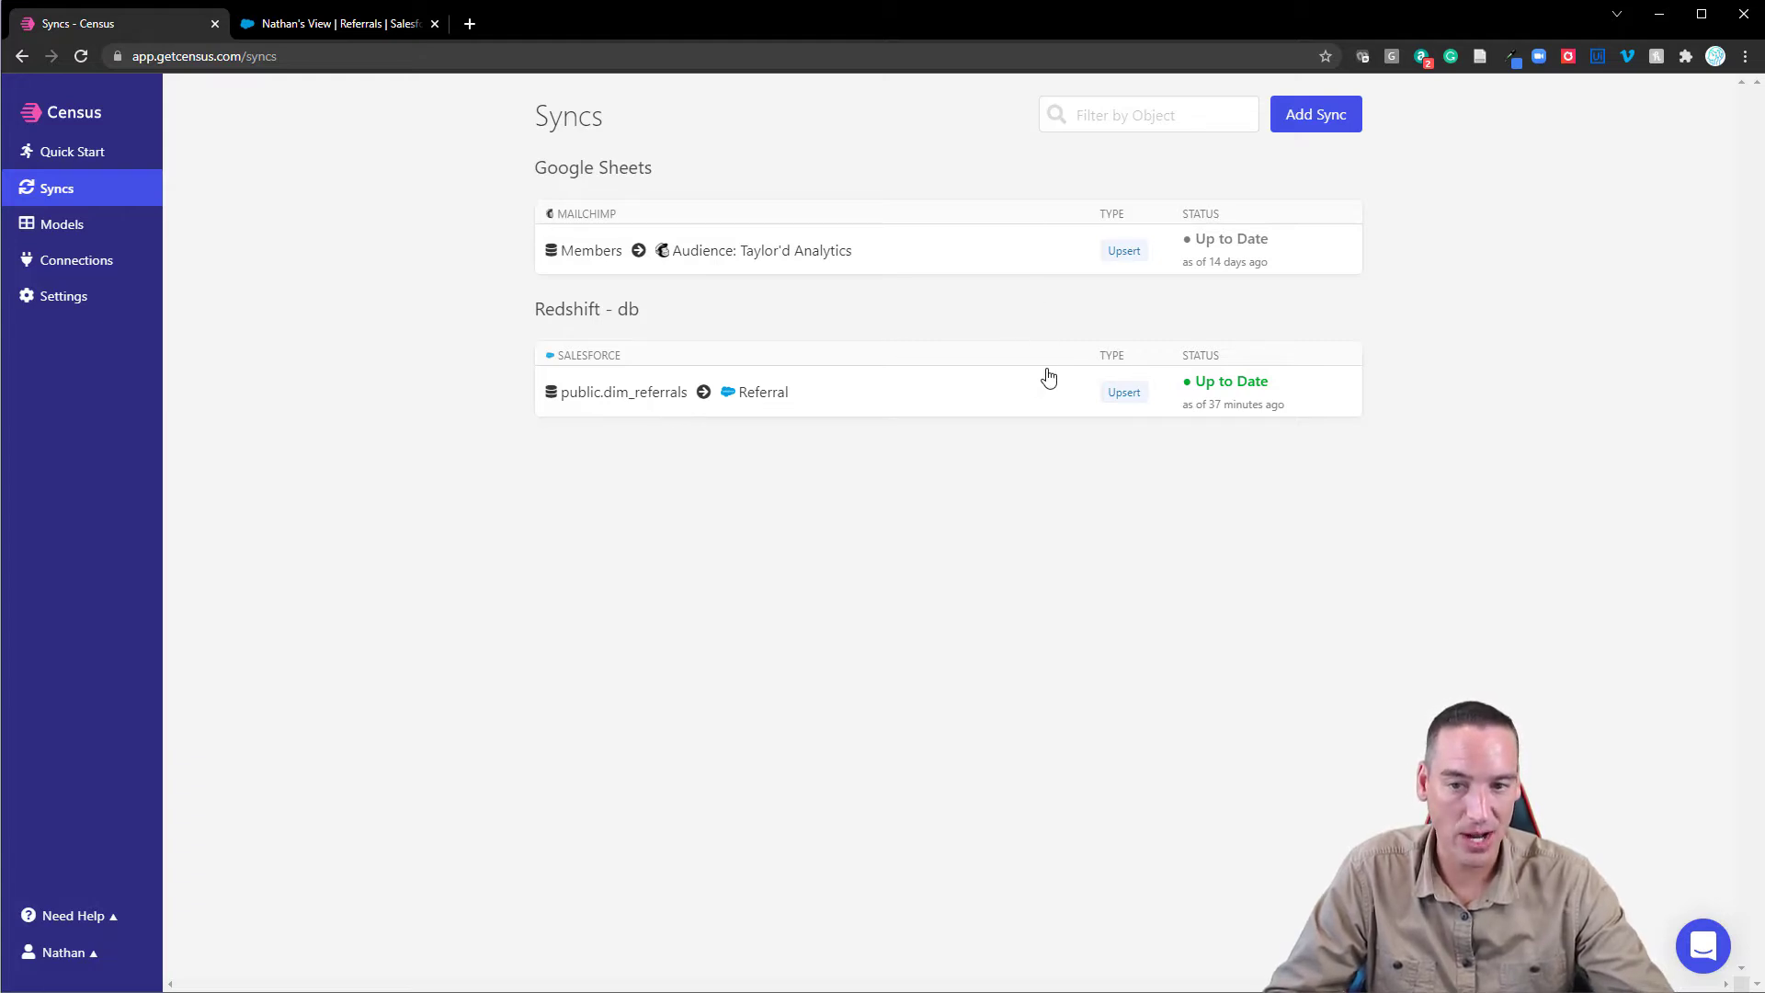
{"action": "left_click", "coordinate": [1314, 120]}
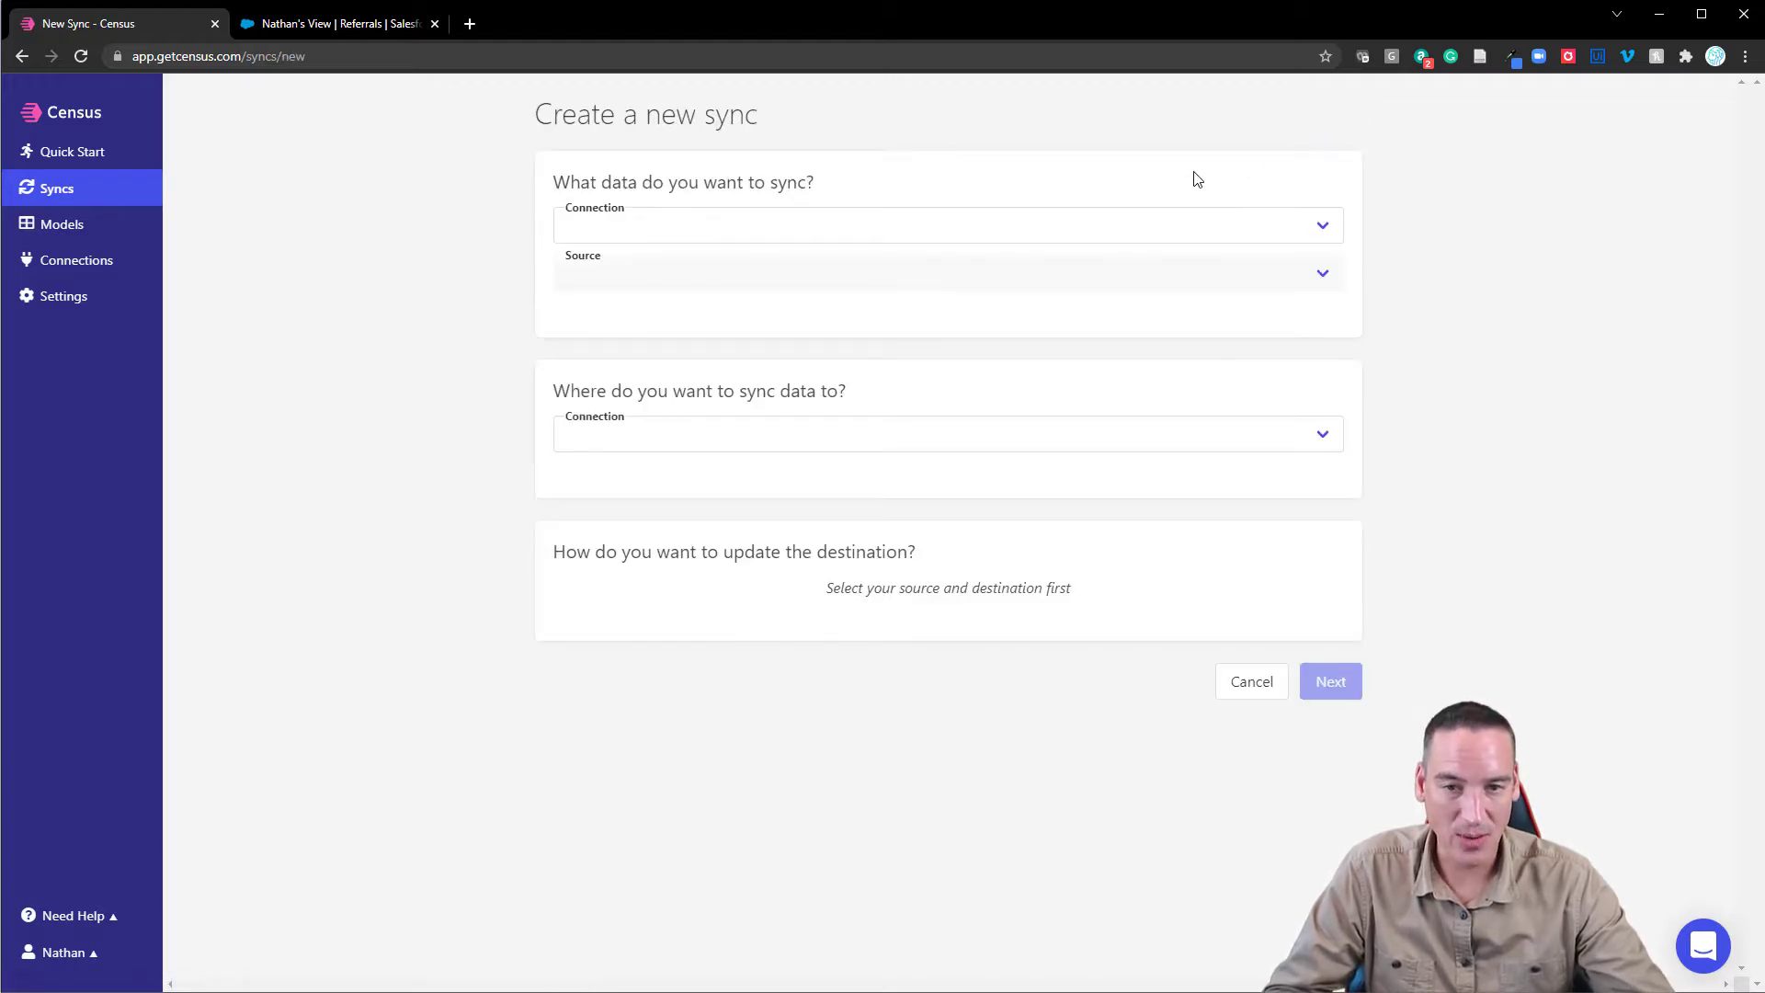
{"action": "left_click", "coordinate": [1203, 237]}
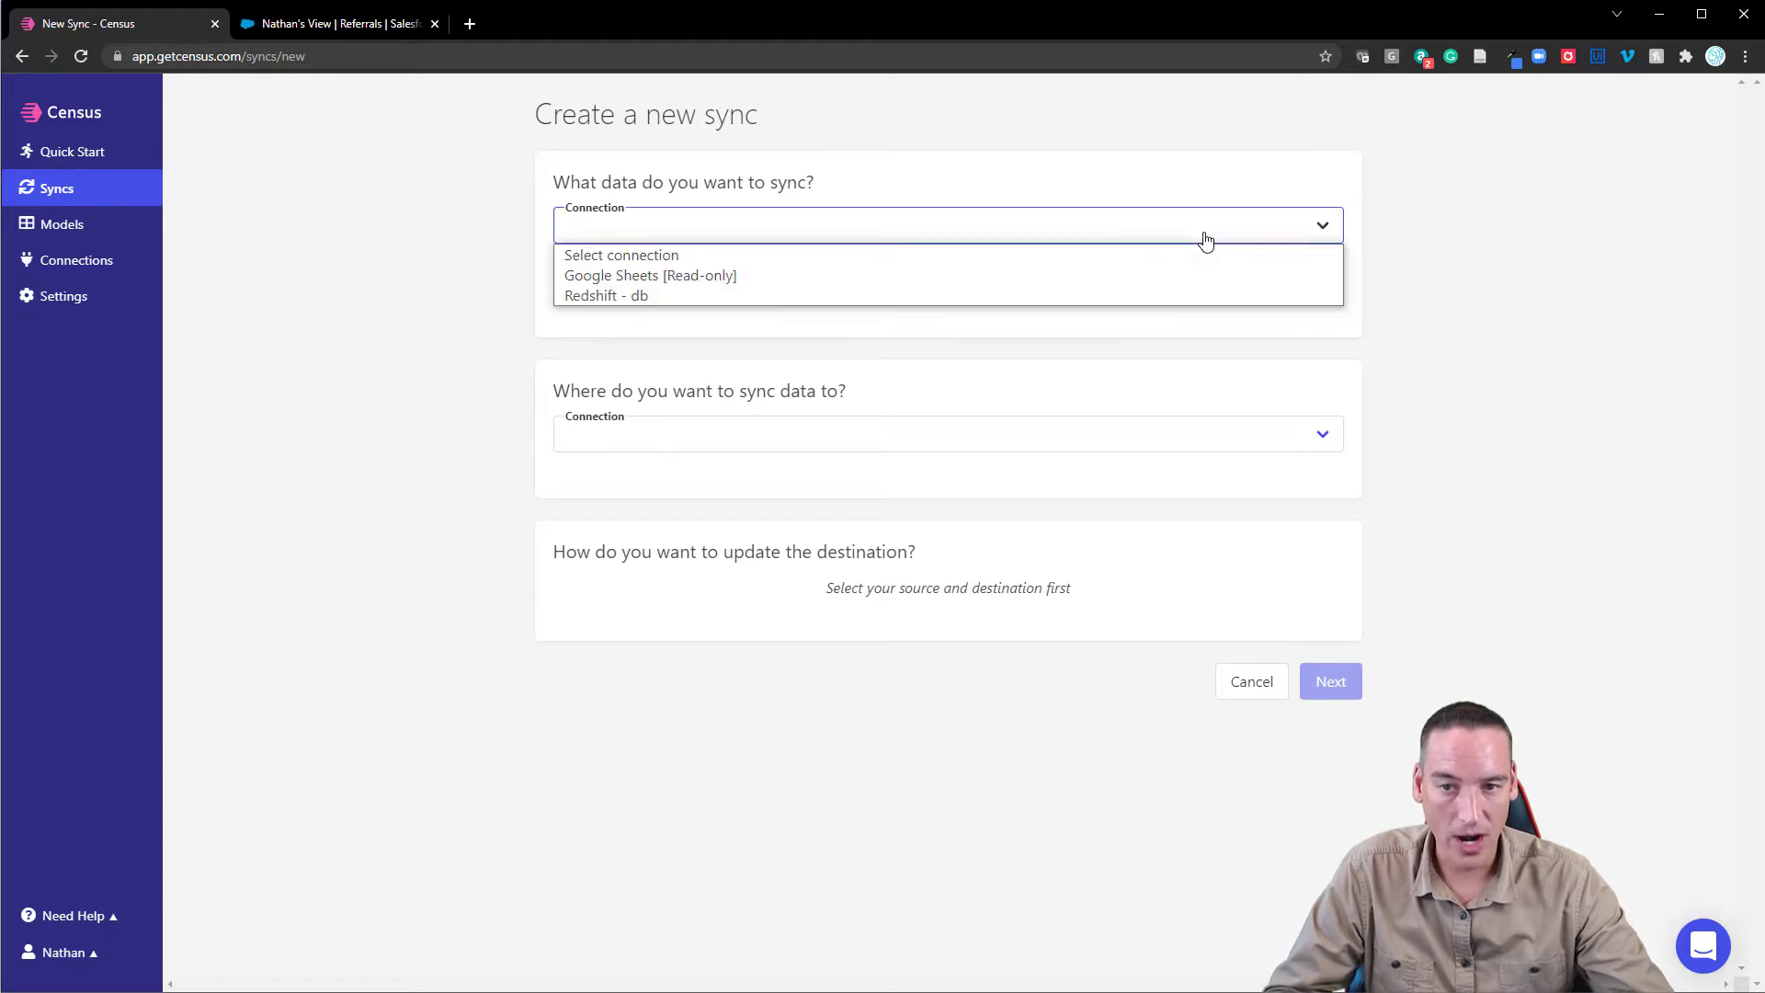
{"action": "left_click", "coordinate": [633, 295]}
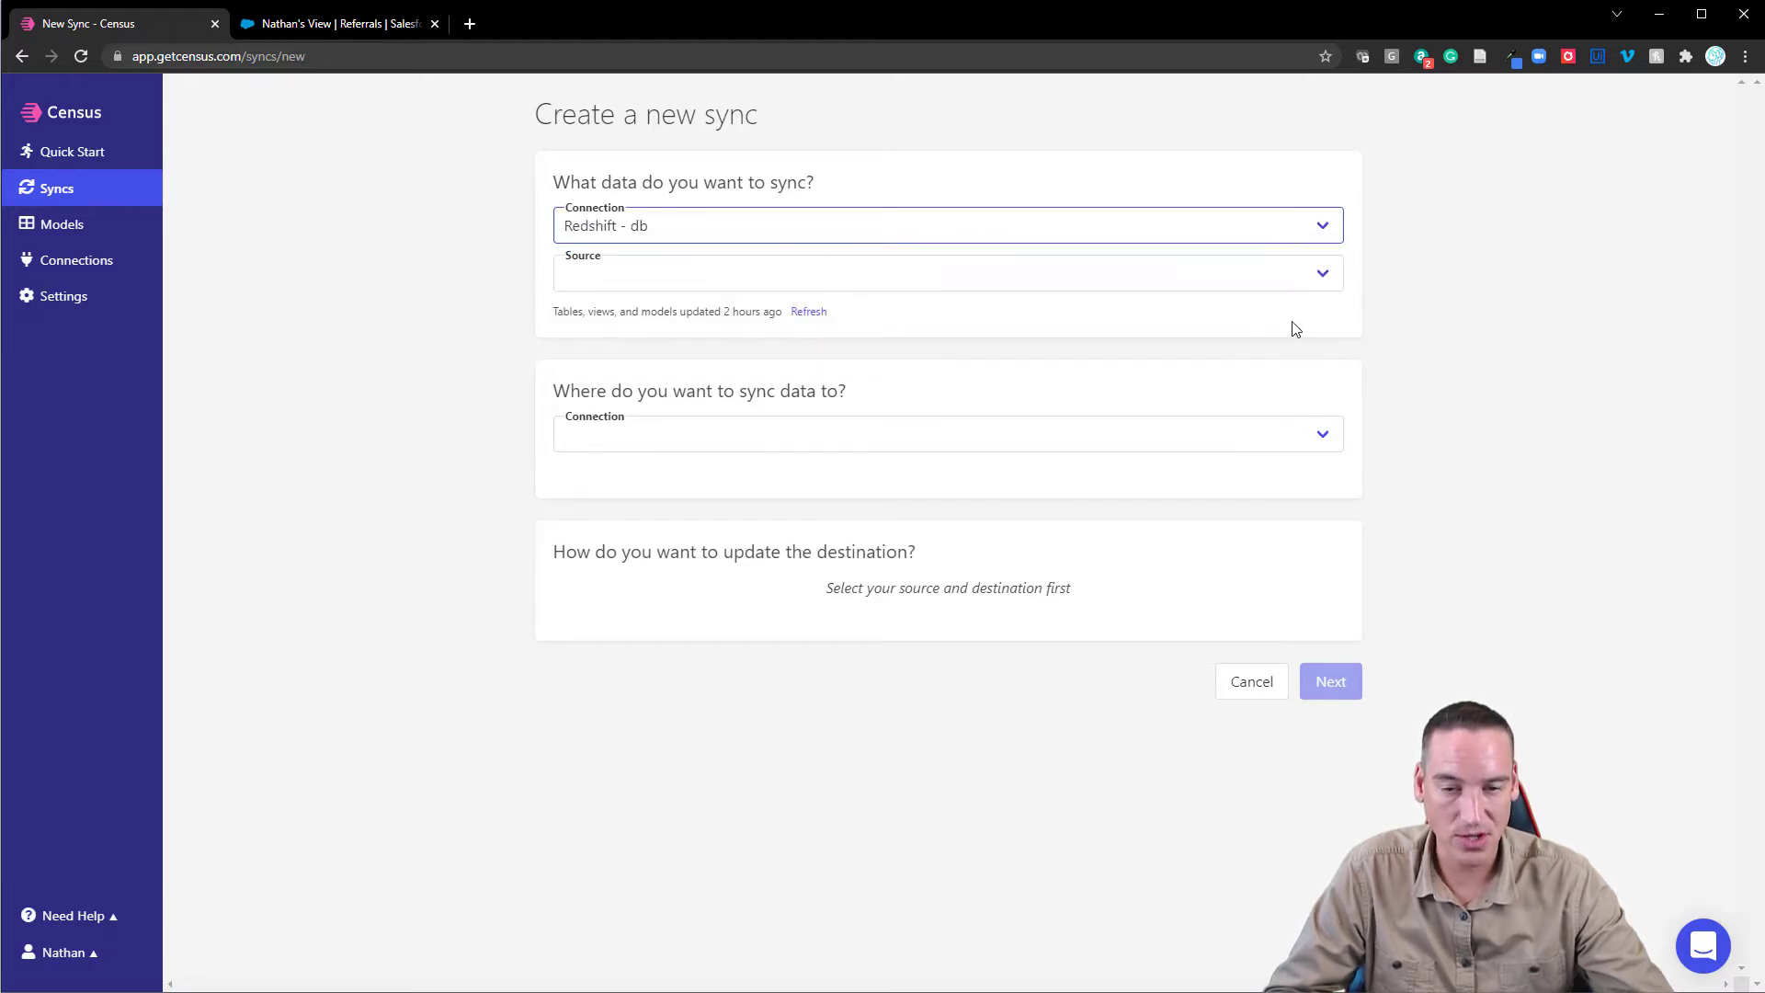
{"action": "left_click", "coordinate": [1254, 285]}
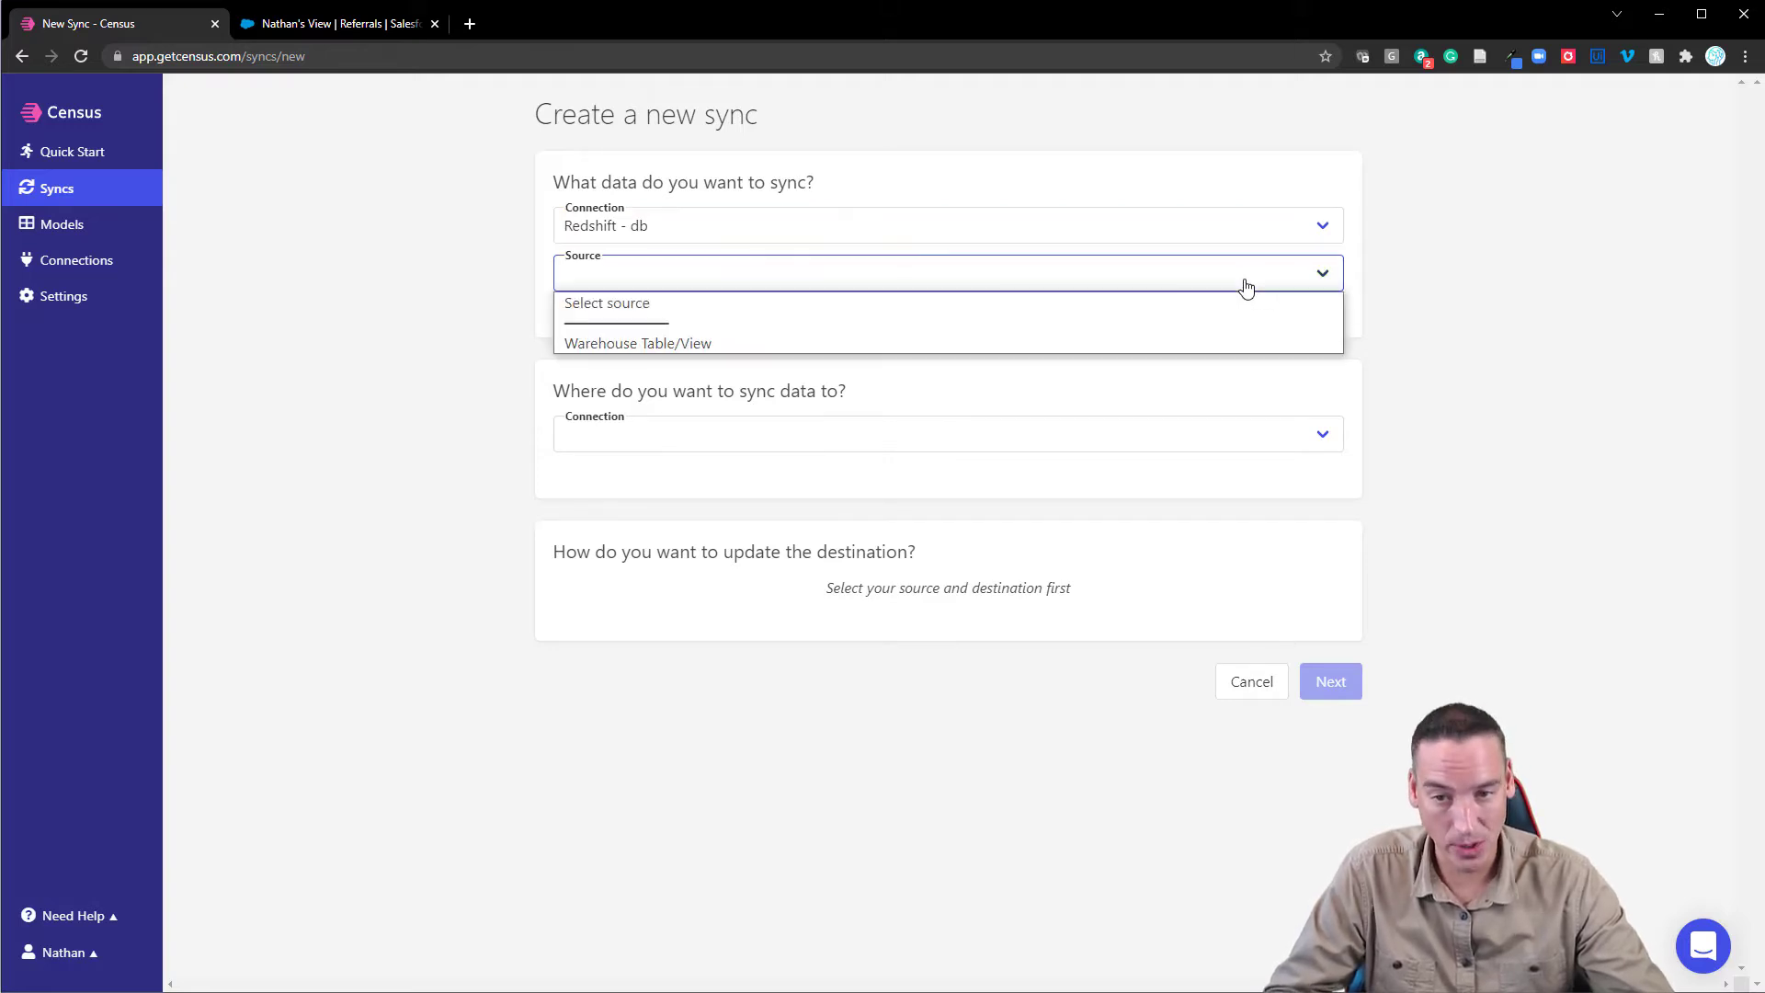
{"action": "left_click", "coordinate": [721, 344]}
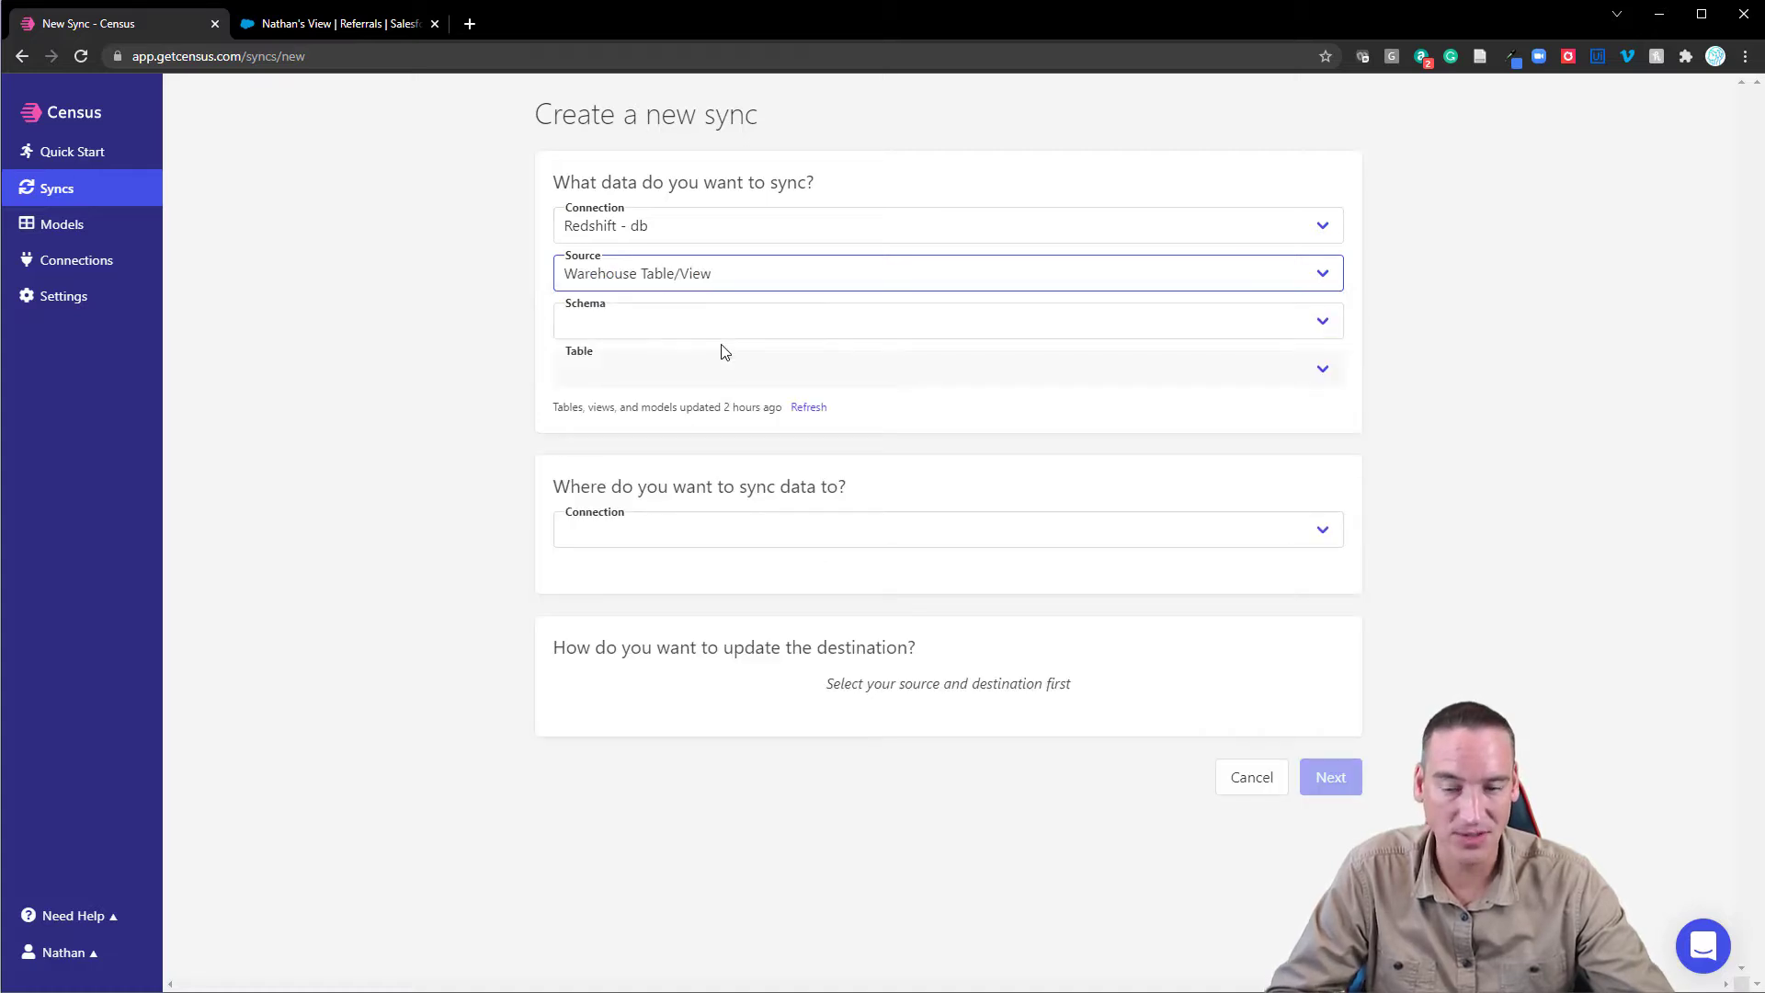
Set the sync's source schema to public and its table to dim_referrals.
{"action": "left_click", "coordinate": [912, 332]}
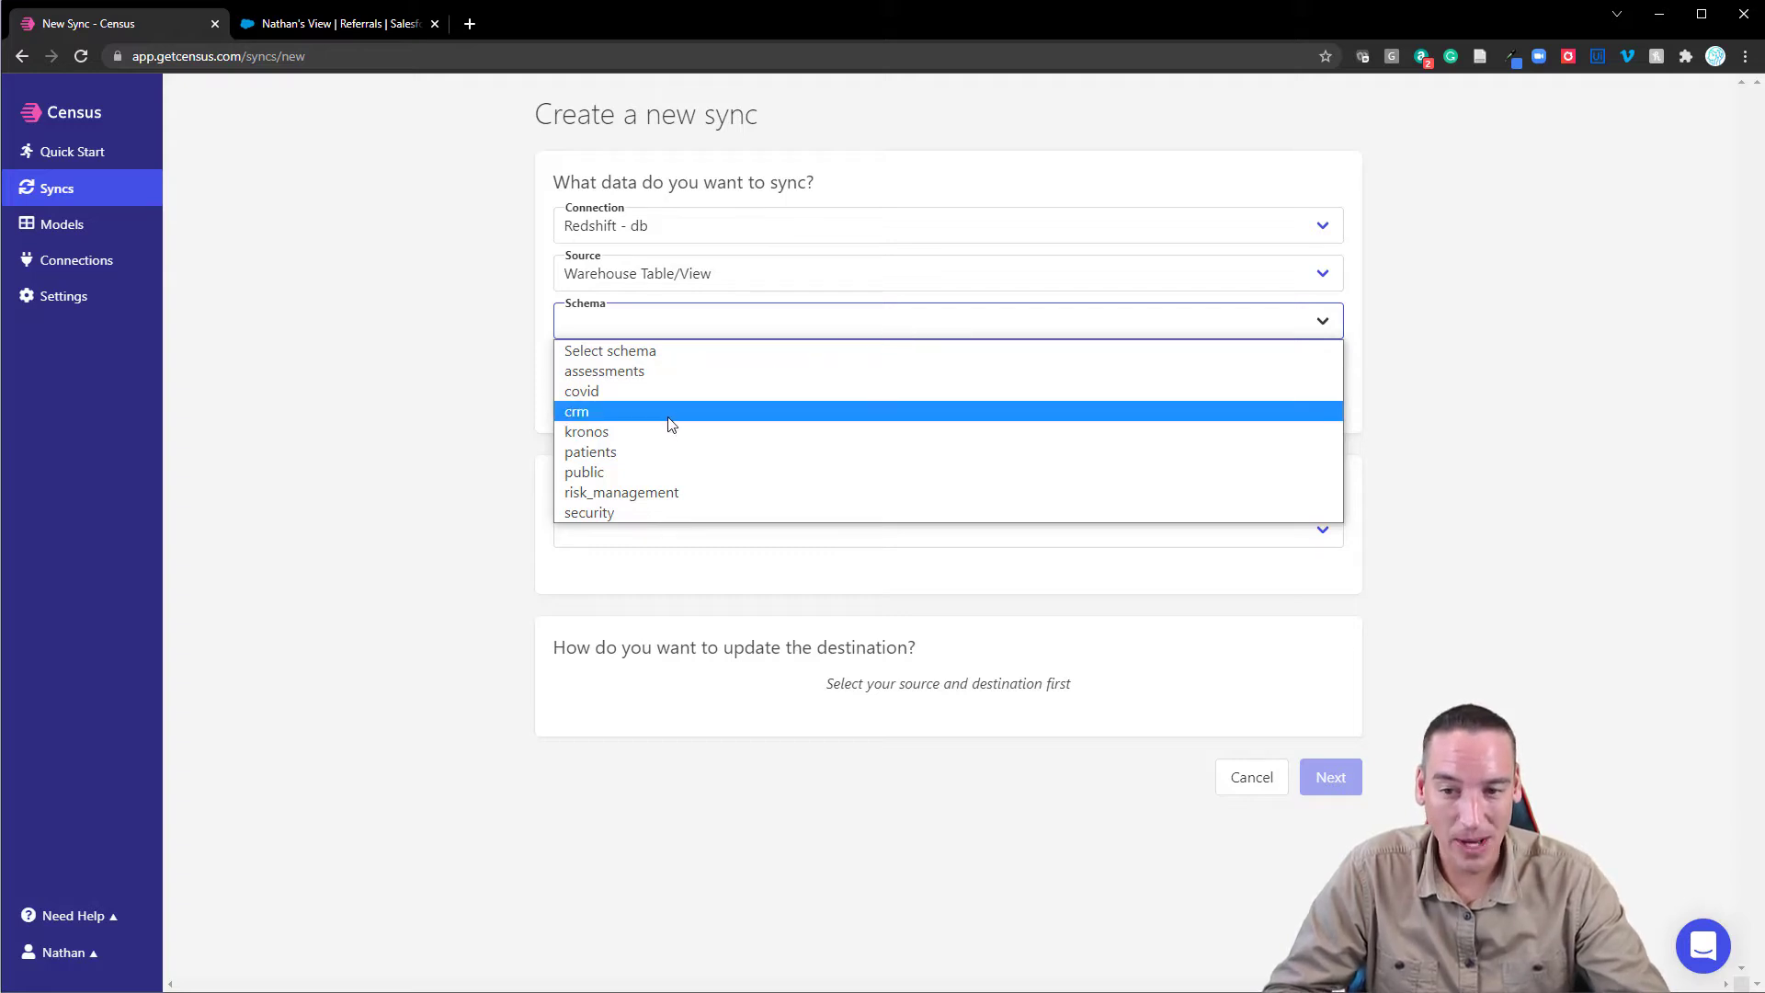
{"action": "left_click", "coordinate": [614, 474]}
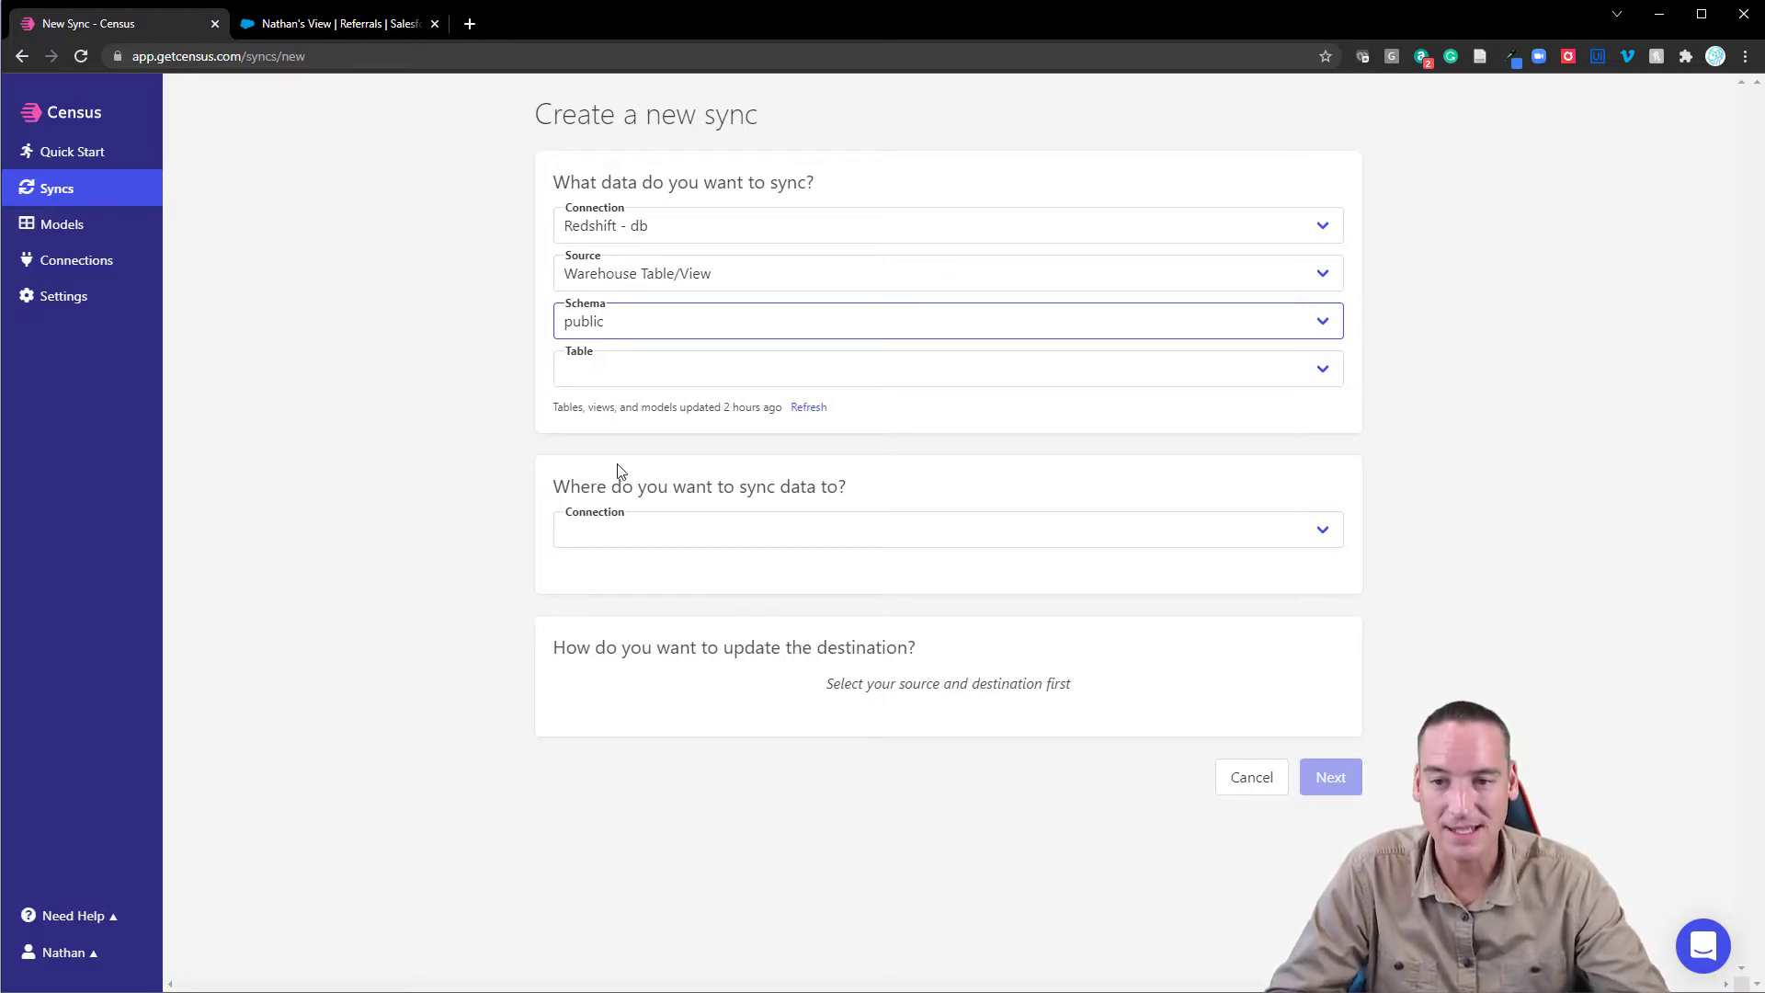
{"action": "left_click", "coordinate": [865, 382]}
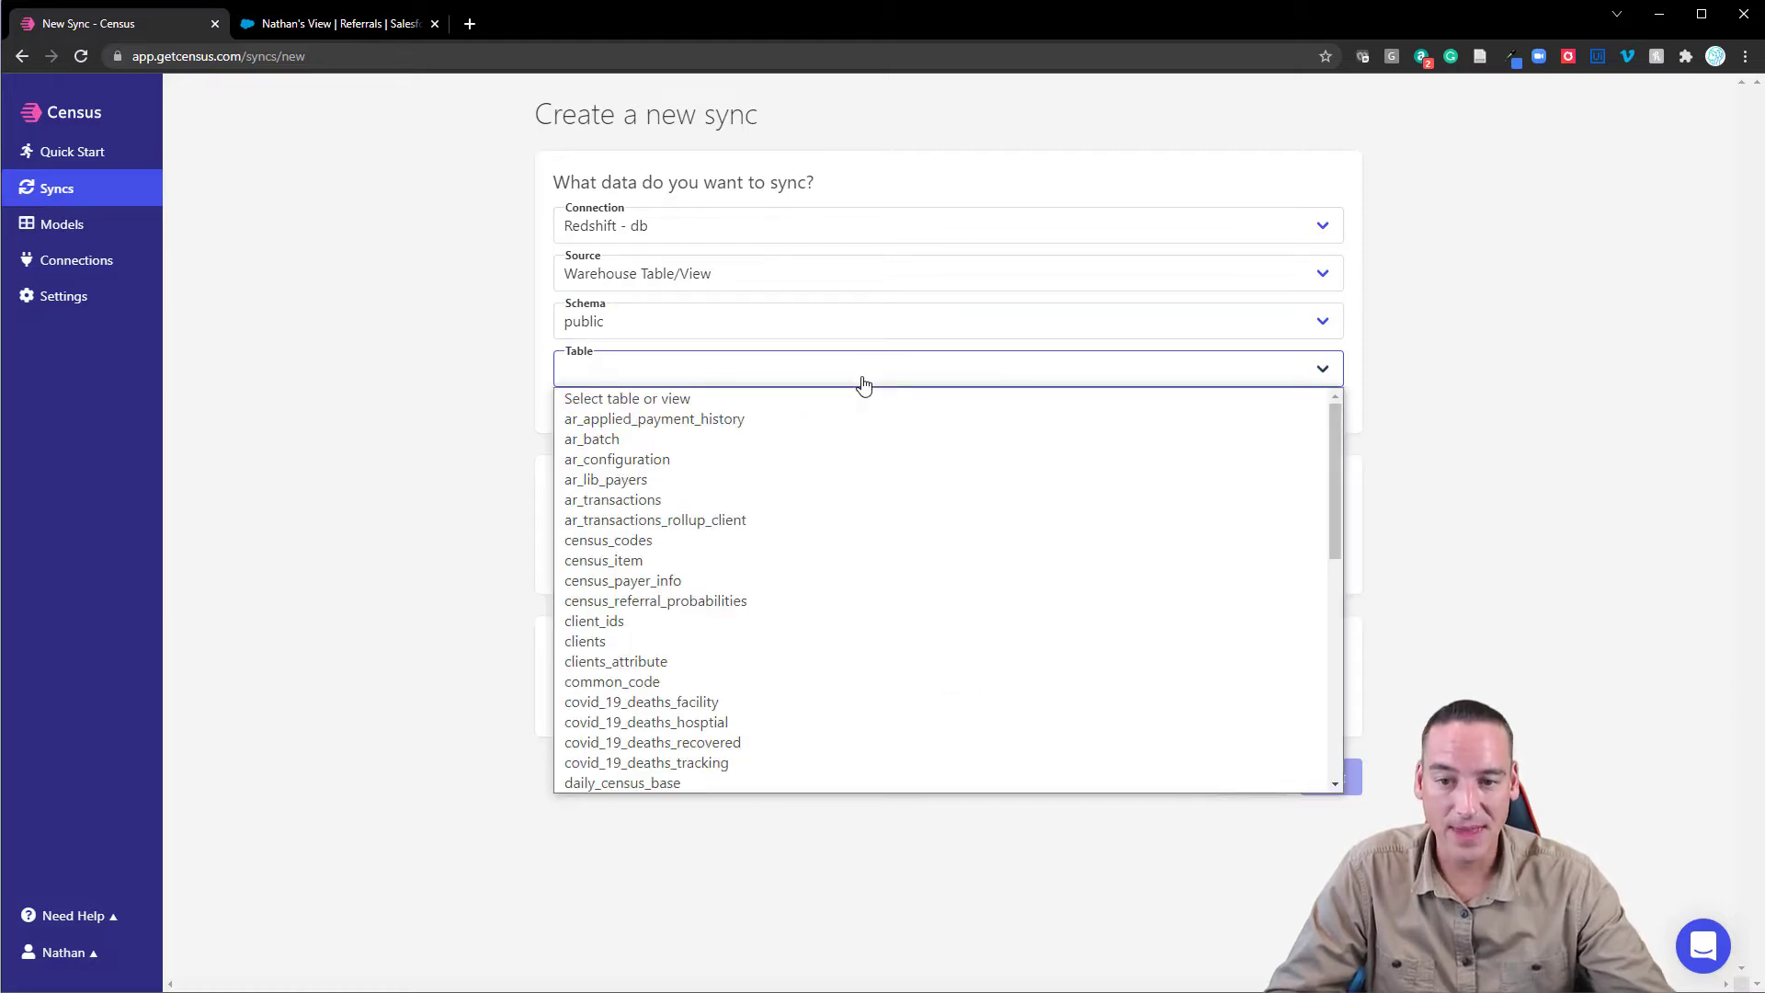
{"action": "scroll", "coordinate": [832, 476], "scroll_direction": "down", "scroll_amount": 6}
{"action": "scroll", "coordinate": [833, 477], "scroll_direction": "up", "scroll_amount": 3}
{"action": "scroll", "coordinate": [833, 477], "scroll_direction": "up", "scroll_amount": 2}
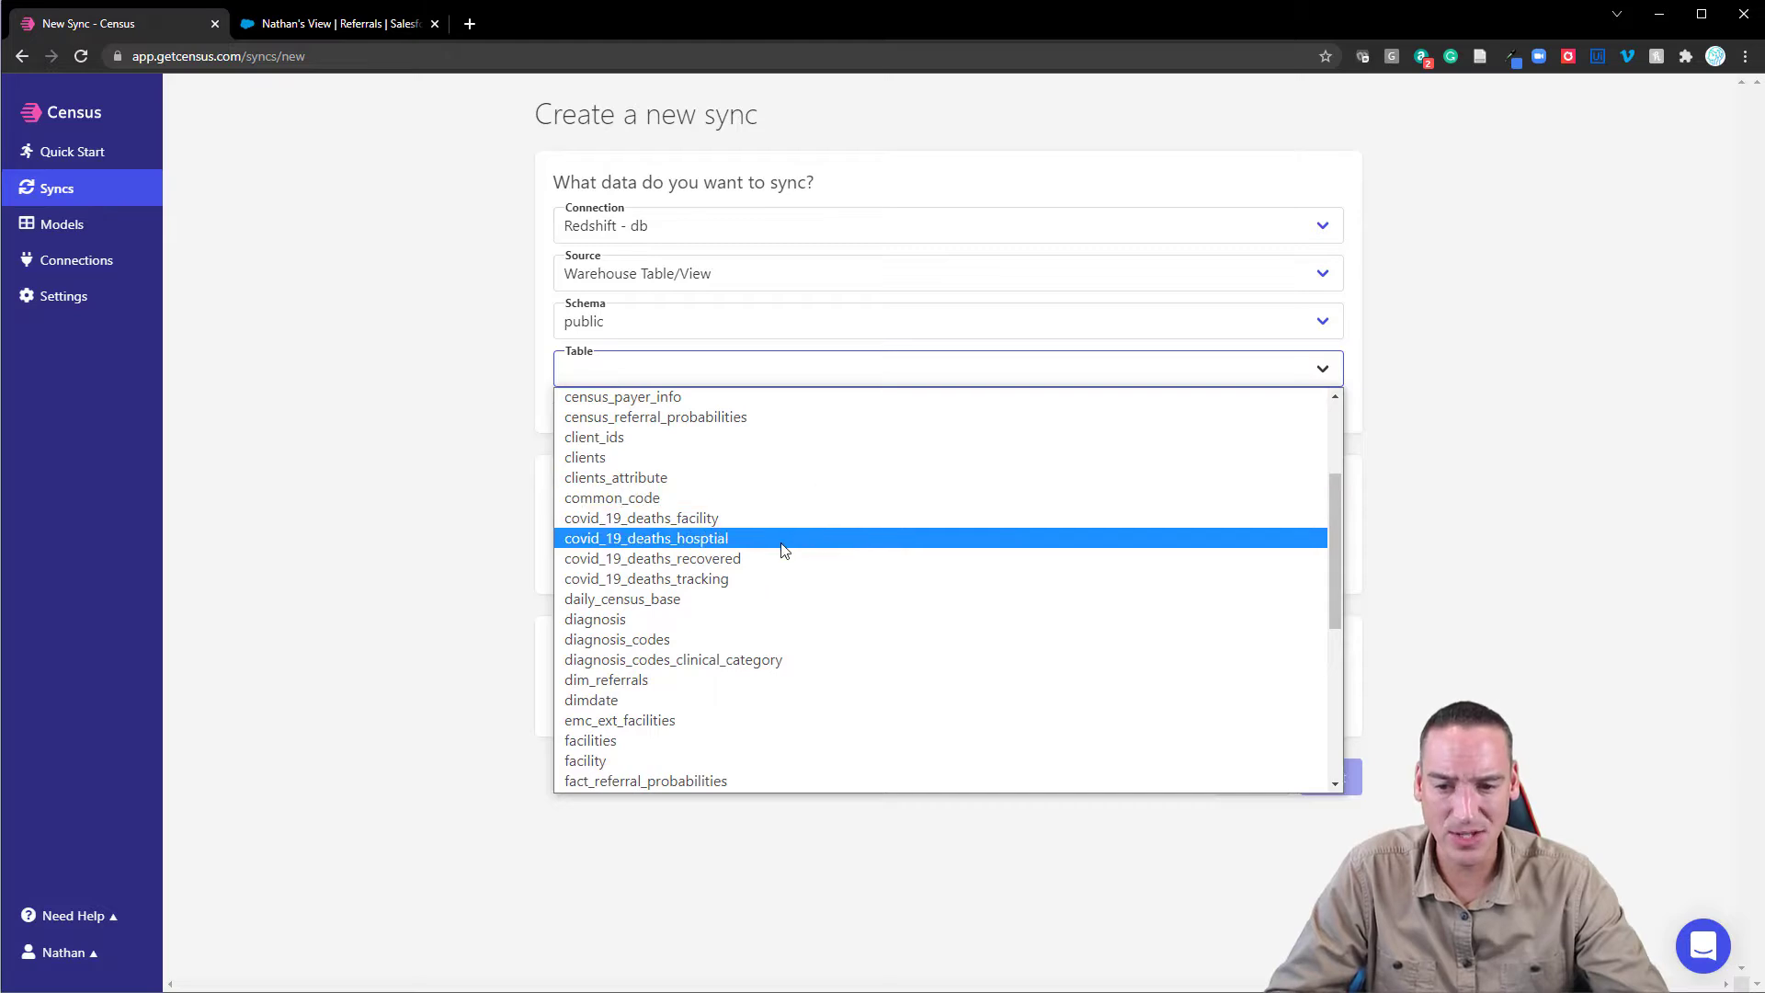
{"action": "left_click", "coordinate": [632, 684]}
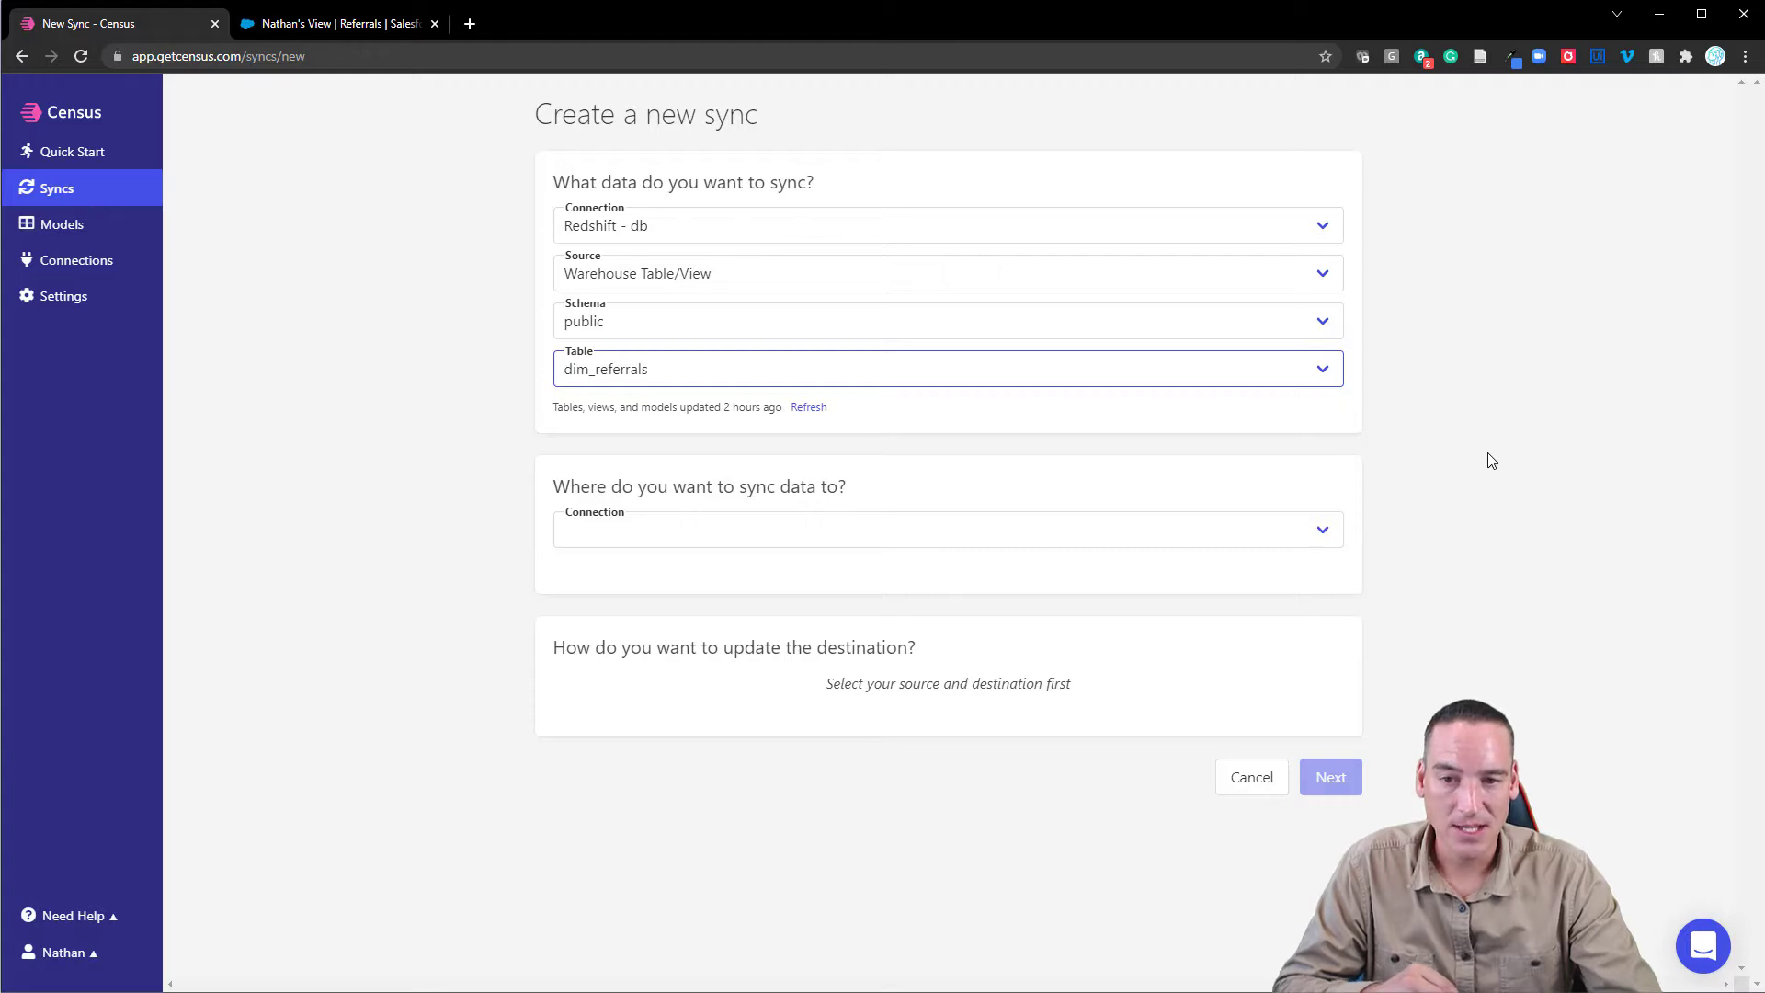
Choose Salesforce as the connection the sync sends data to.
{"action": "left_click", "coordinate": [1308, 536]}
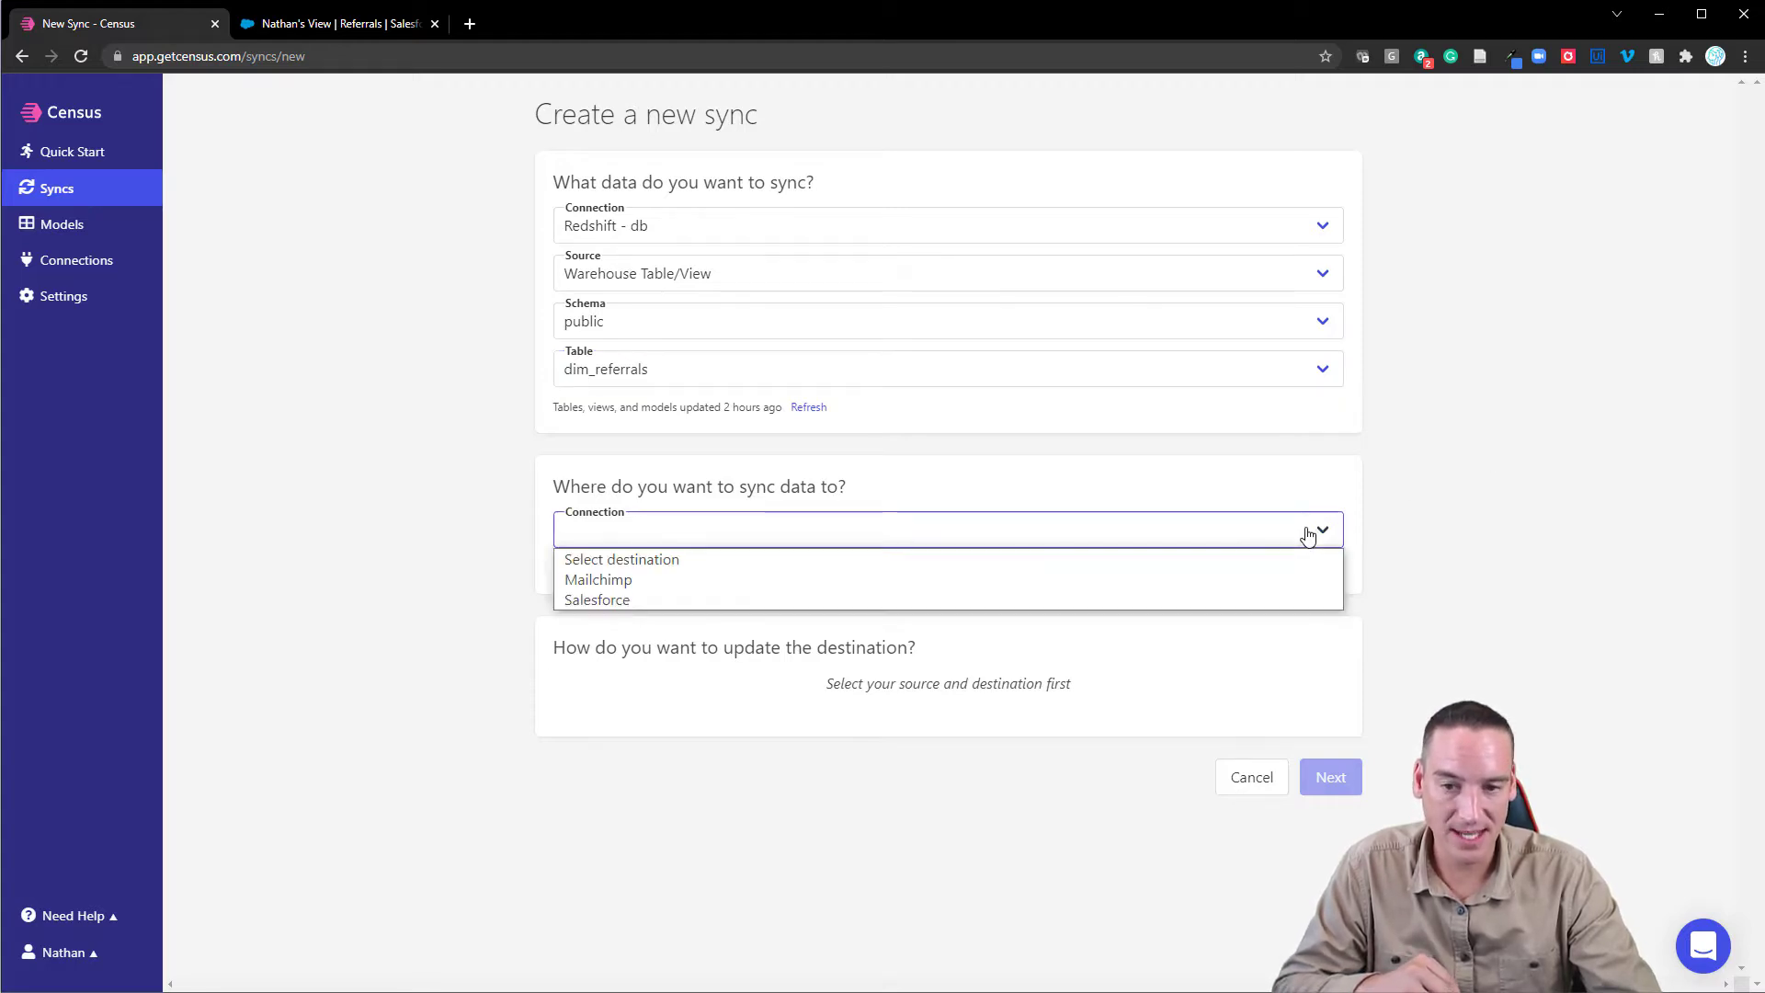
{"action": "left_click", "coordinate": [1278, 602]}
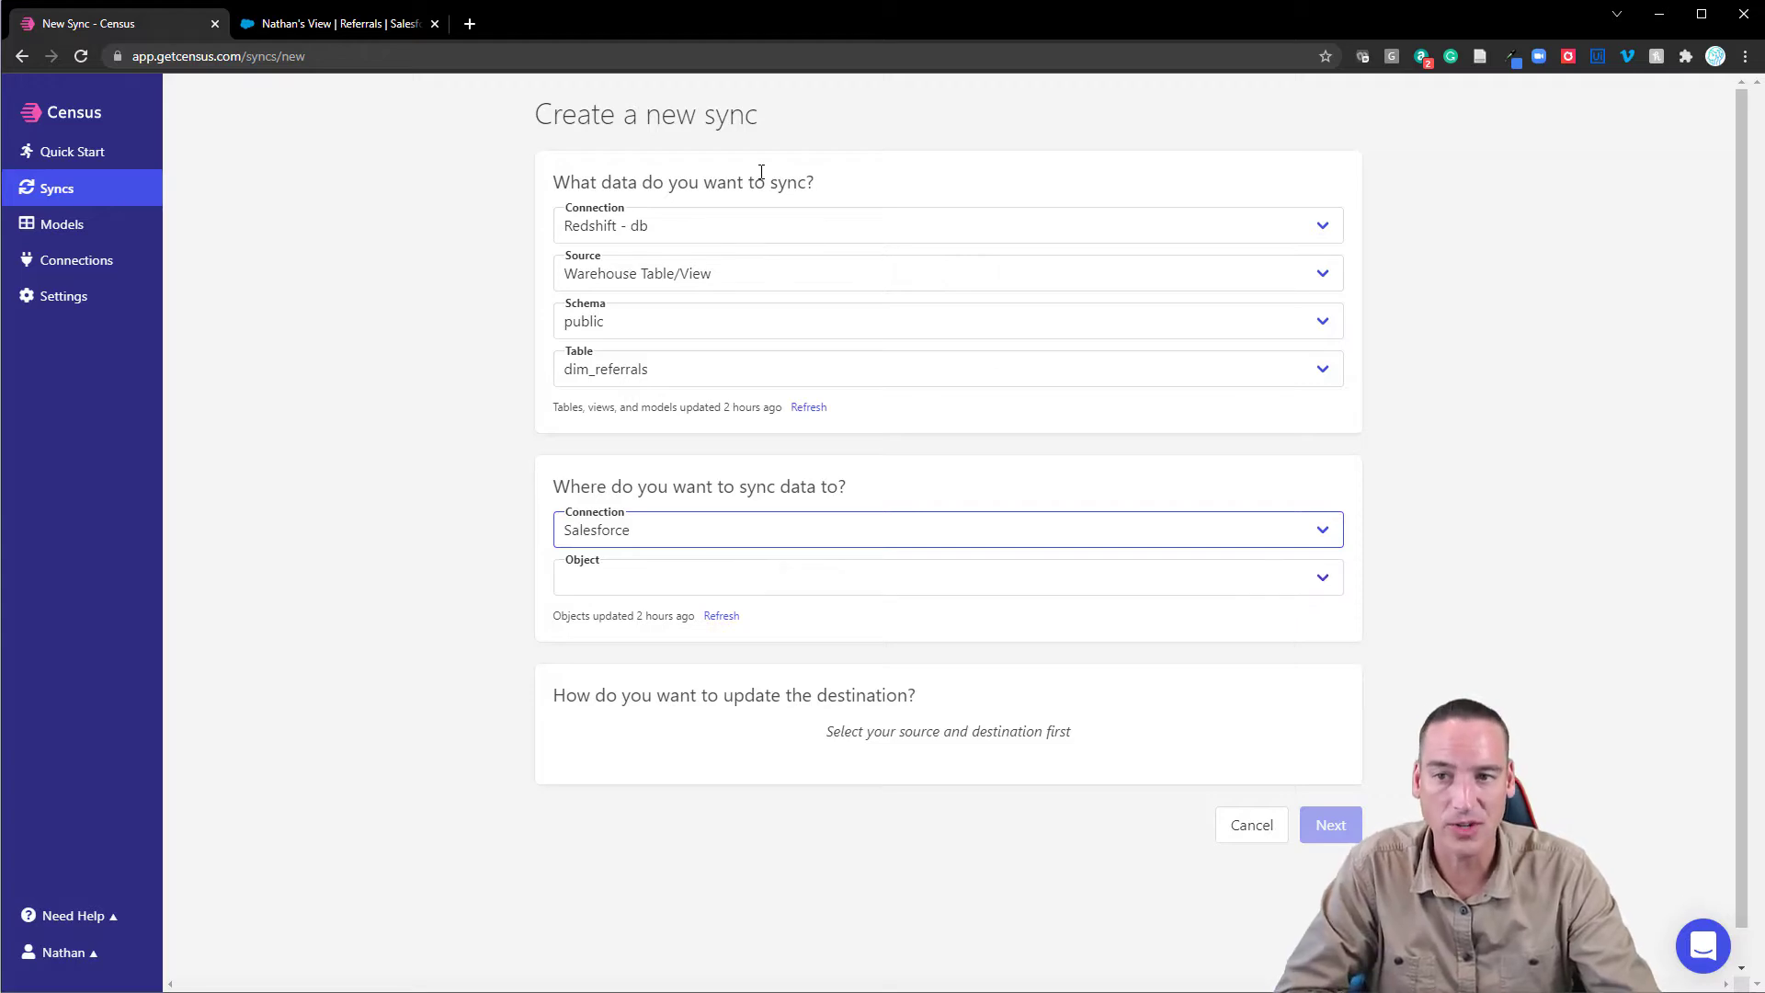
Switch to Salesforce and delete the referral received on 9/29/2021 from the referrals list.
{"action": "left_click", "coordinate": [370, 24]}
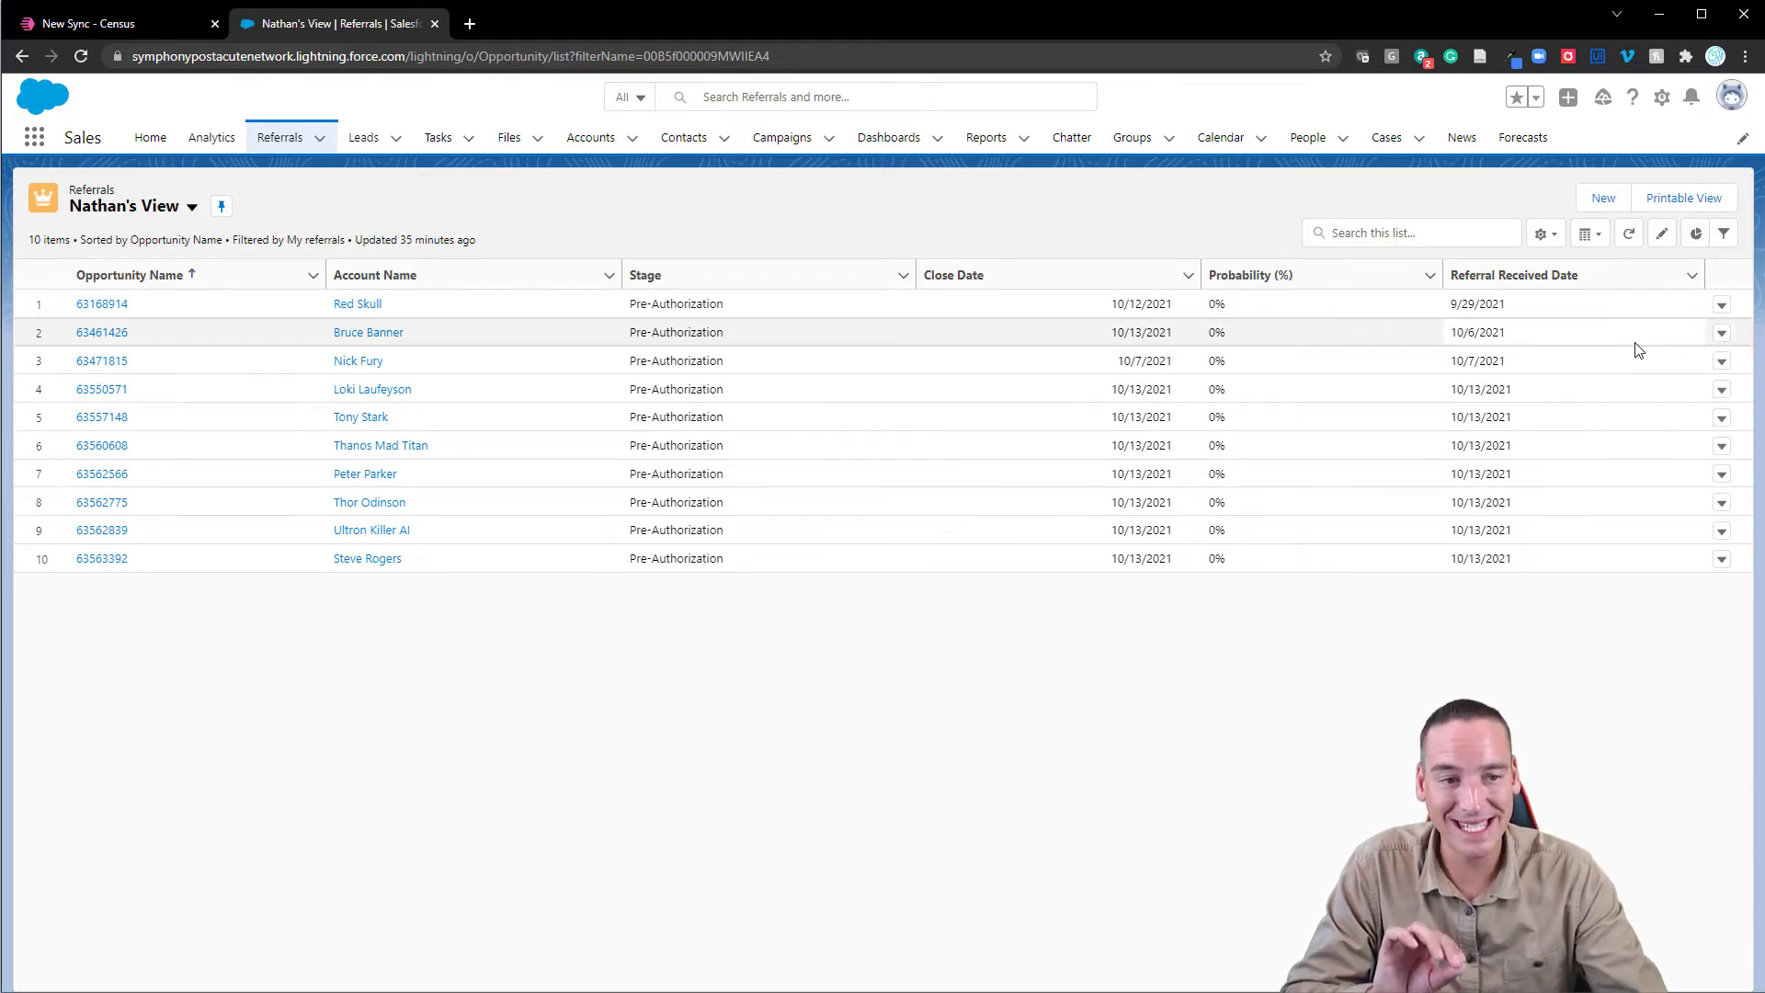
{"action": "left_click", "coordinate": [1721, 311]}
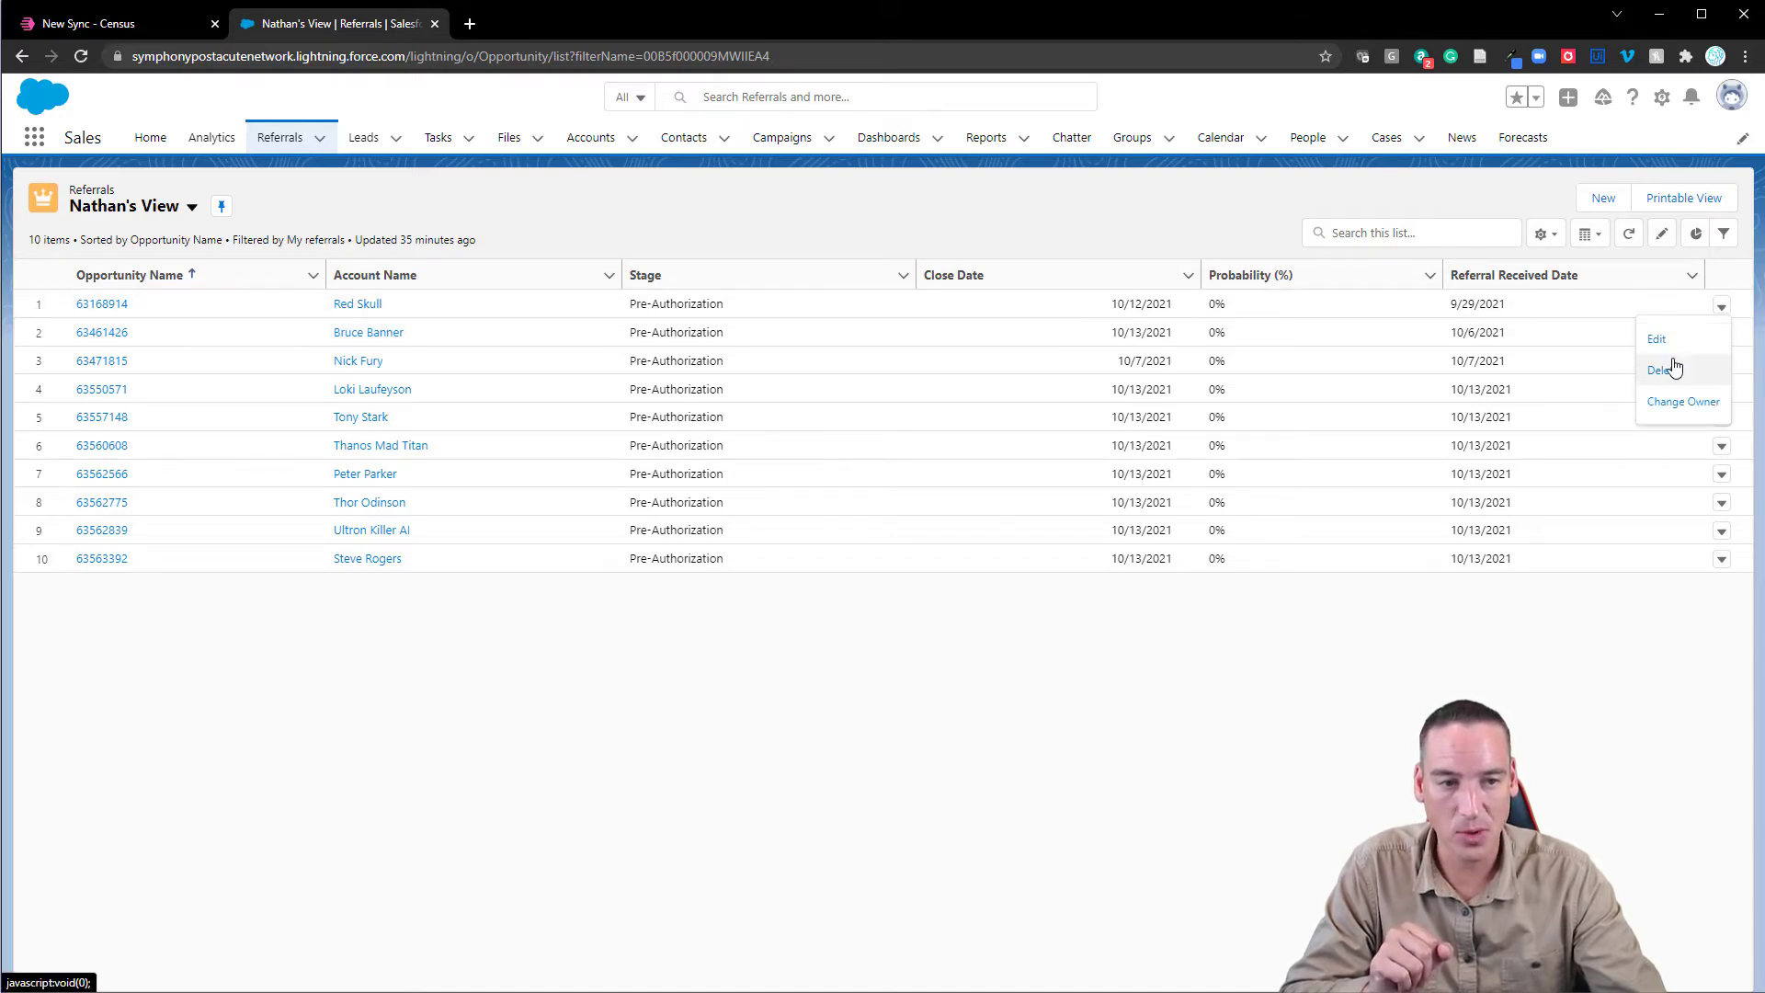
{"action": "left_click", "coordinate": [1663, 364]}
{"action": "left_click", "coordinate": [1056, 588]}
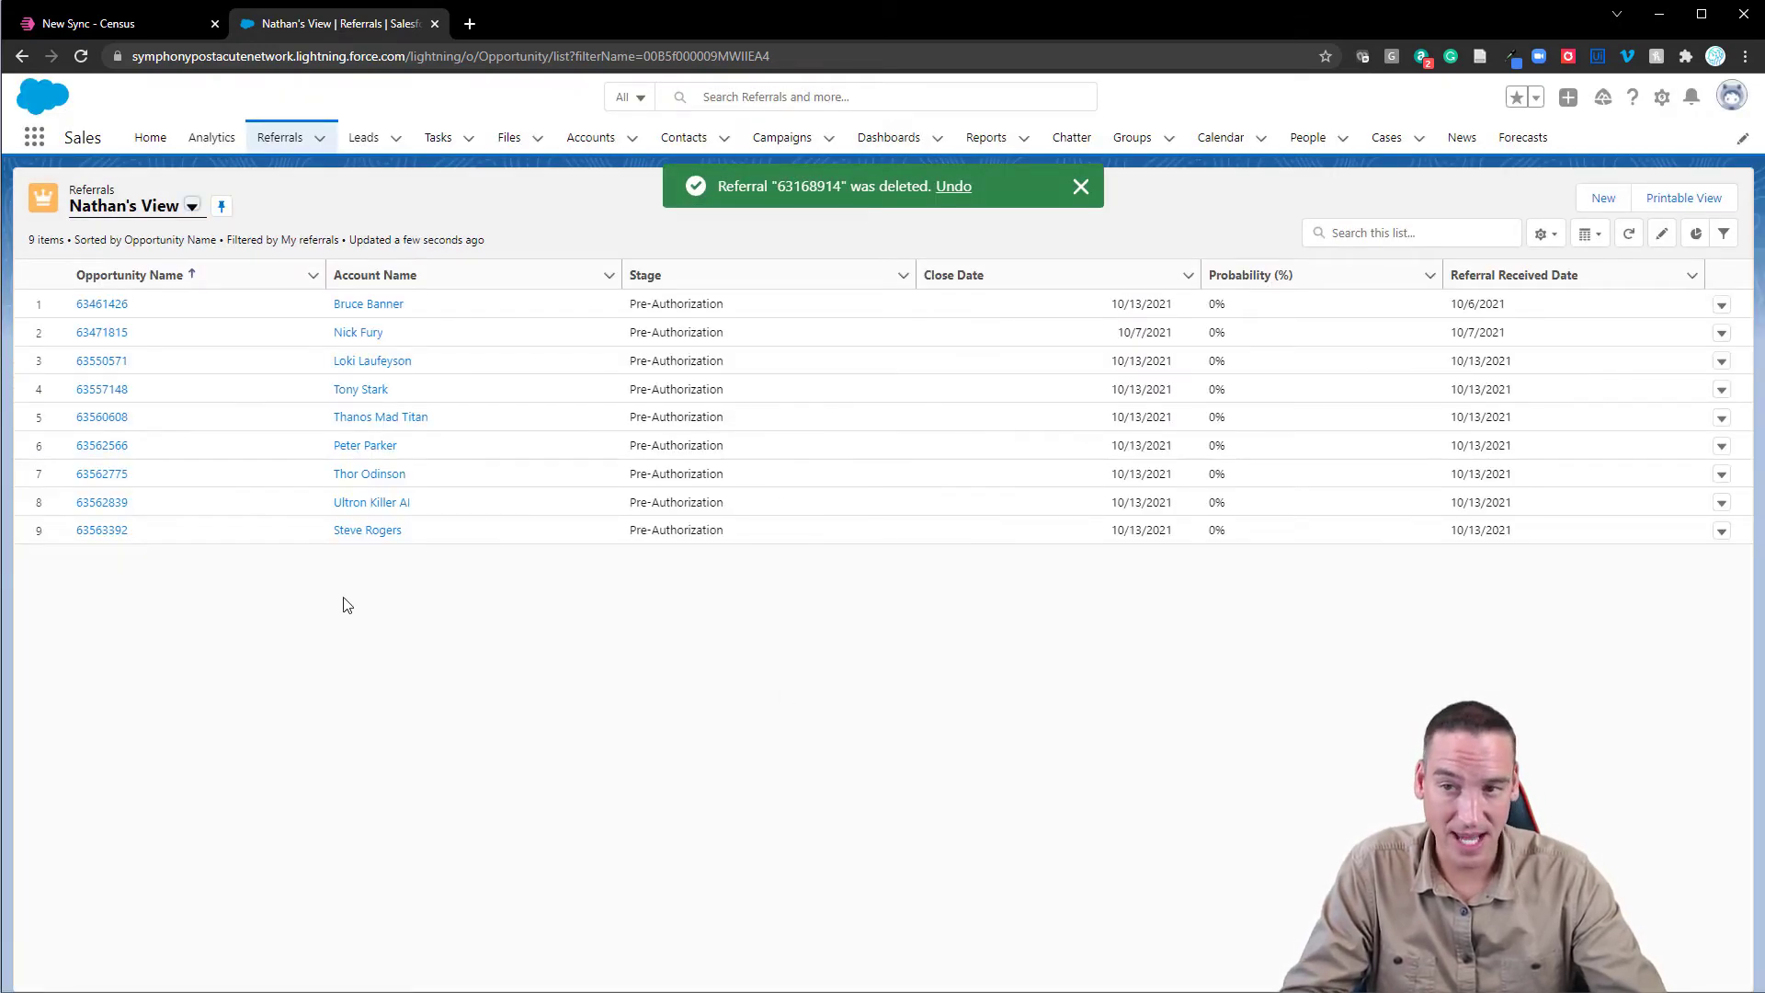
Switch back to Census and set the Salesforce destination object of the new sync to Referral.
{"action": "left_click", "coordinate": [140, 28]}
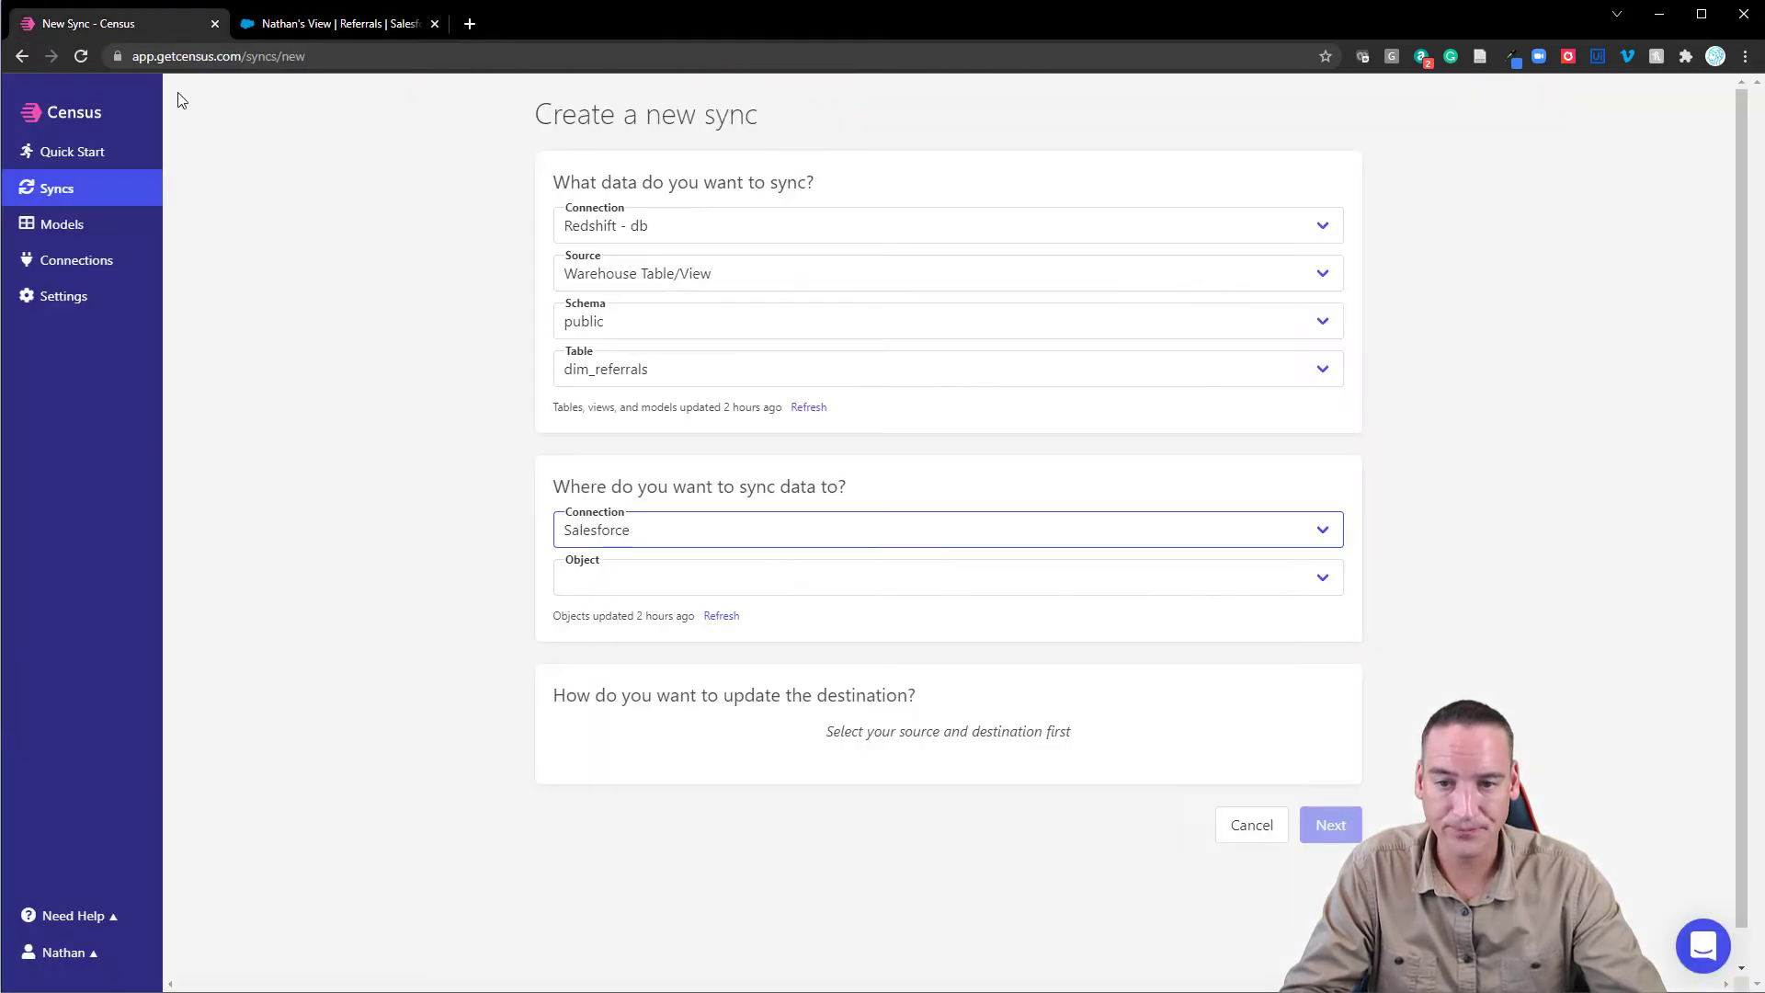
{"action": "left_click", "coordinate": [385, 24]}
{"action": "left_click", "coordinate": [127, 26]}
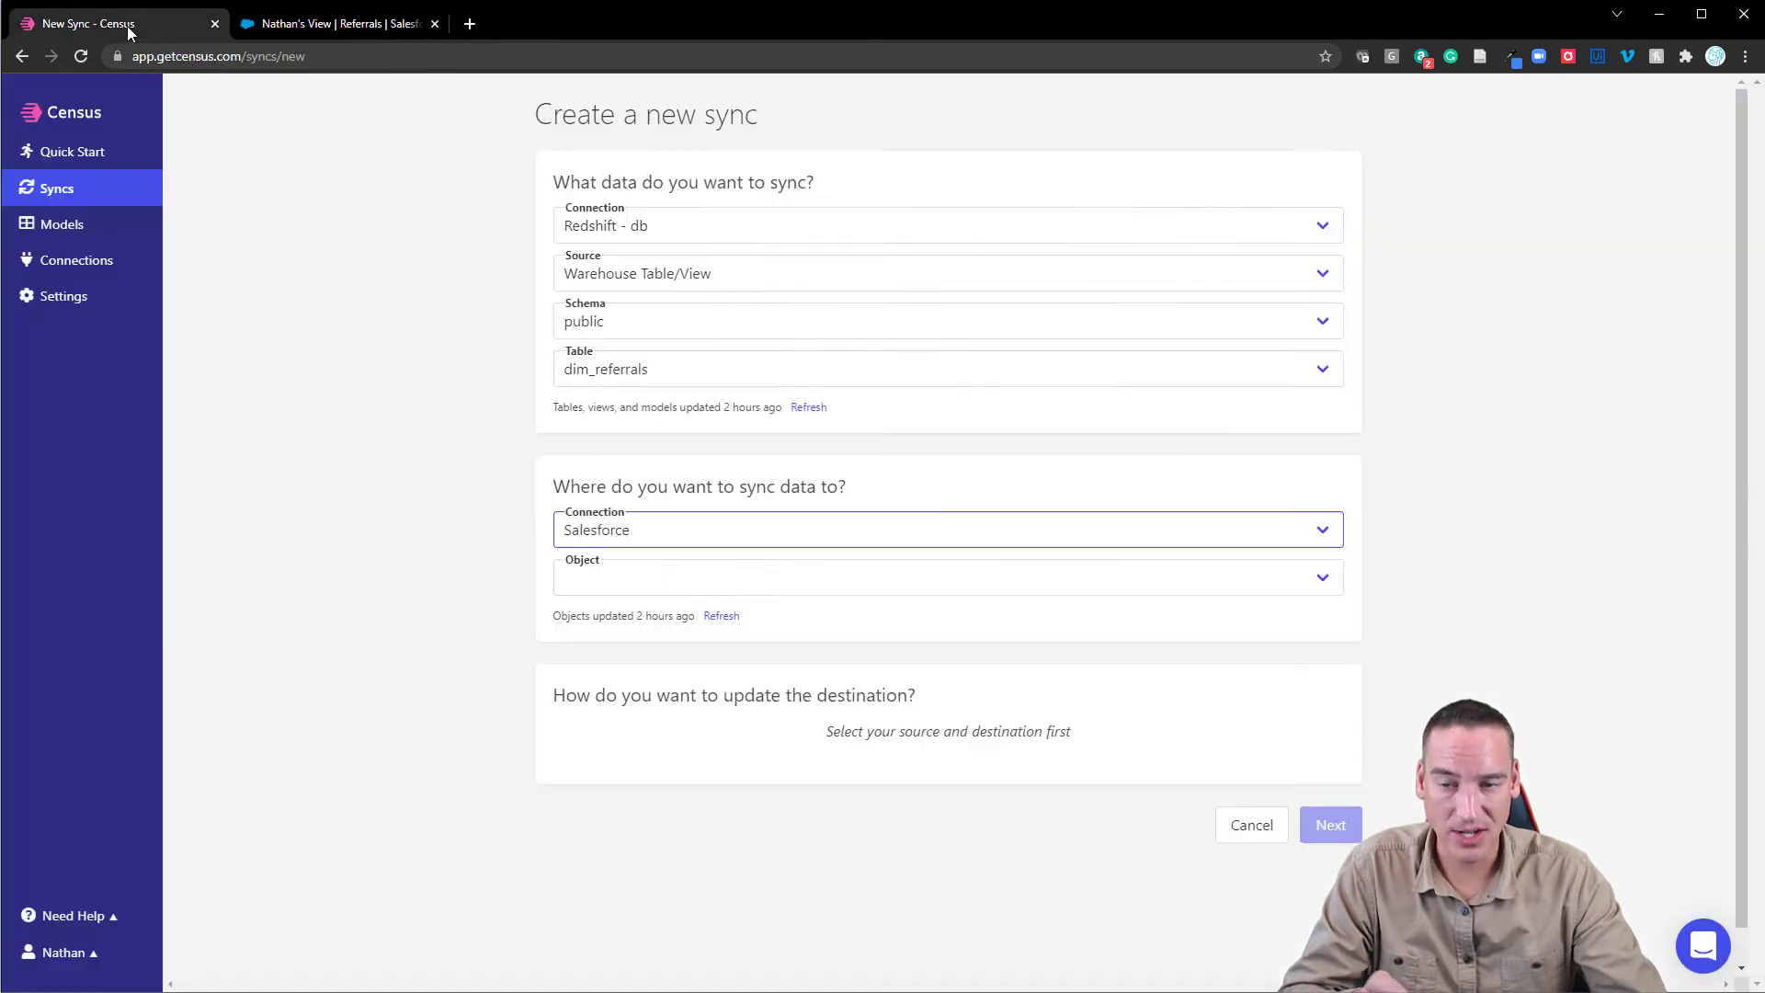
{"action": "left_click", "coordinate": [1323, 581]}
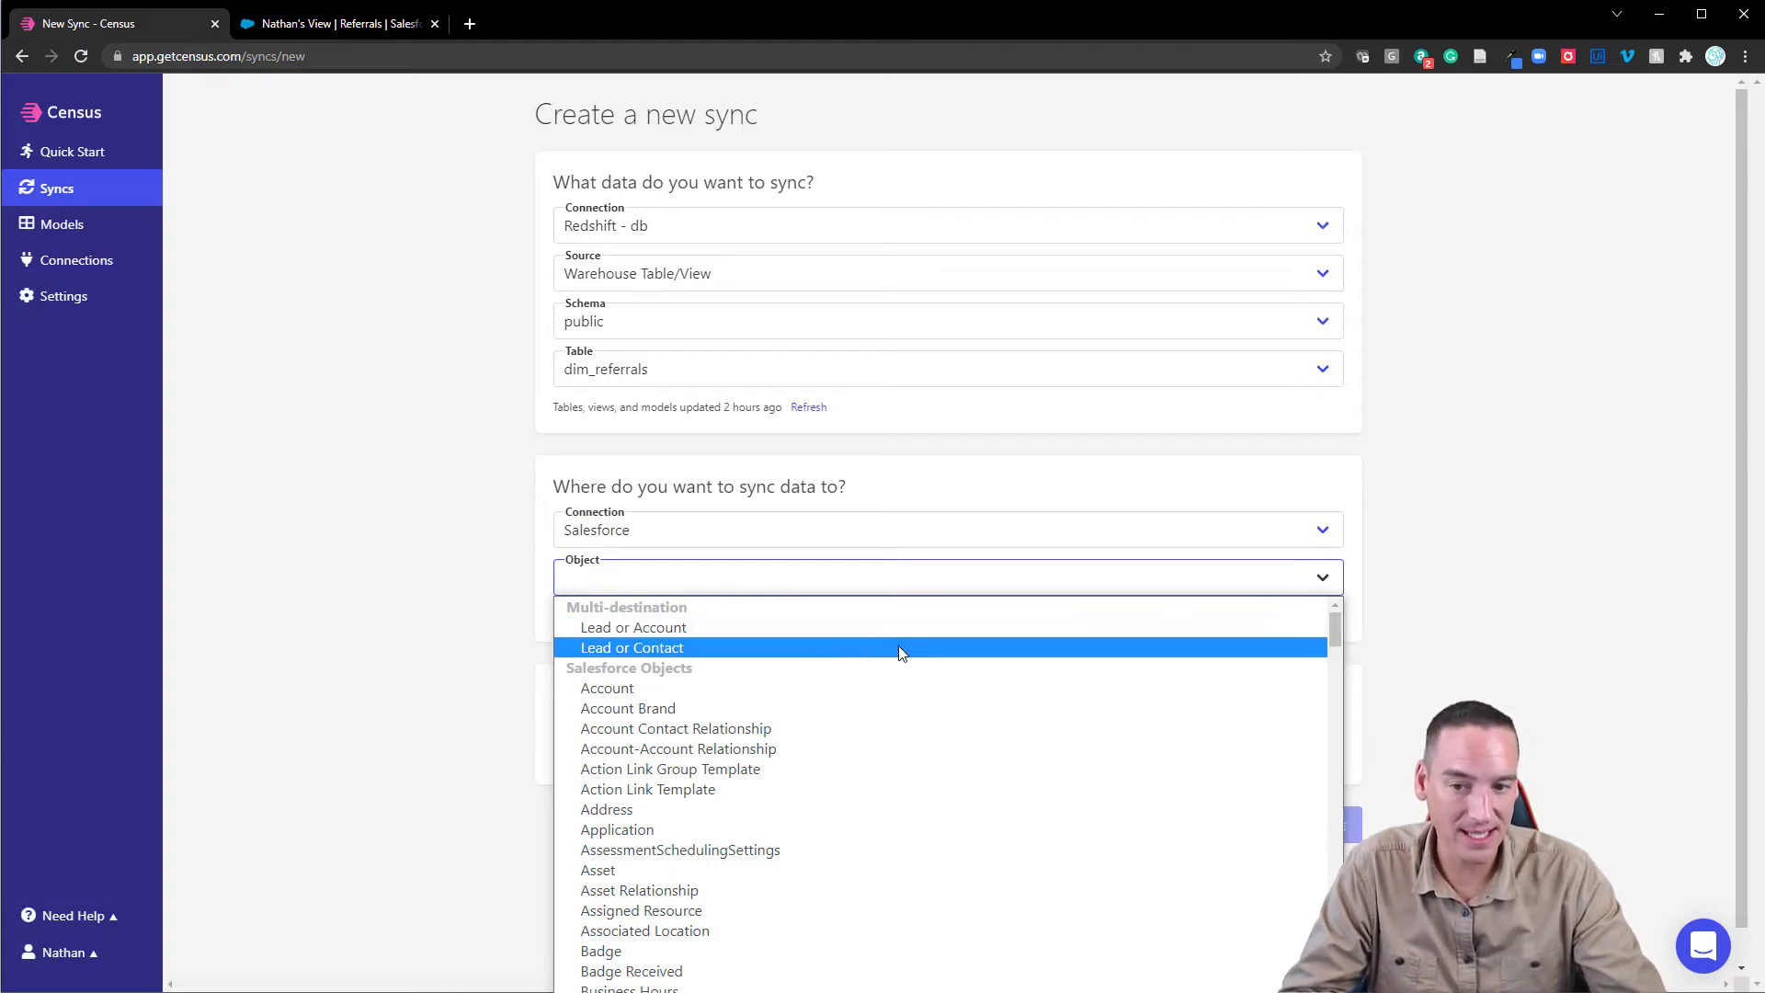
{"action": "scroll", "coordinate": [1090, 700], "scroll_direction": "down", "scroll_amount": 3}
{"action": "scroll", "coordinate": [1089, 701], "scroll_direction": "down", "scroll_amount": 15}
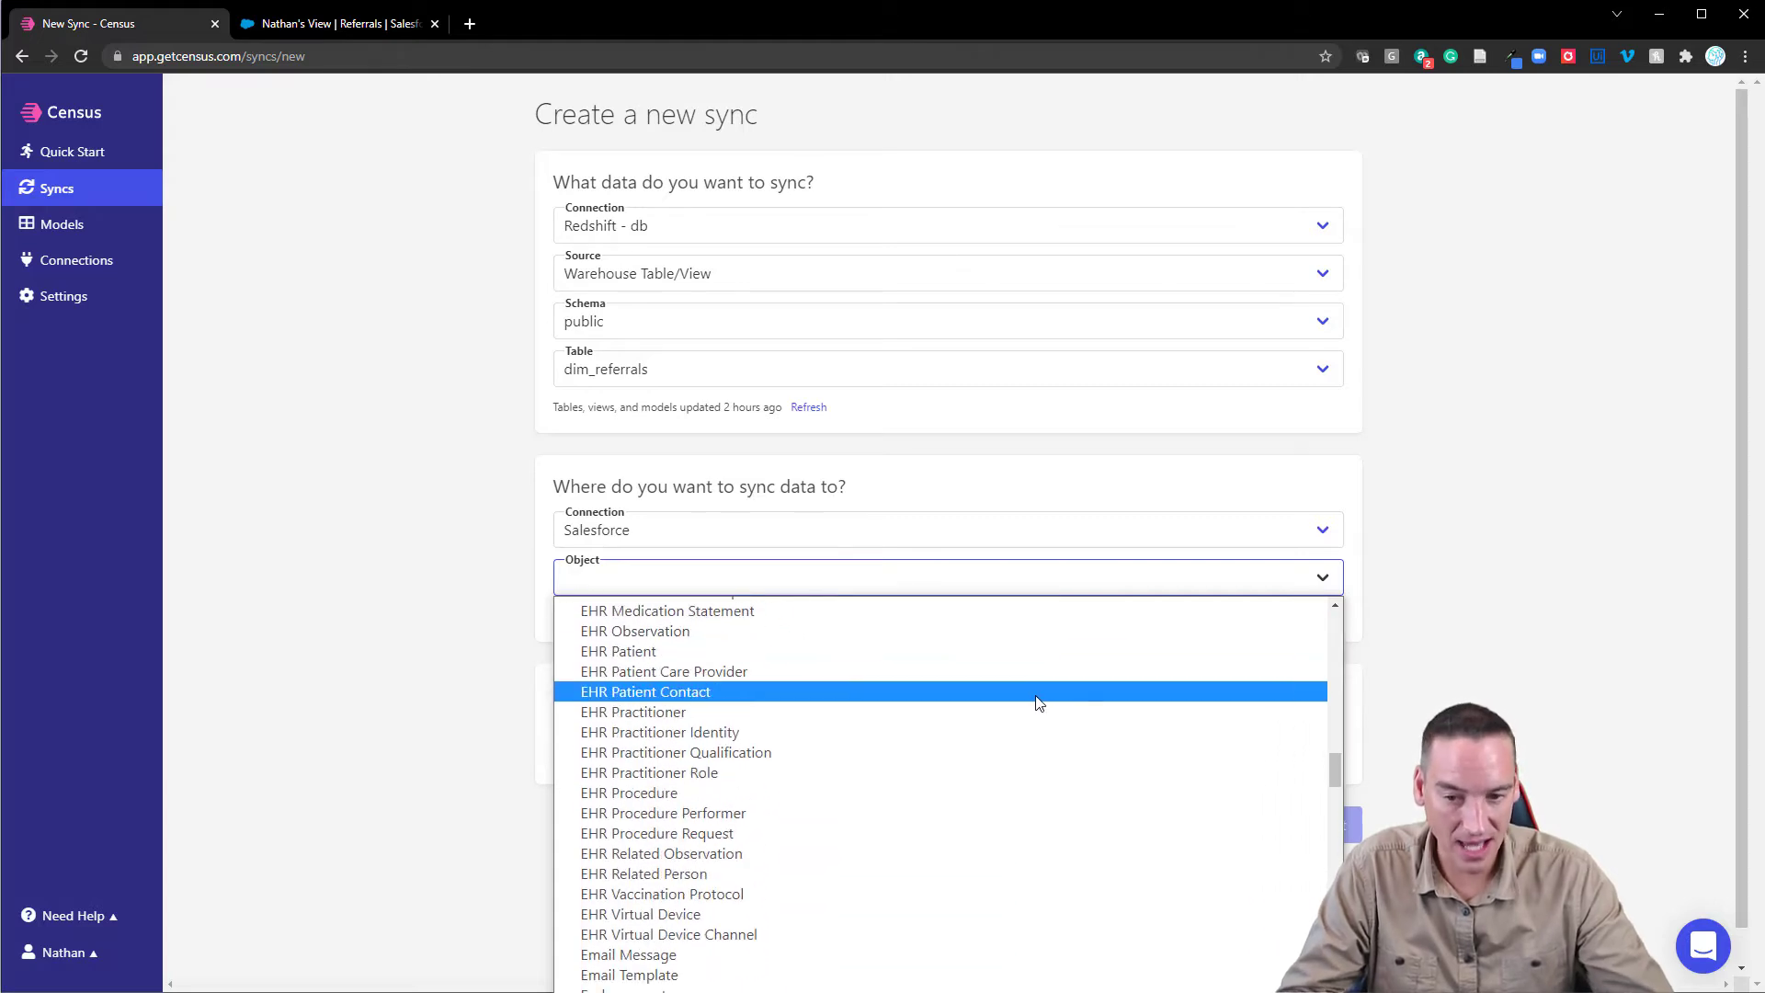
{"action": "scroll", "coordinate": [1005, 701], "scroll_direction": "down", "scroll_amount": 10}
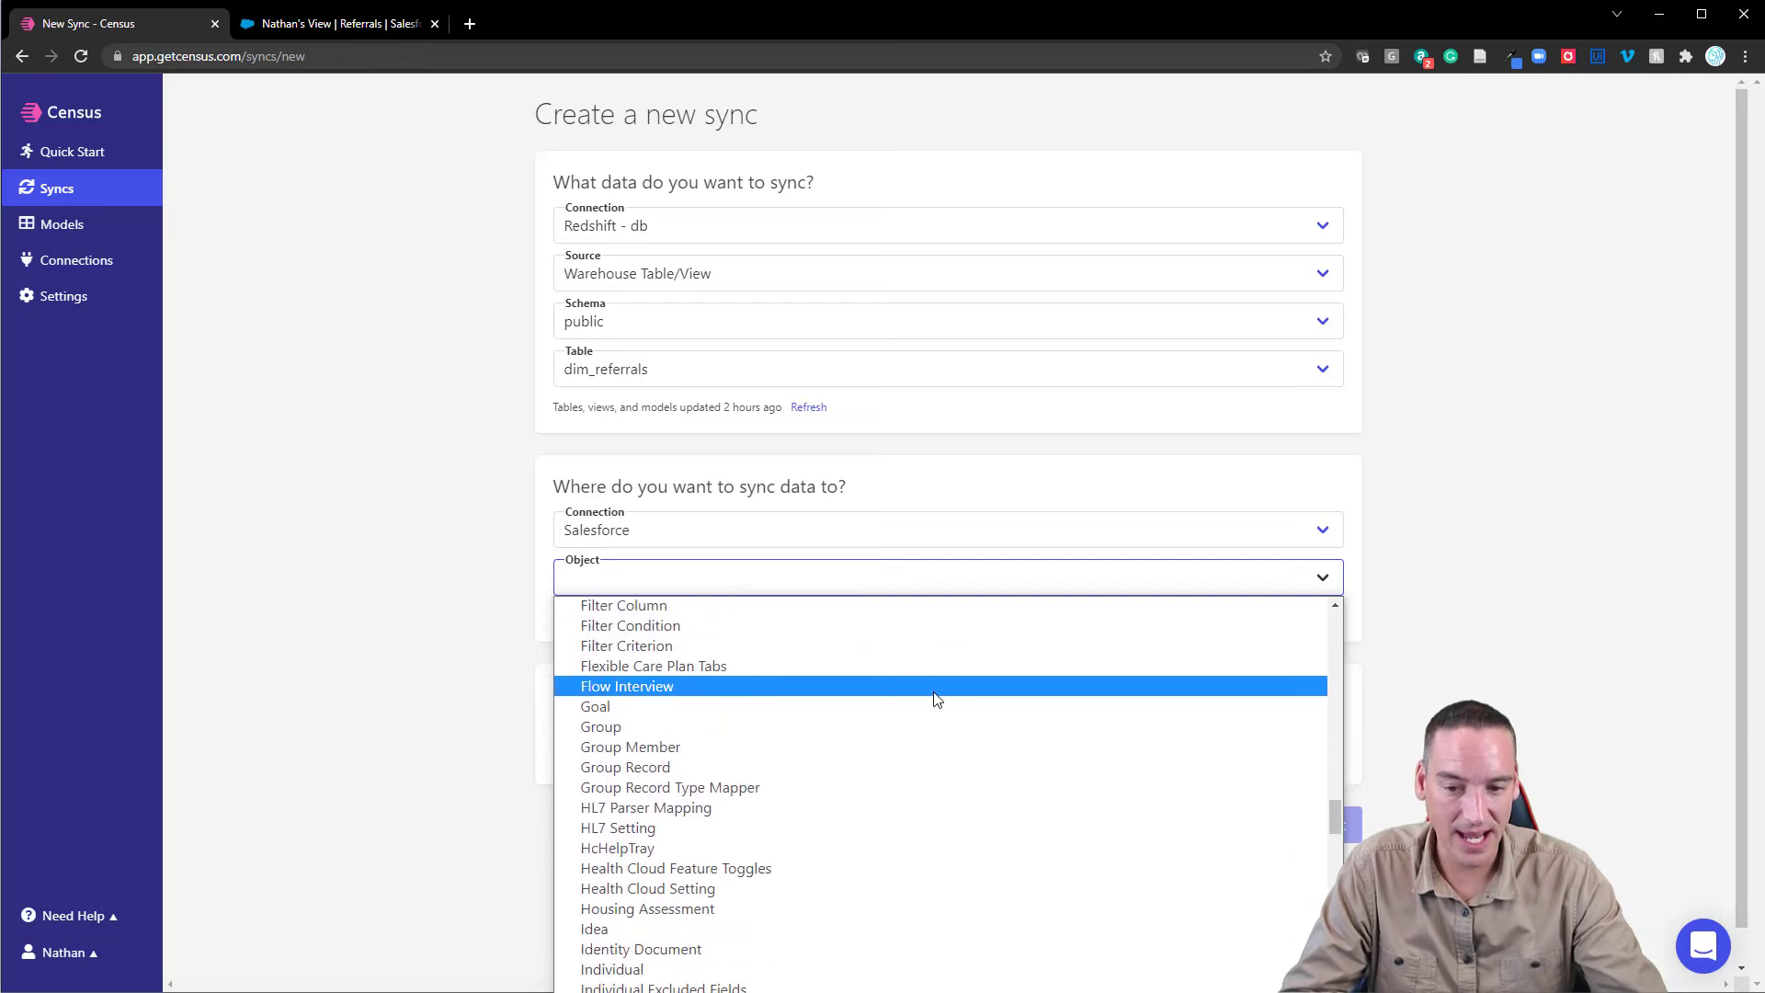
{"action": "scroll", "coordinate": [910, 692], "scroll_direction": "down", "scroll_amount": 4}
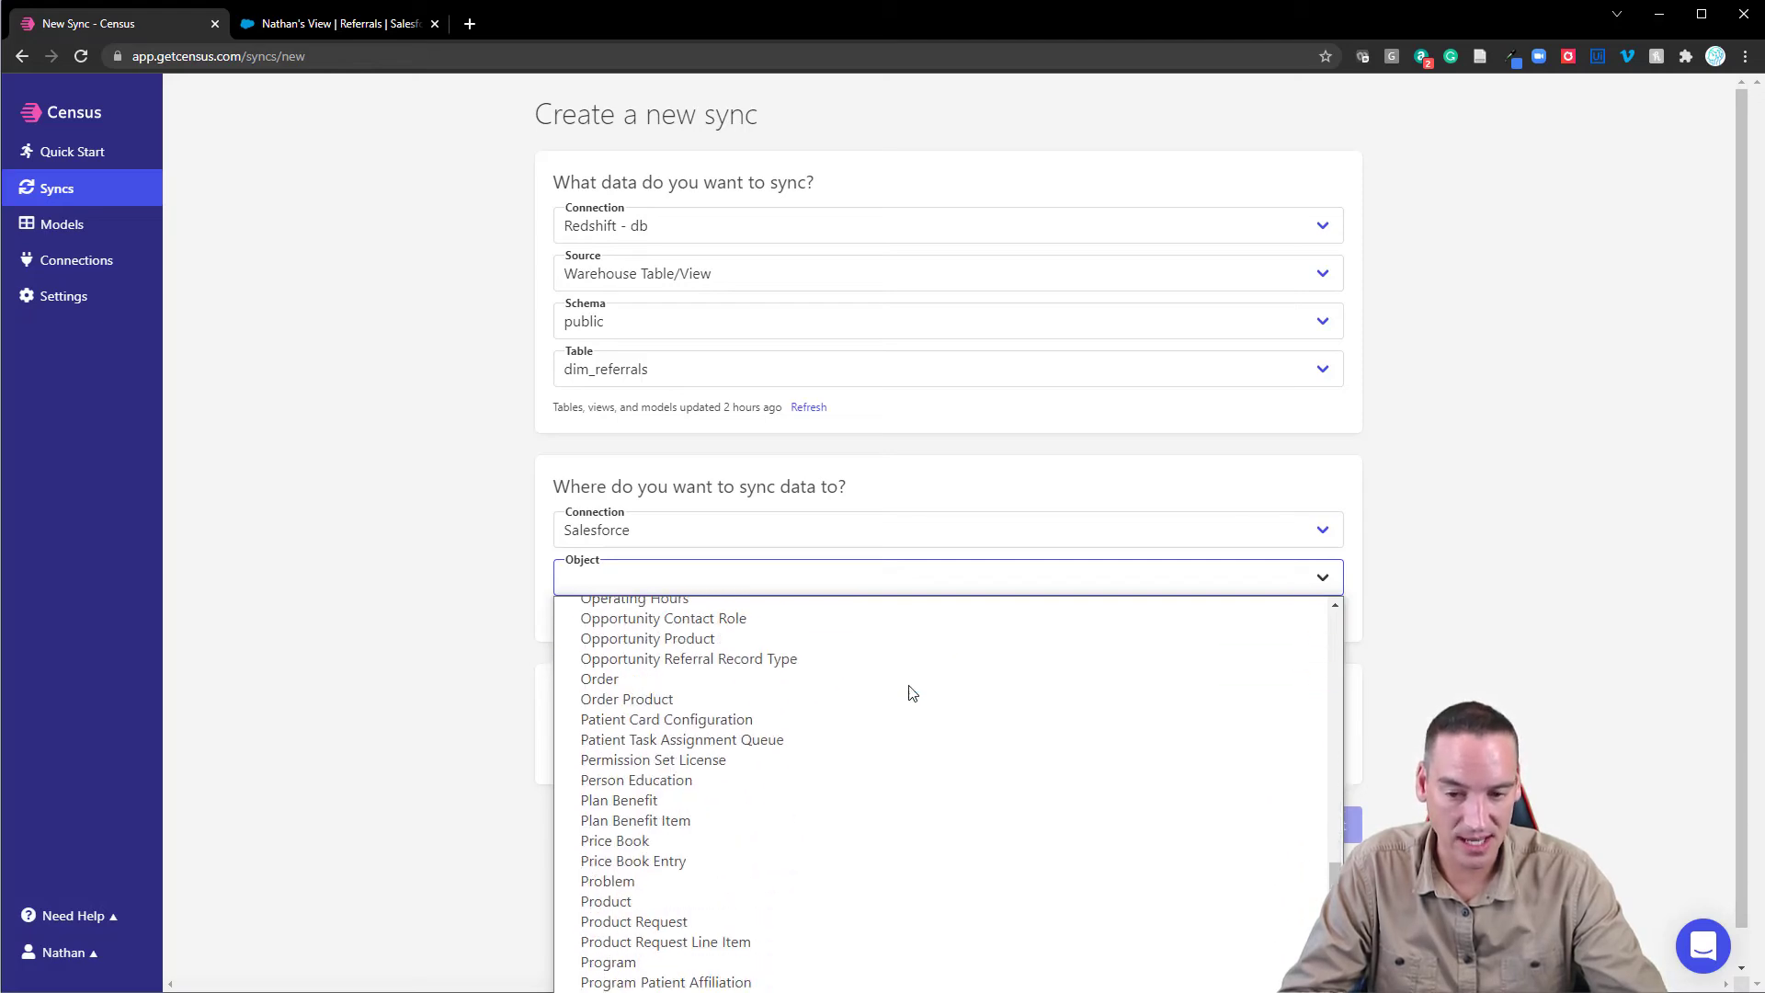
{"action": "scroll", "coordinate": [911, 691], "scroll_direction": "down", "scroll_amount": 4}
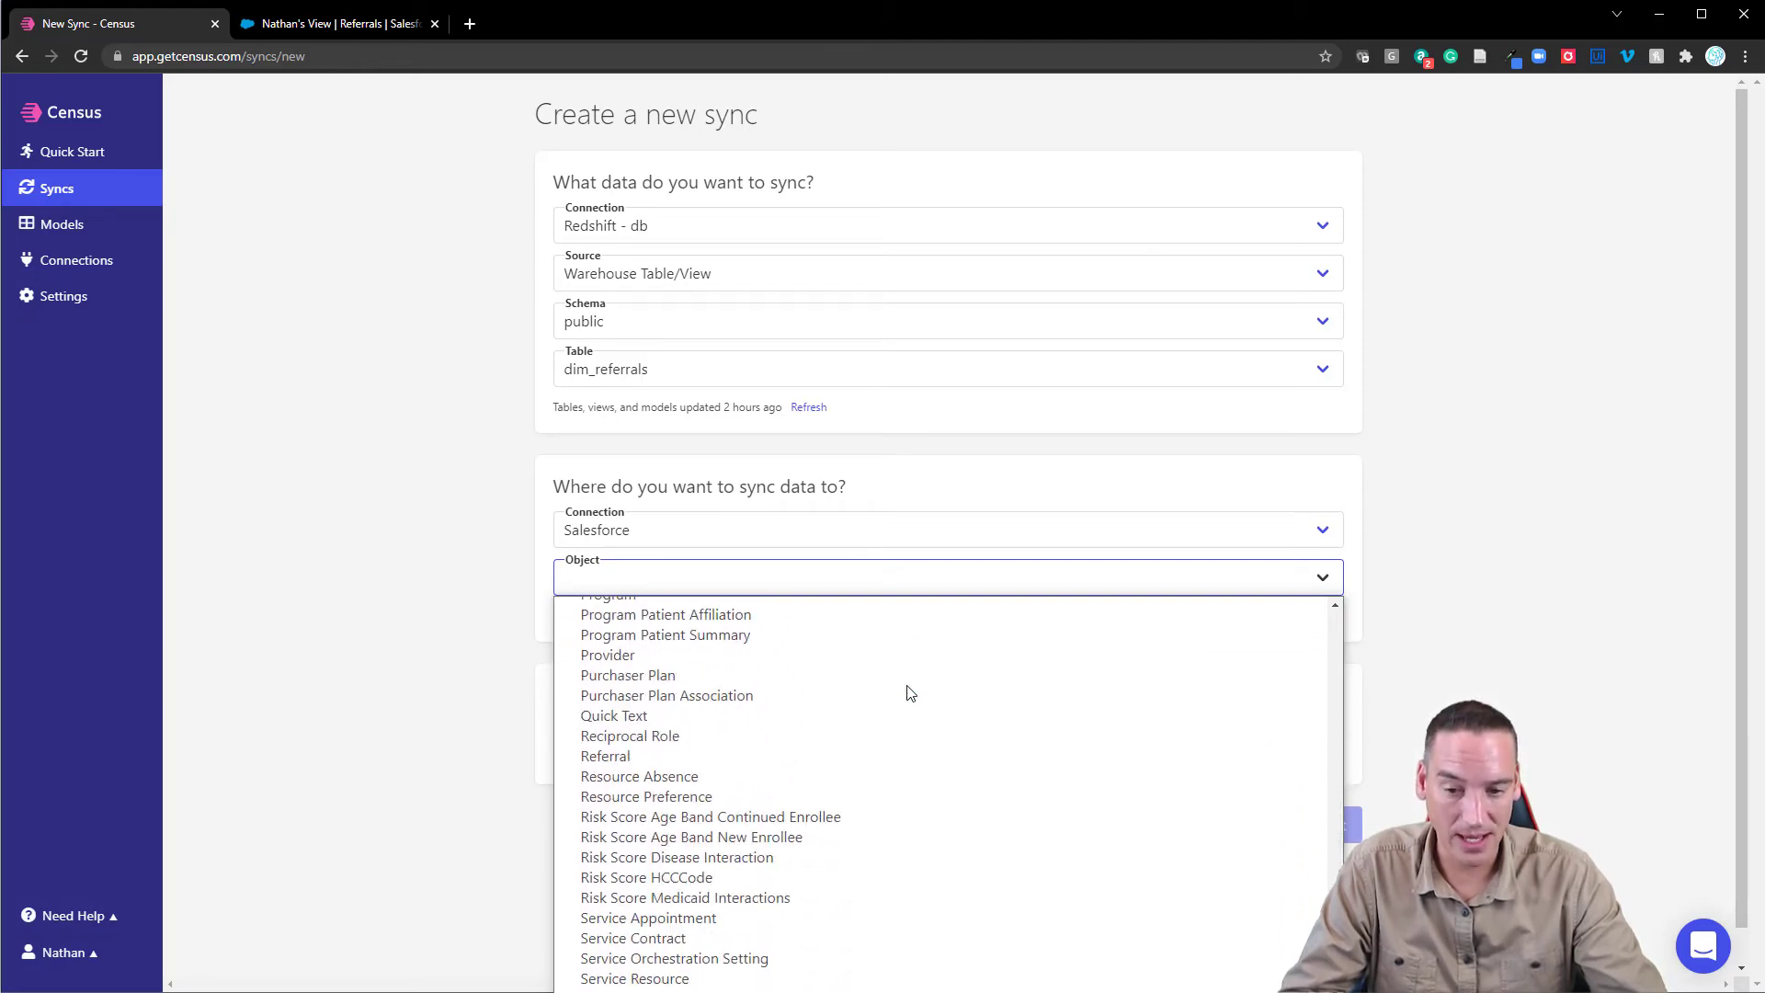
{"action": "scroll", "coordinate": [911, 693], "scroll_direction": "down", "scroll_amount": 4}
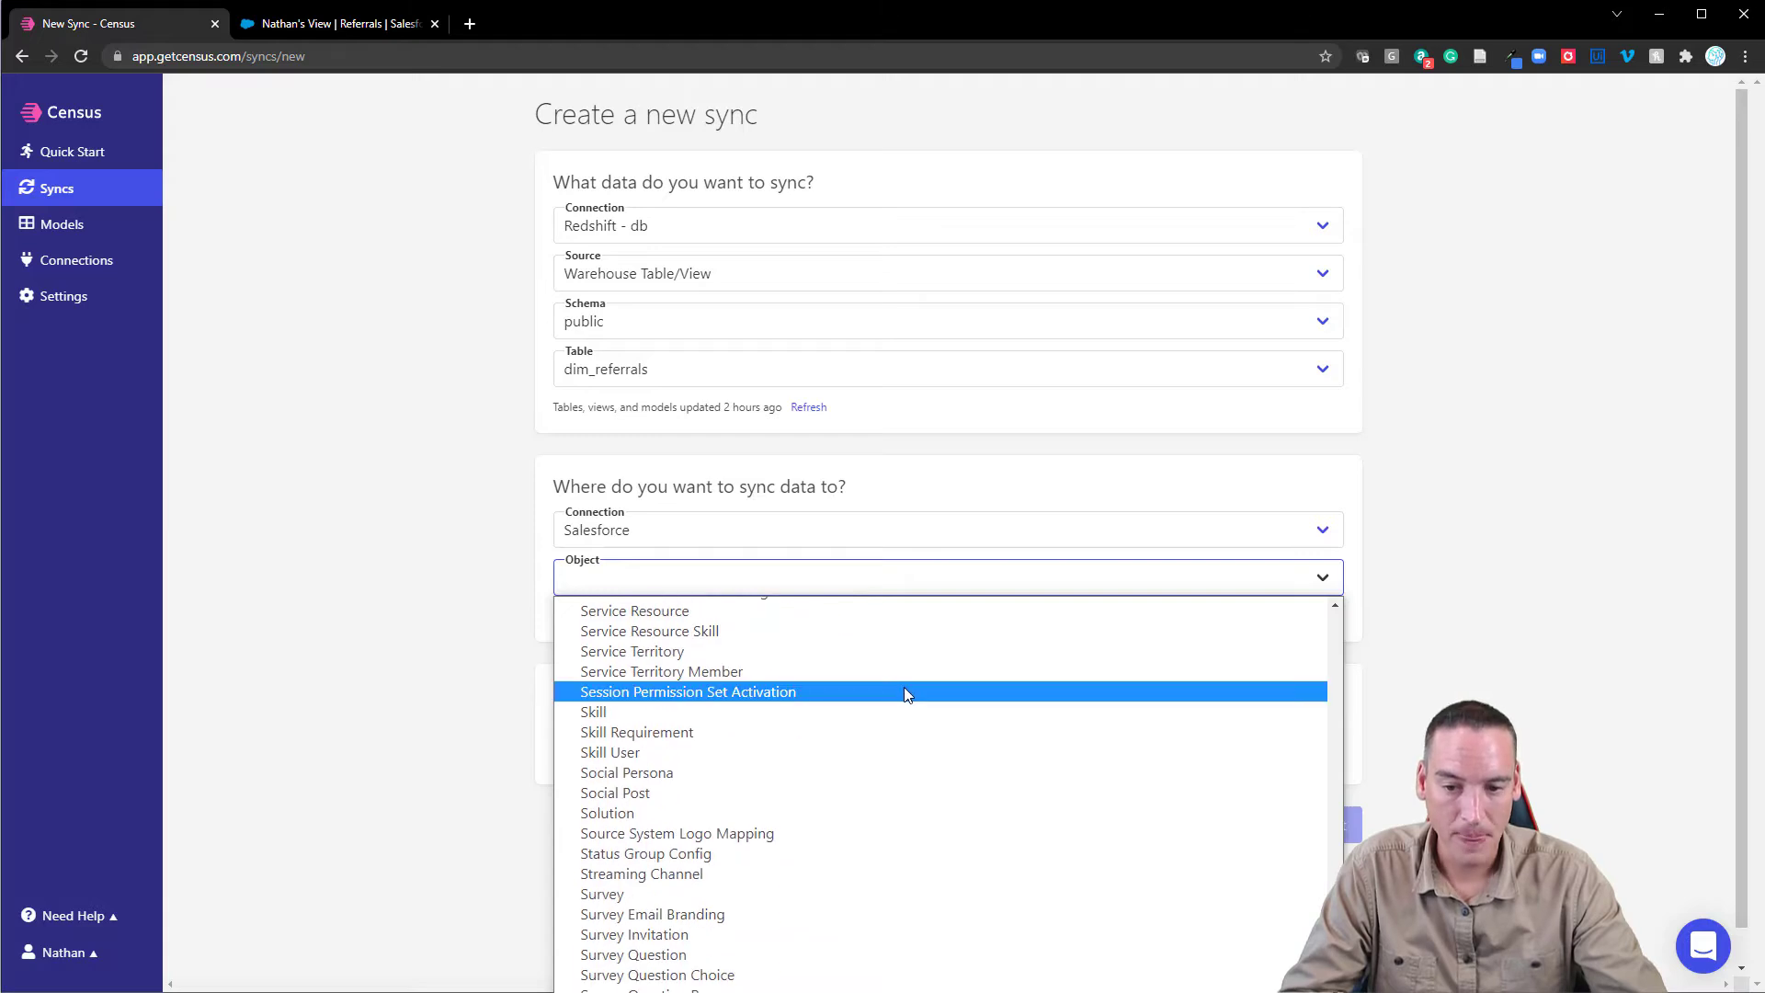
{"action": "scroll", "coordinate": [907, 694], "scroll_direction": "down", "scroll_amount": 2}
{"action": "scroll", "coordinate": [878, 697], "scroll_direction": "up", "scroll_amount": 8}
{"action": "scroll", "coordinate": [872, 709], "scroll_direction": "down", "scroll_amount": 2}
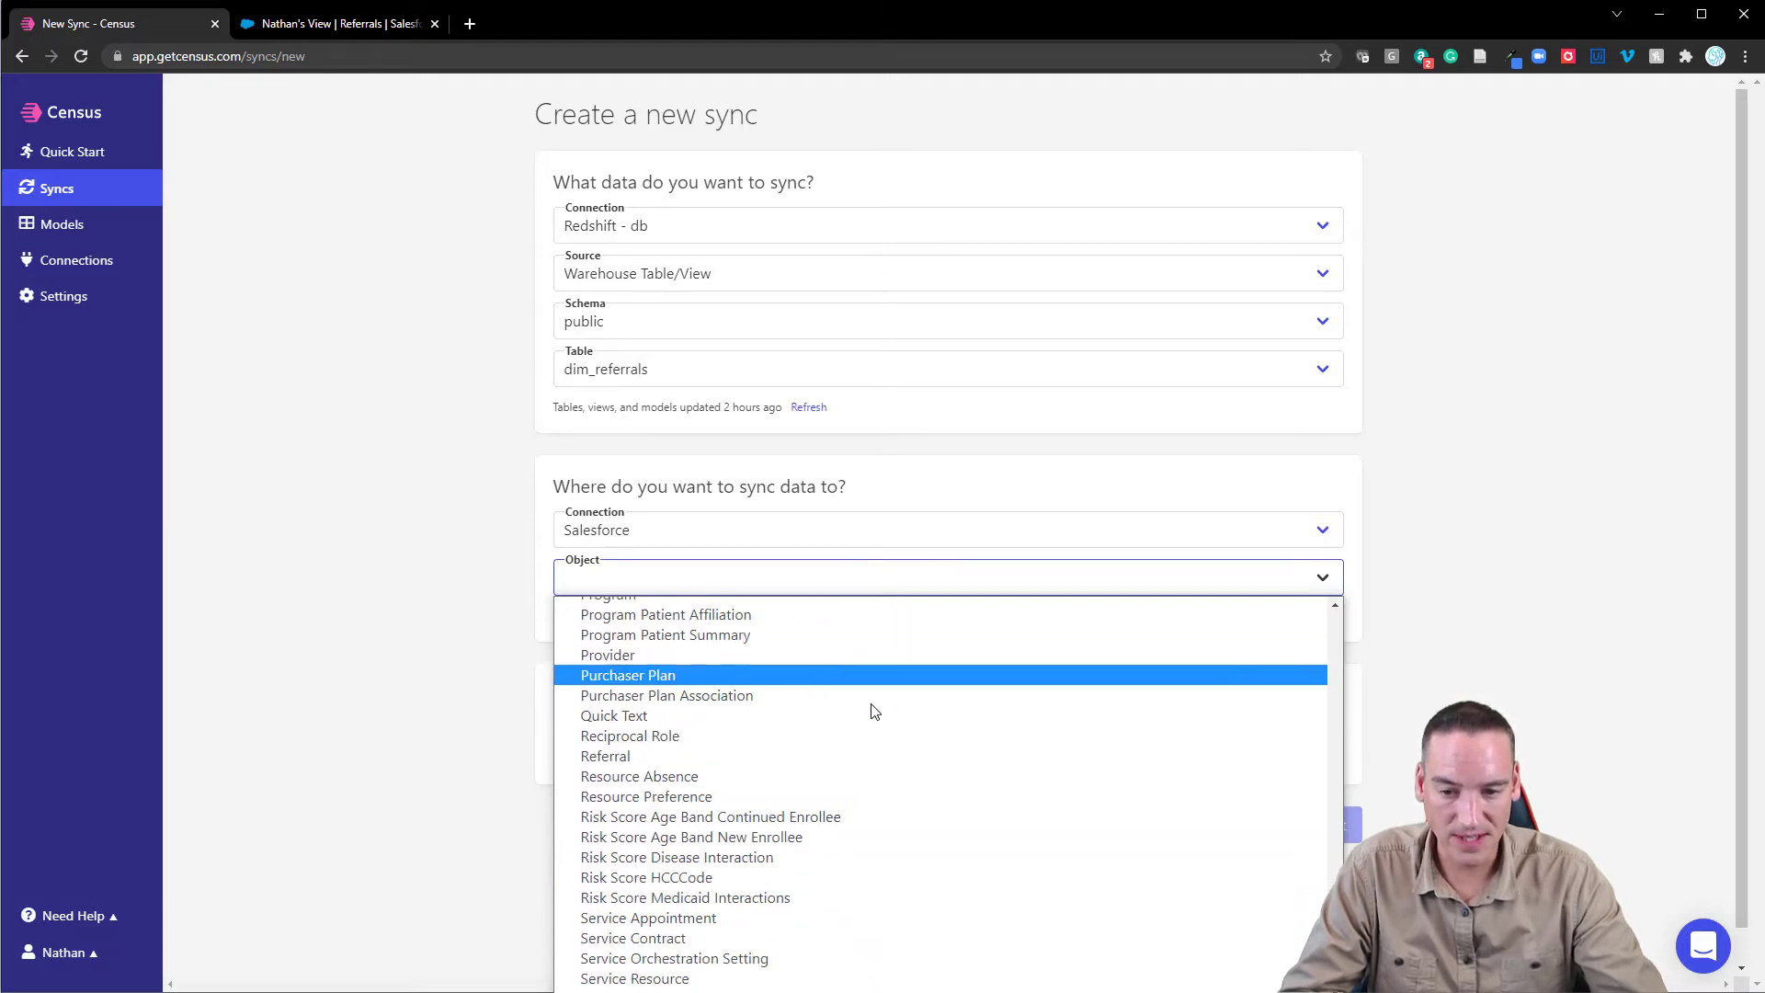
{"action": "left_click", "coordinate": [622, 759]}
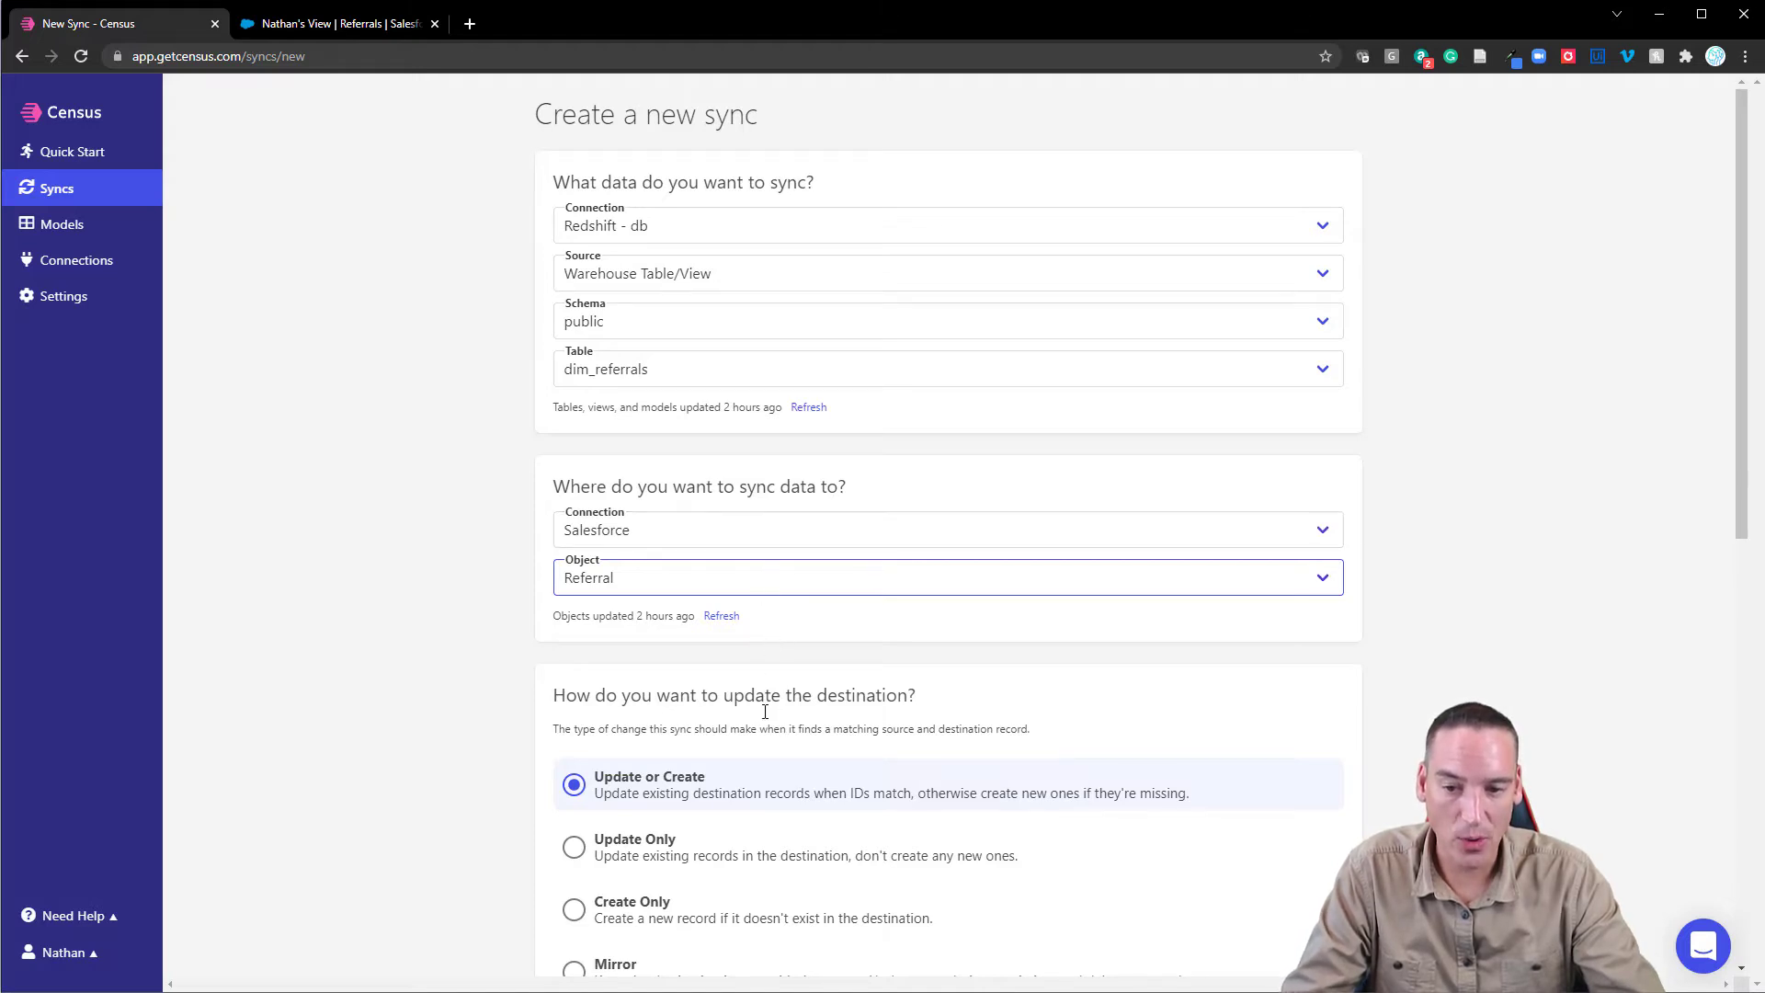
Match the source's referral id column to the Name identifier and compare it with the opportunity names in the Salesforce referrals list.
{"action": "scroll", "coordinate": [771, 726], "scroll_direction": "down", "scroll_amount": 1}
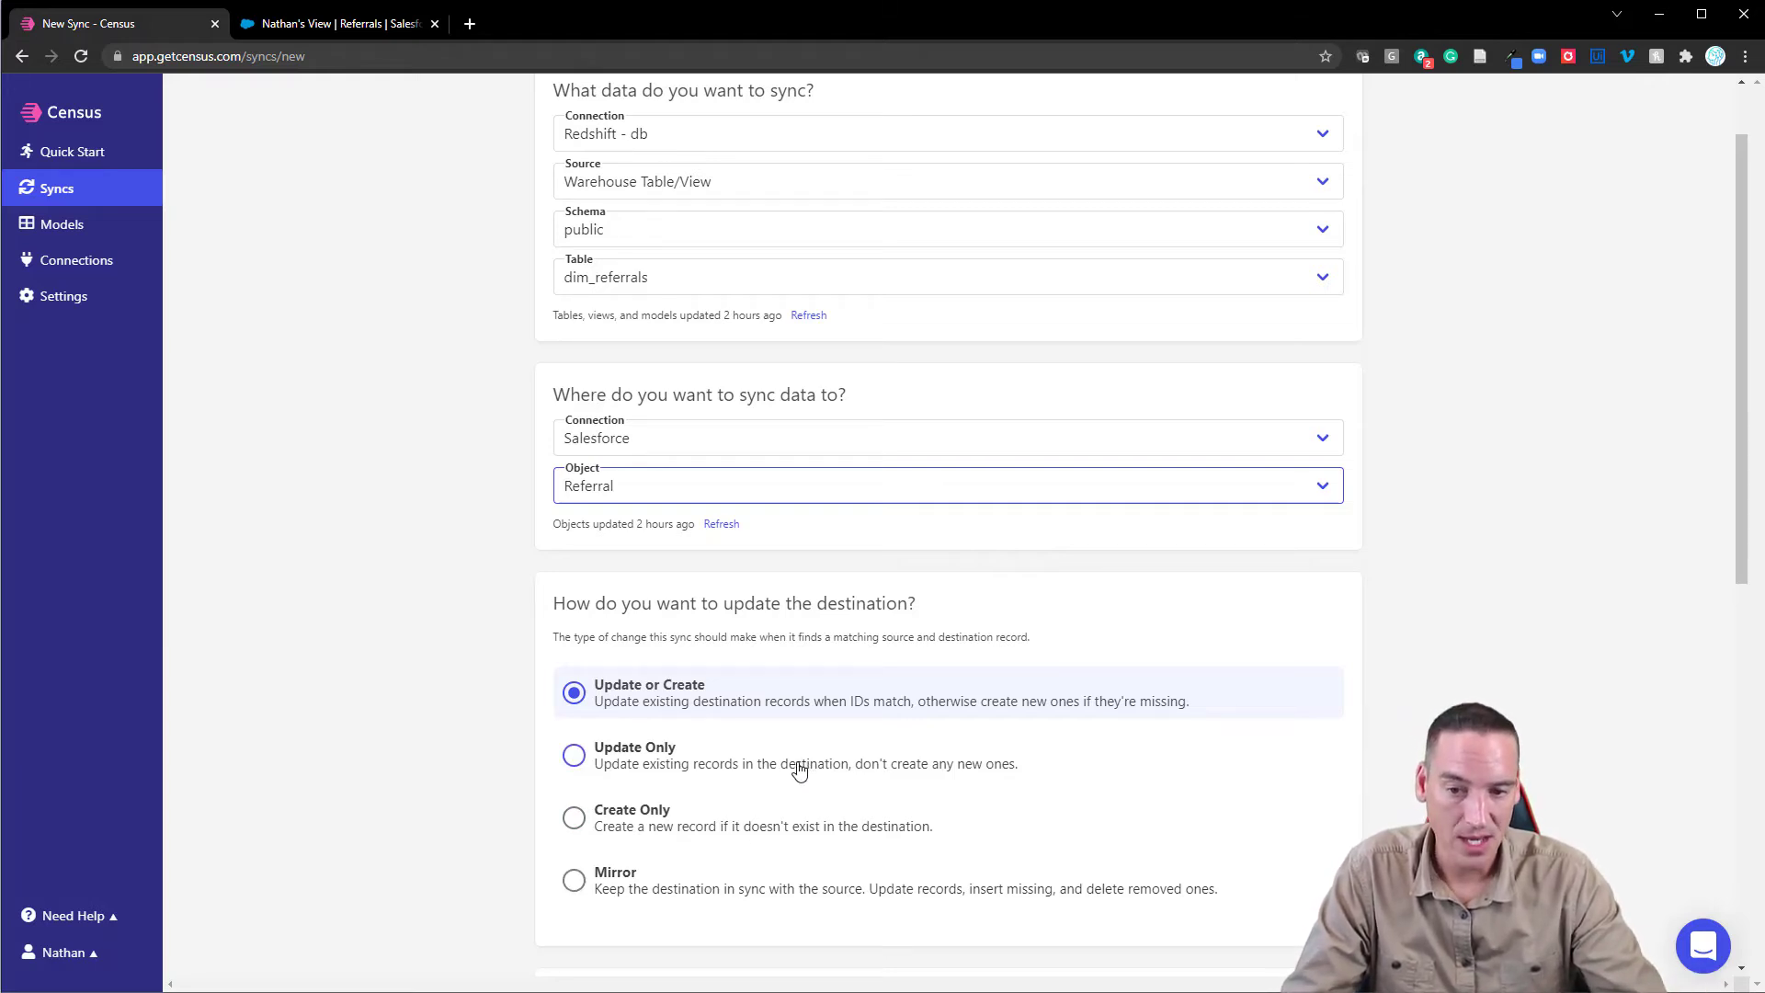
{"action": "scroll", "coordinate": [1430, 651], "scroll_direction": "down", "scroll_amount": 1}
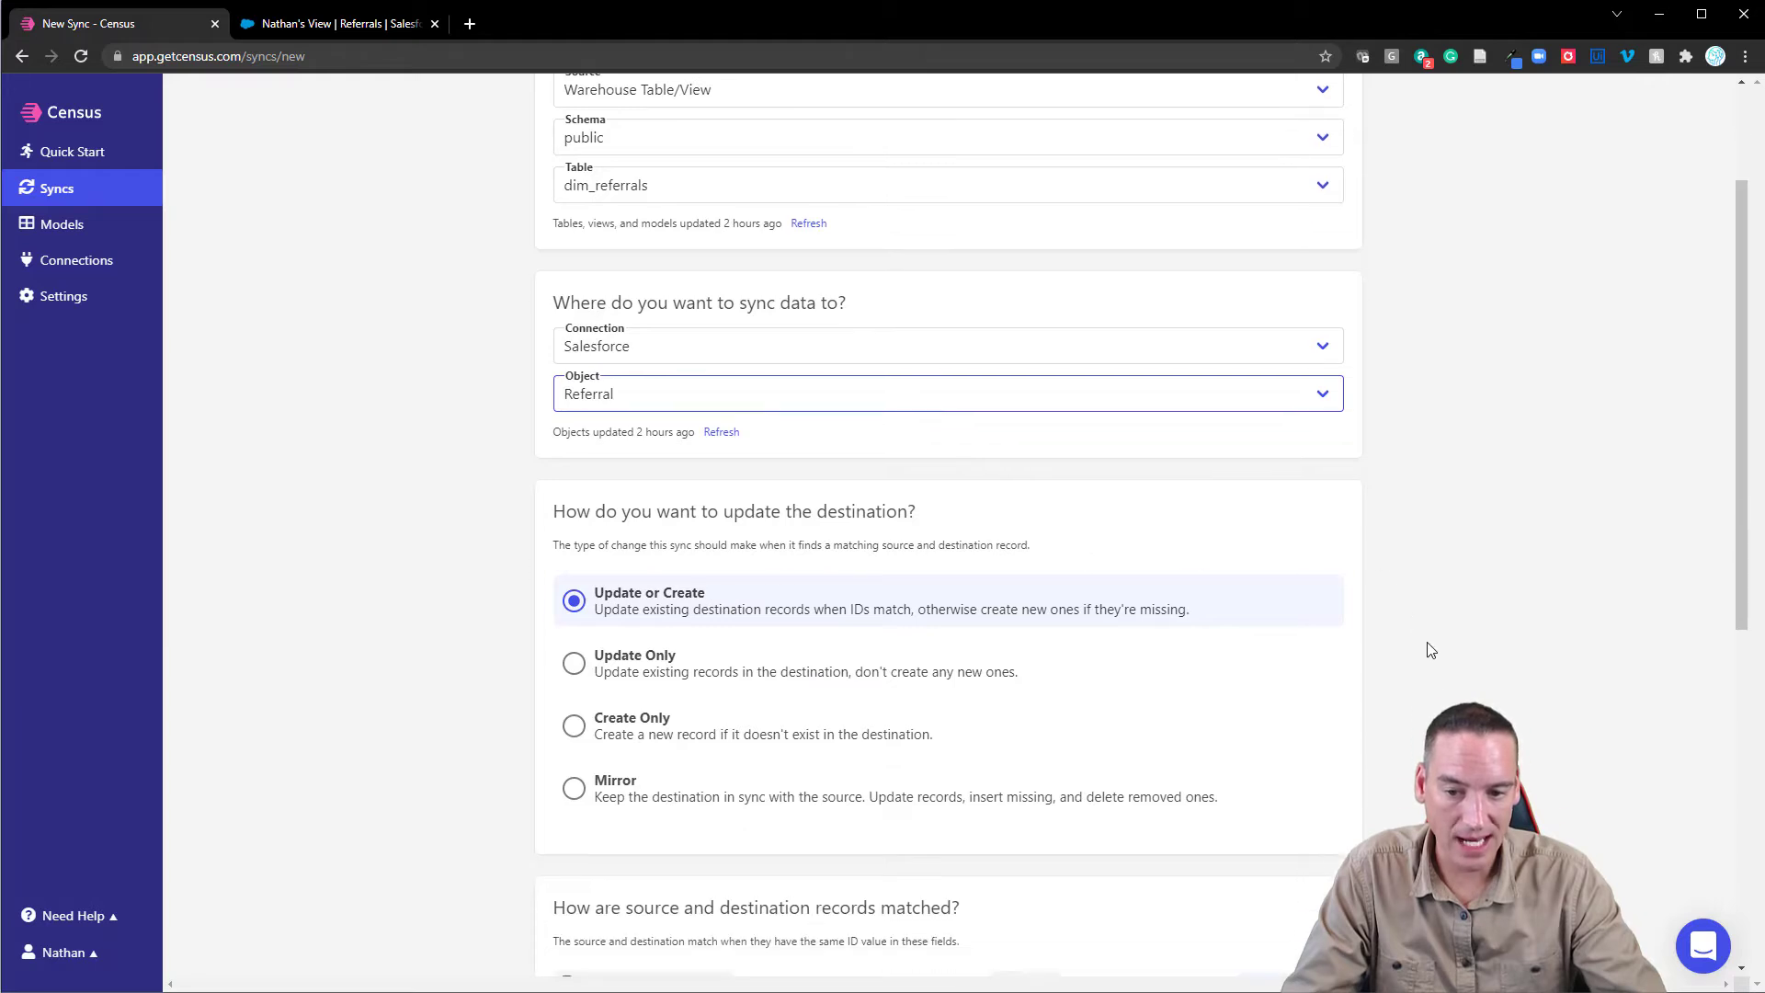
{"action": "scroll", "coordinate": [1429, 650], "scroll_direction": "down", "scroll_amount": 4}
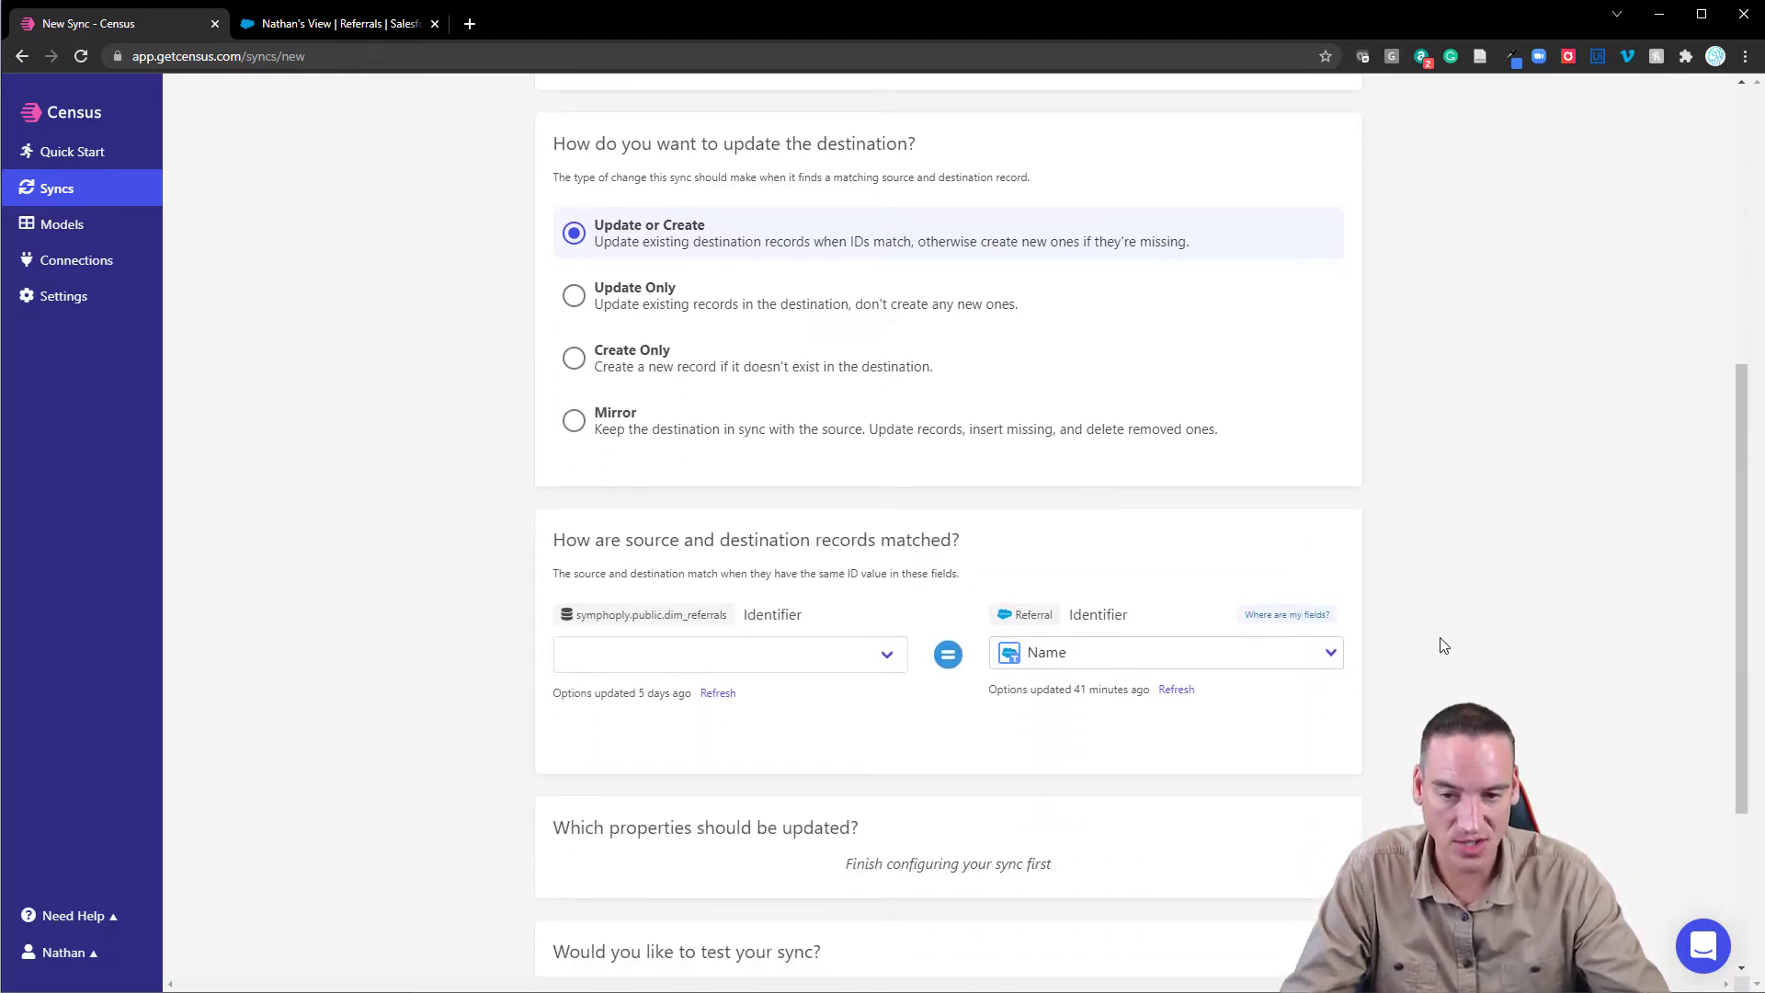
{"action": "left_click", "coordinate": [889, 663]}
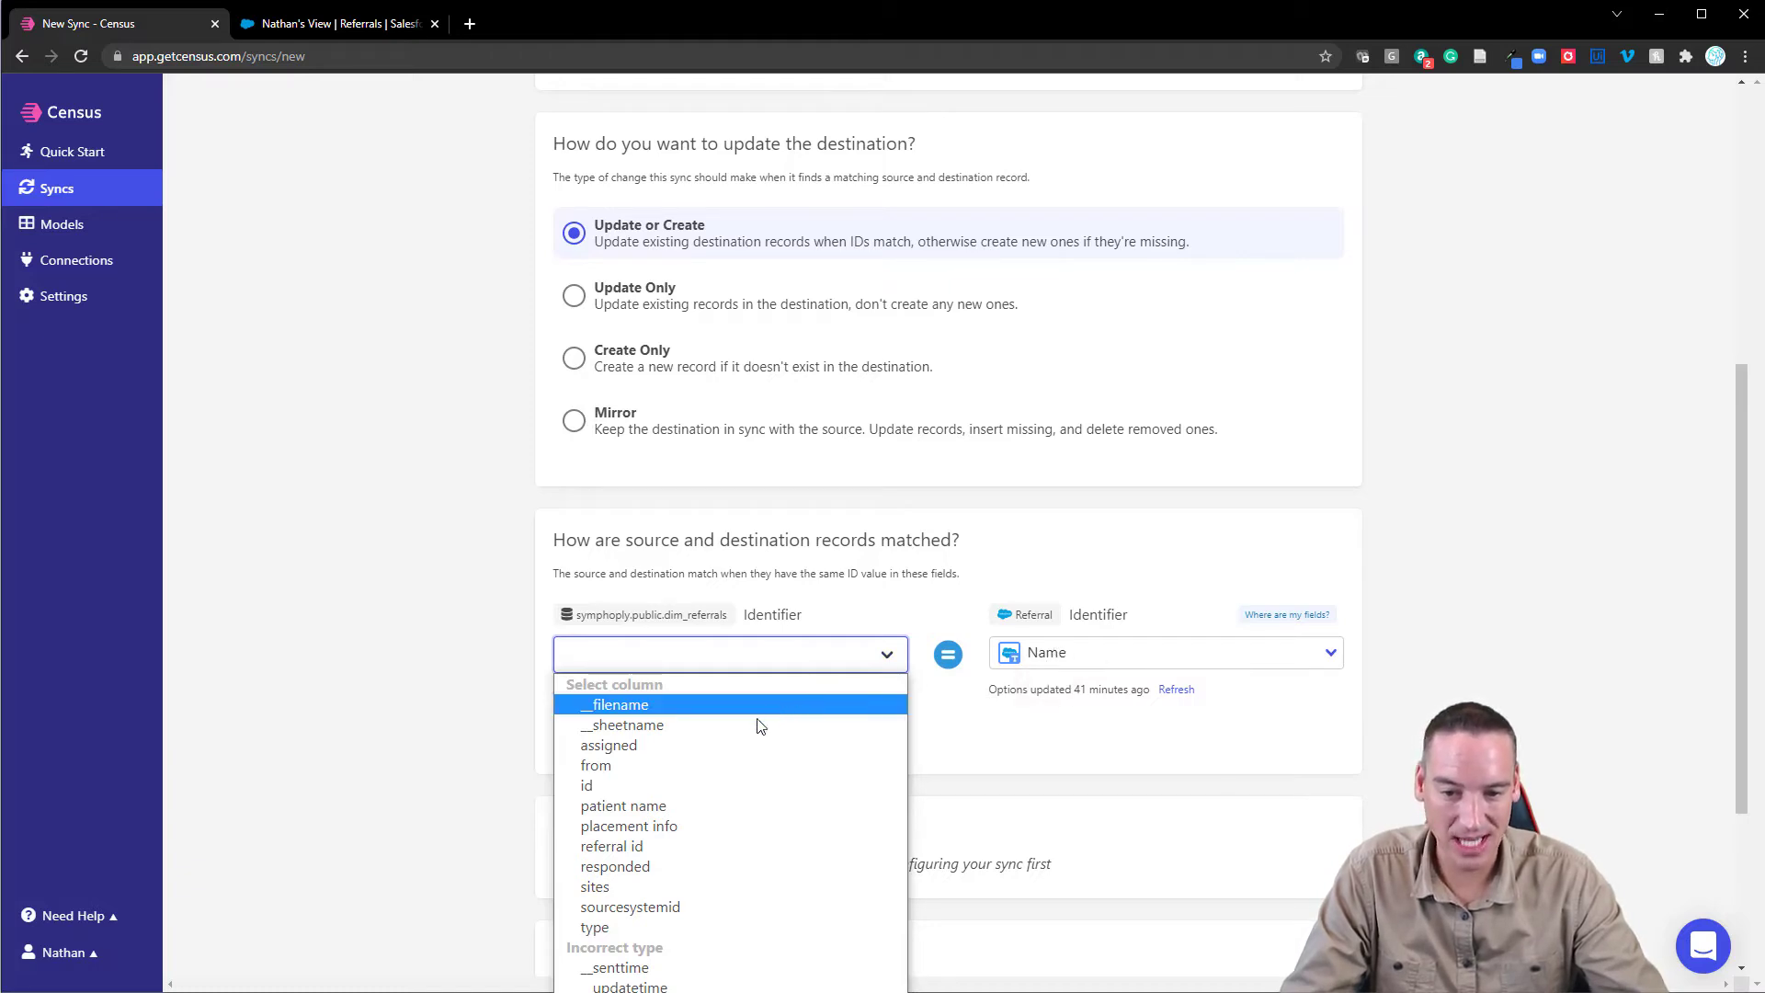
{"action": "left_click", "coordinate": [637, 848]}
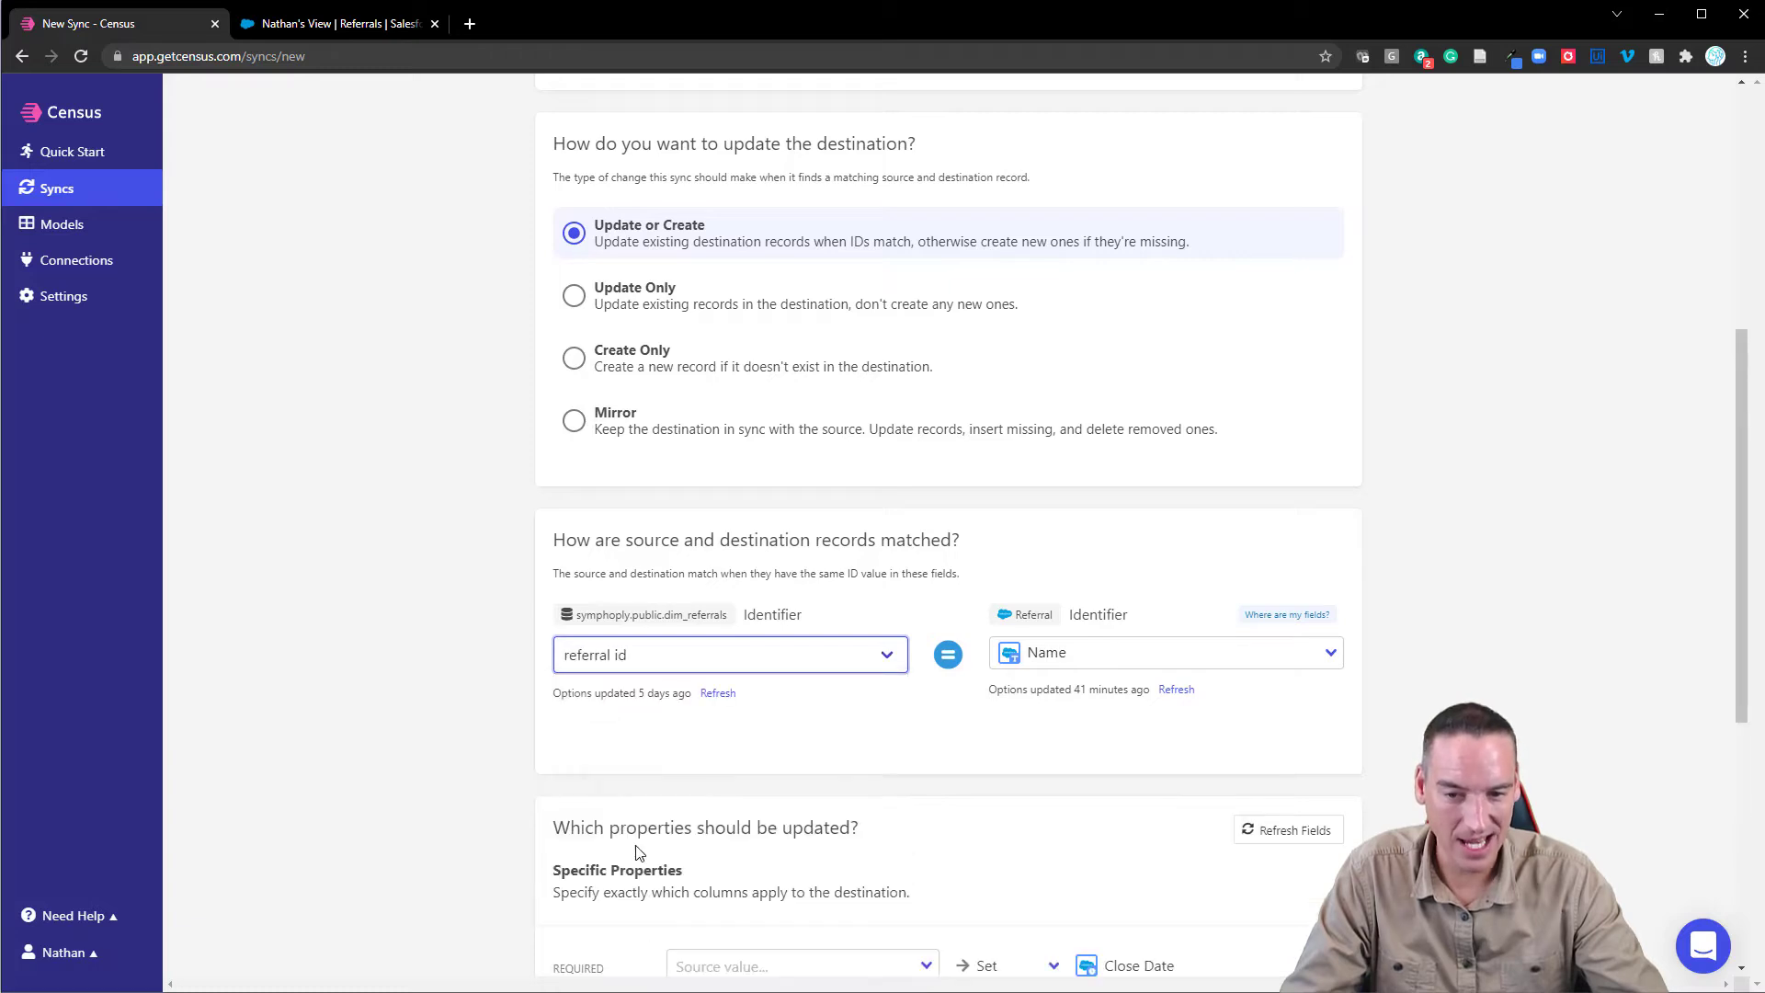
{"action": "left_click", "coordinate": [344, 26]}
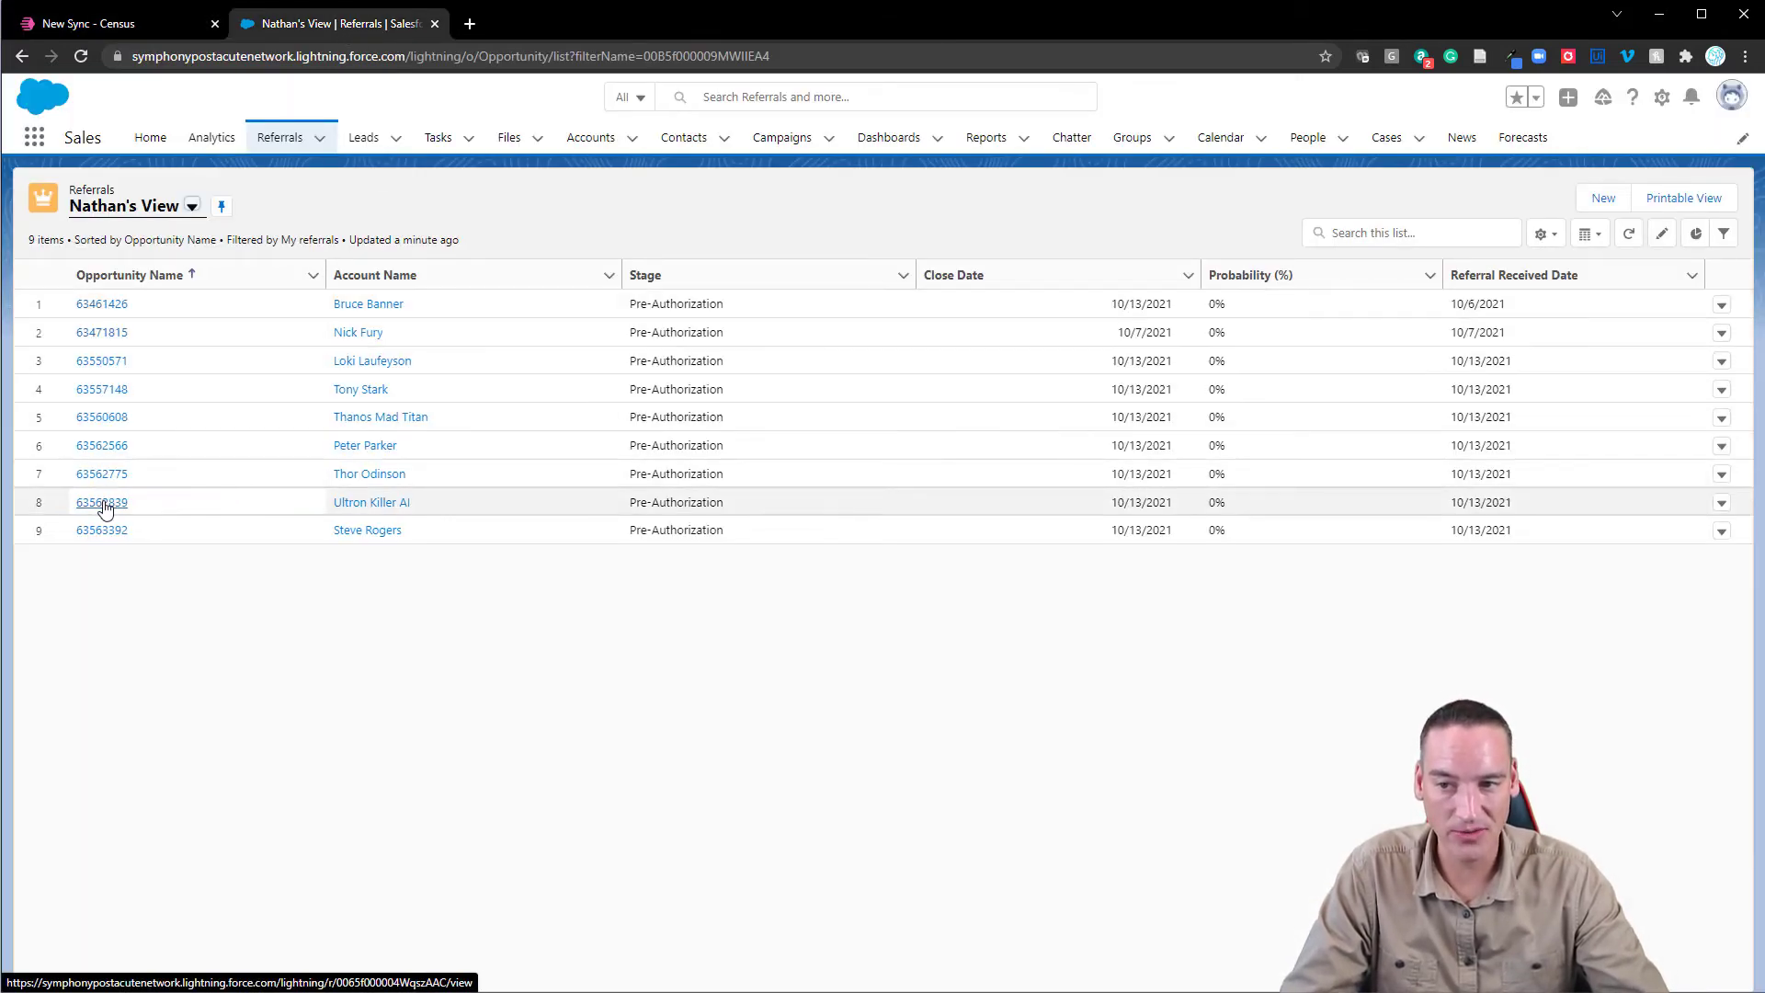
{"action": "left_click", "coordinate": [141, 26]}
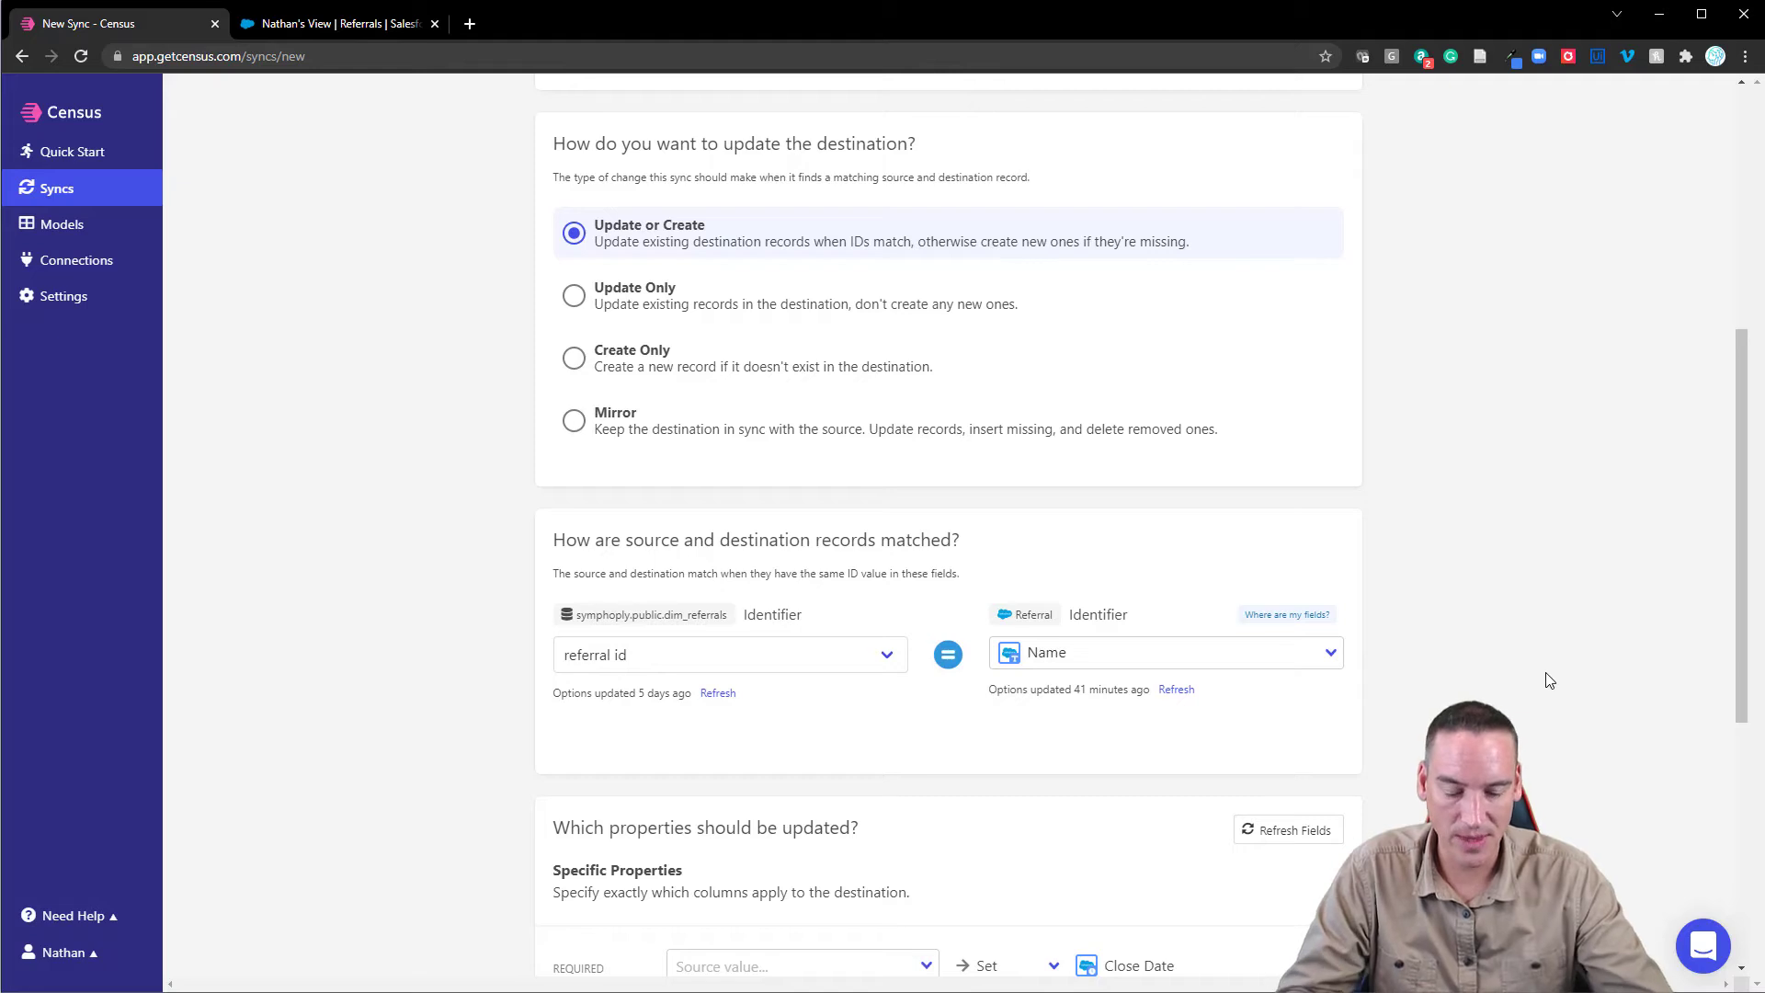
Map the source column respond by date to the required Close Date property.
{"action": "scroll", "coordinate": [1547, 679], "scroll_direction": "down", "scroll_amount": 2}
{"action": "scroll", "coordinate": [1546, 678], "scroll_direction": "down", "scroll_amount": 2}
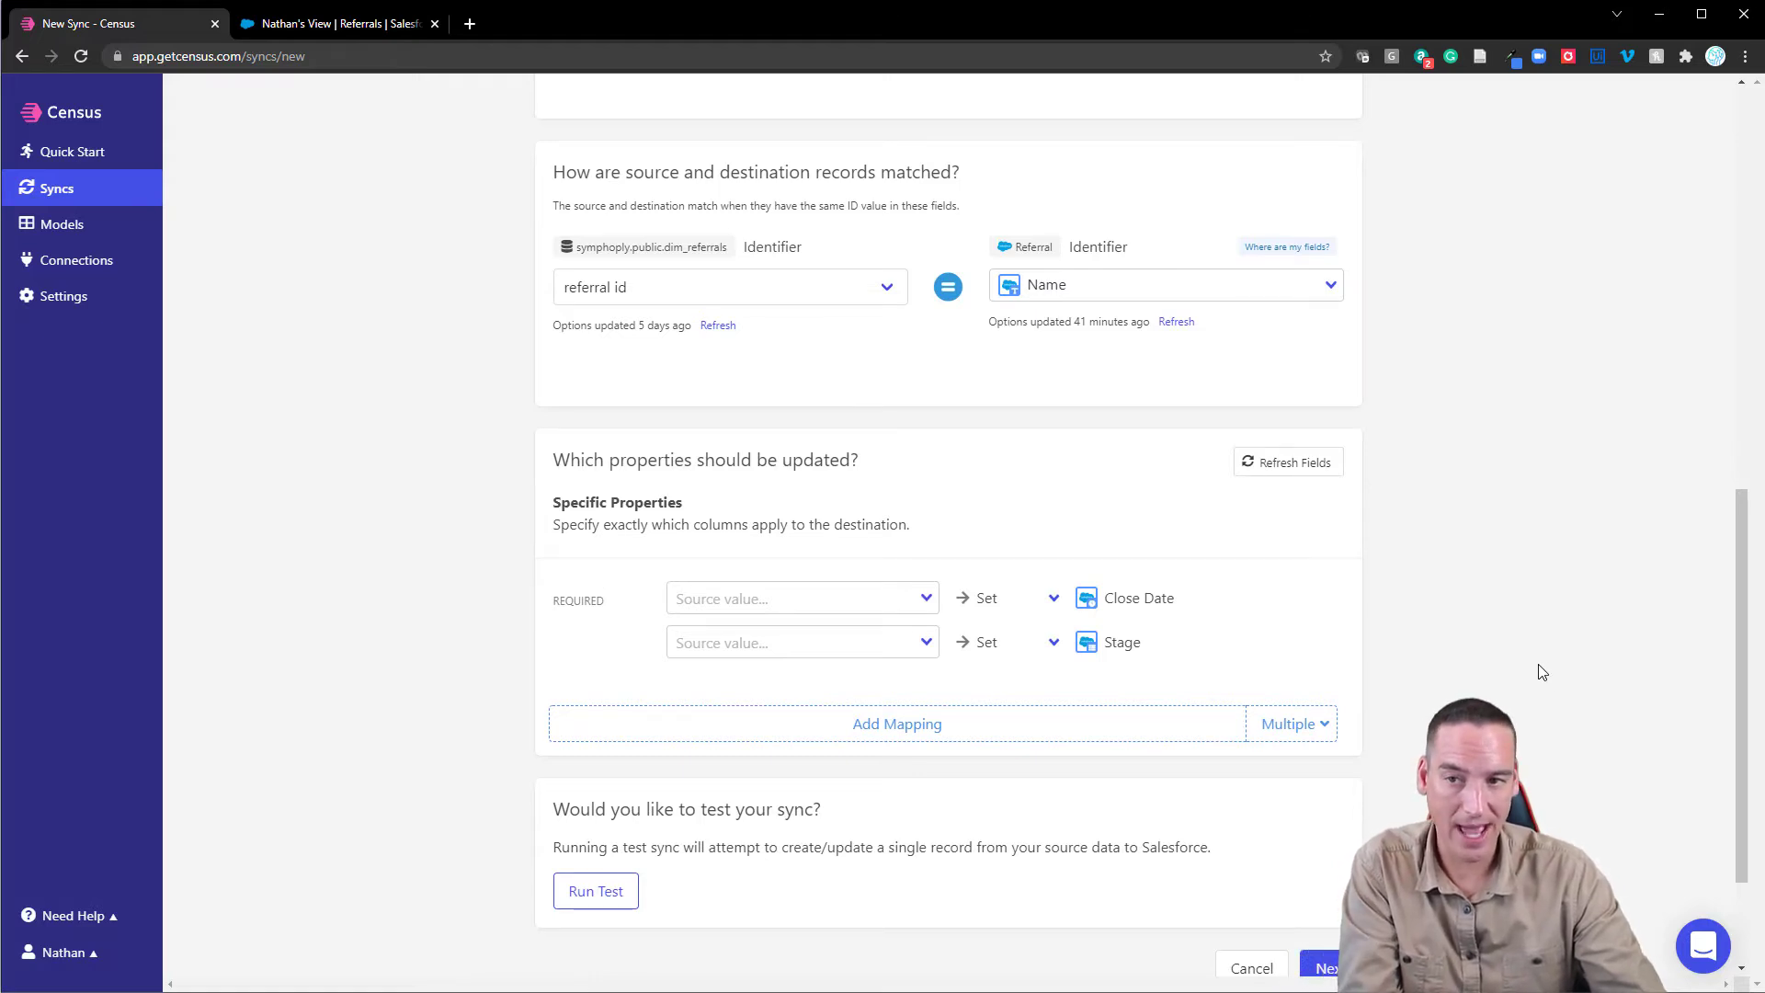
{"action": "left_click", "coordinate": [925, 597]}
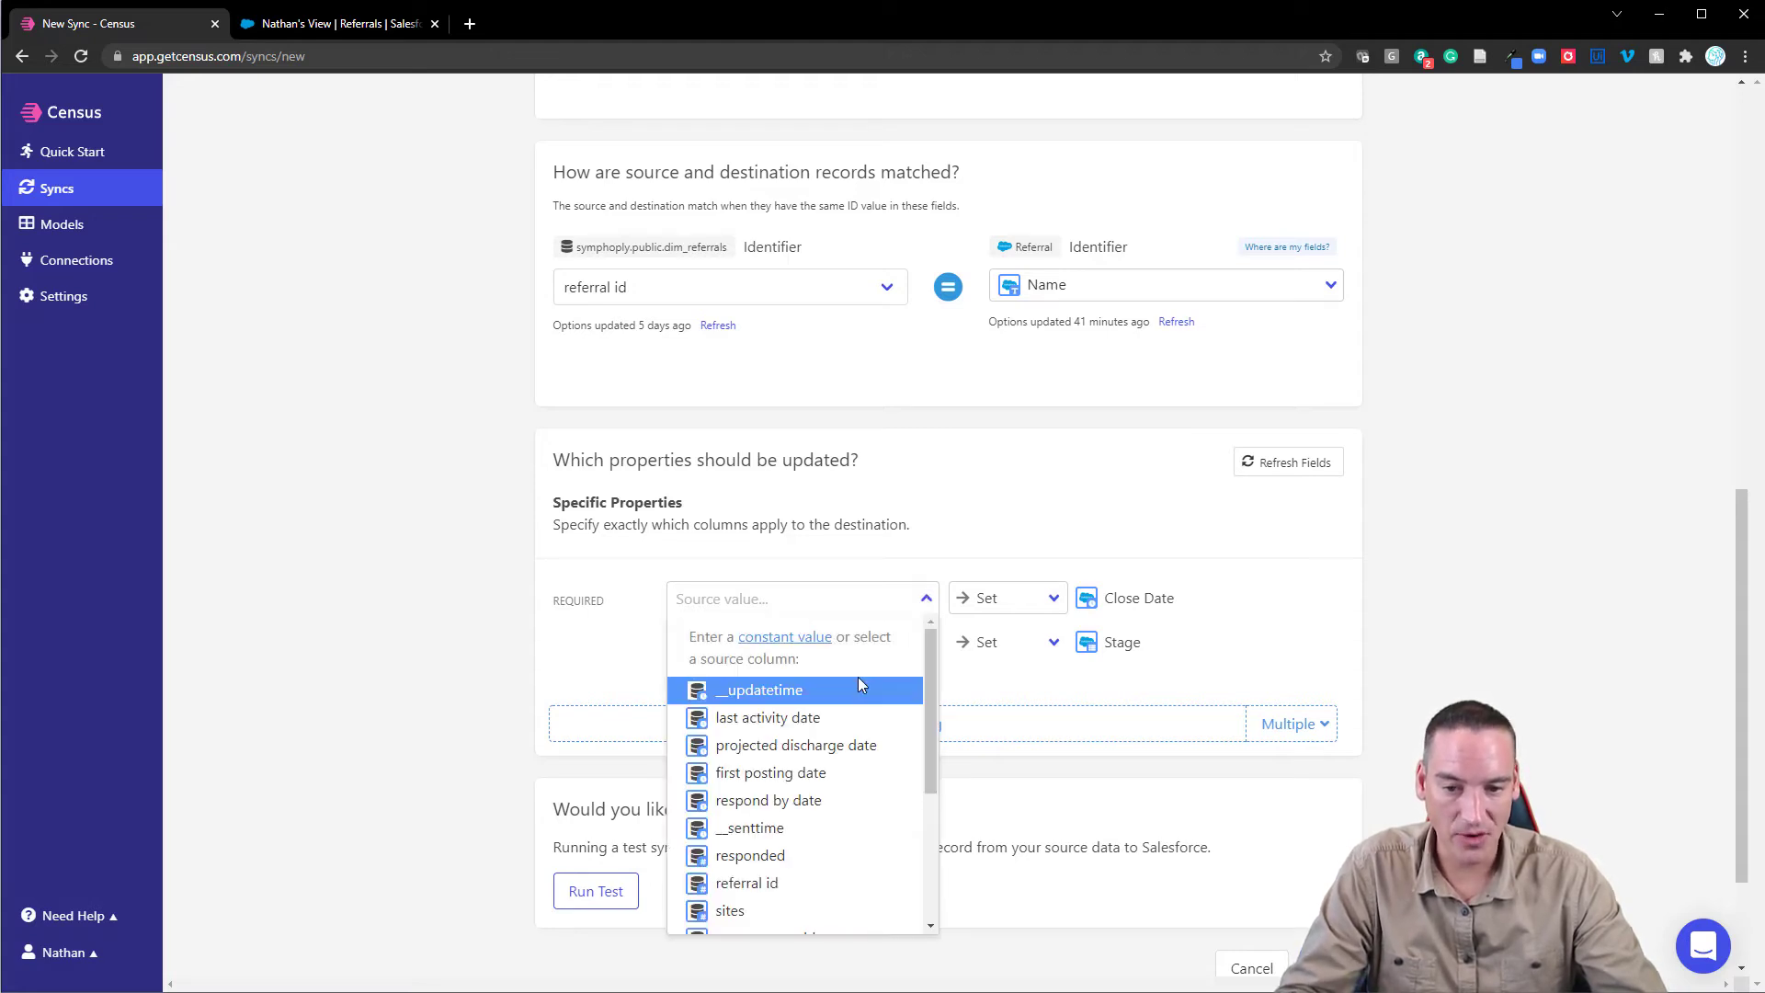
{"action": "left_click", "coordinate": [831, 809]}
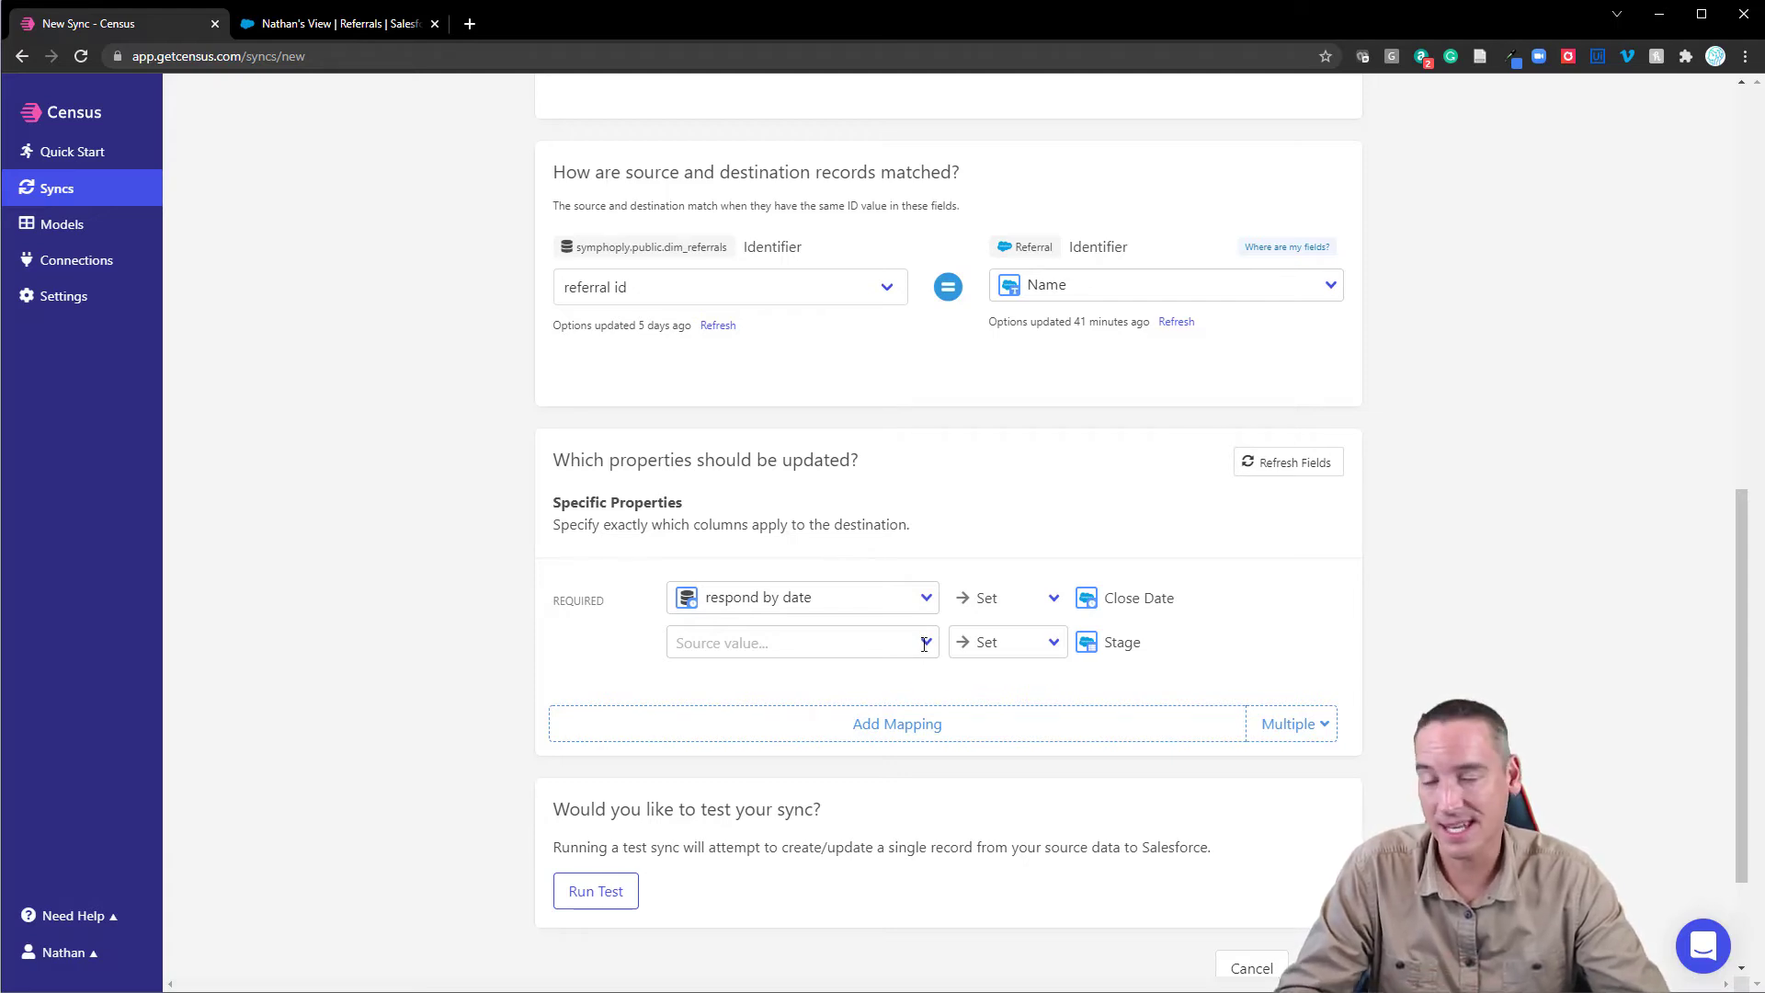
Map the constant value Pre-Authorization to the required Stage property, keeping the Text content type and the Set mapping option.
{"action": "left_click", "coordinate": [925, 643]}
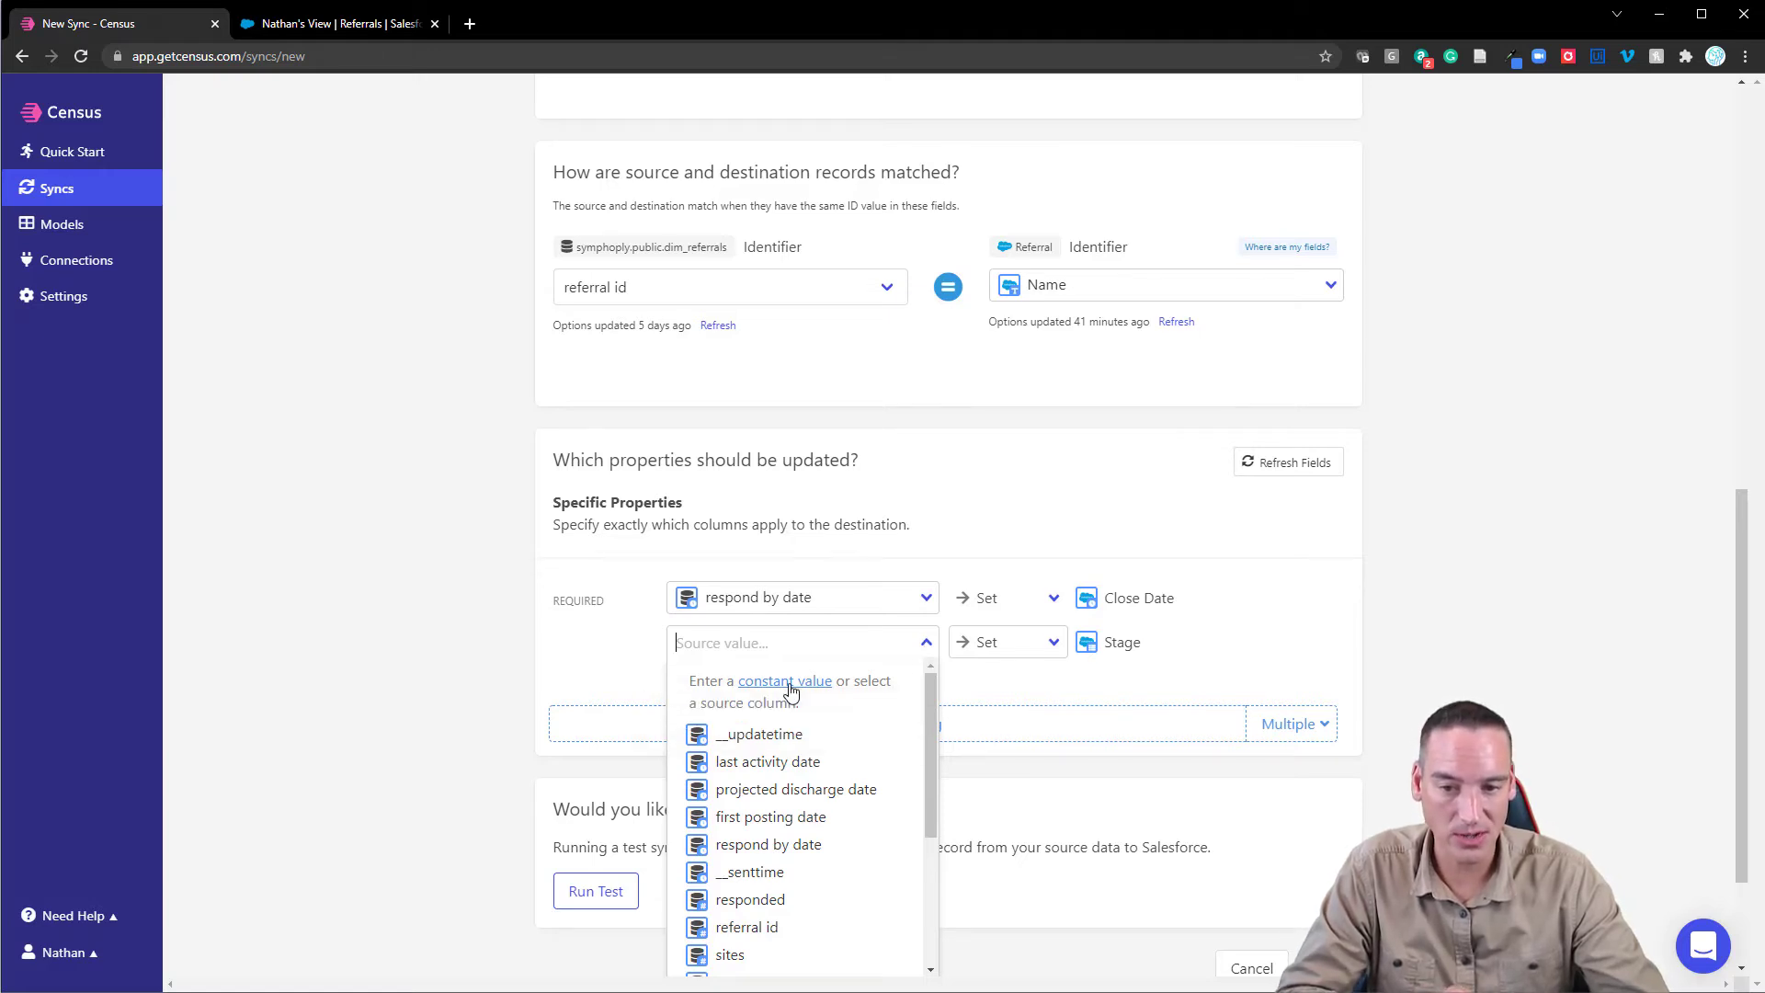
{"action": "type", "text": "Pre"}
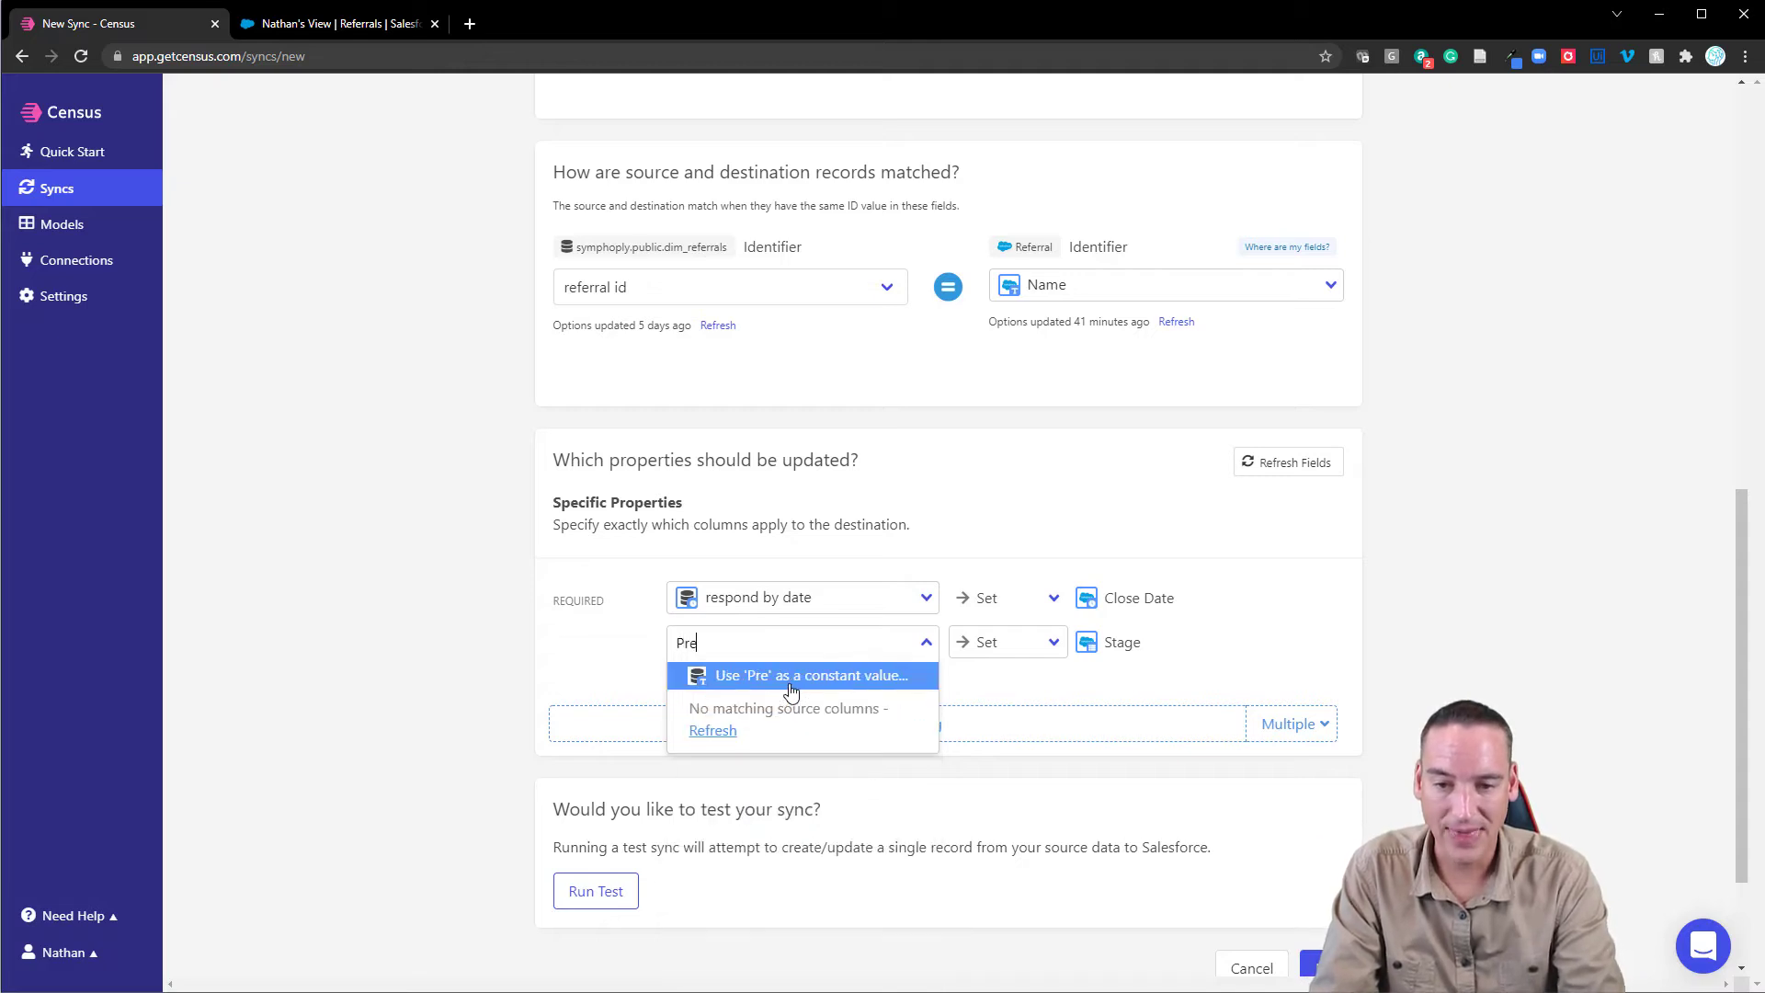
{"action": "type", "text": "-A"}
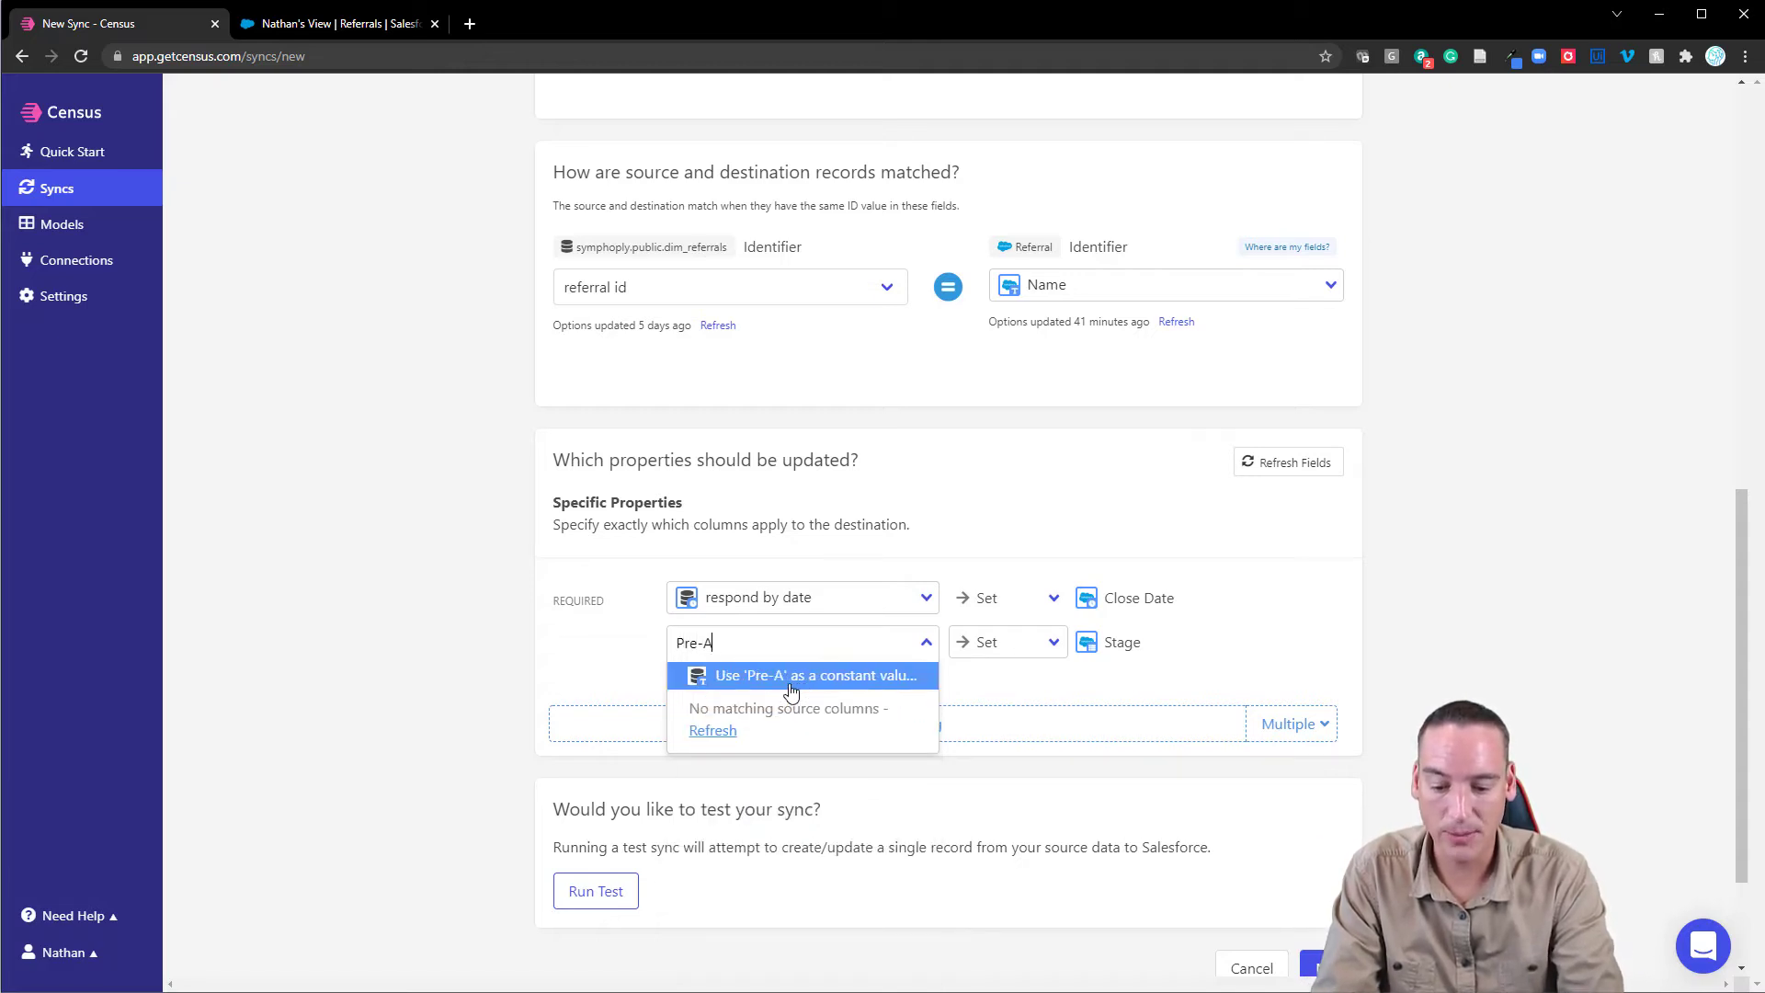
{"action": "type", "text": "uthori"}
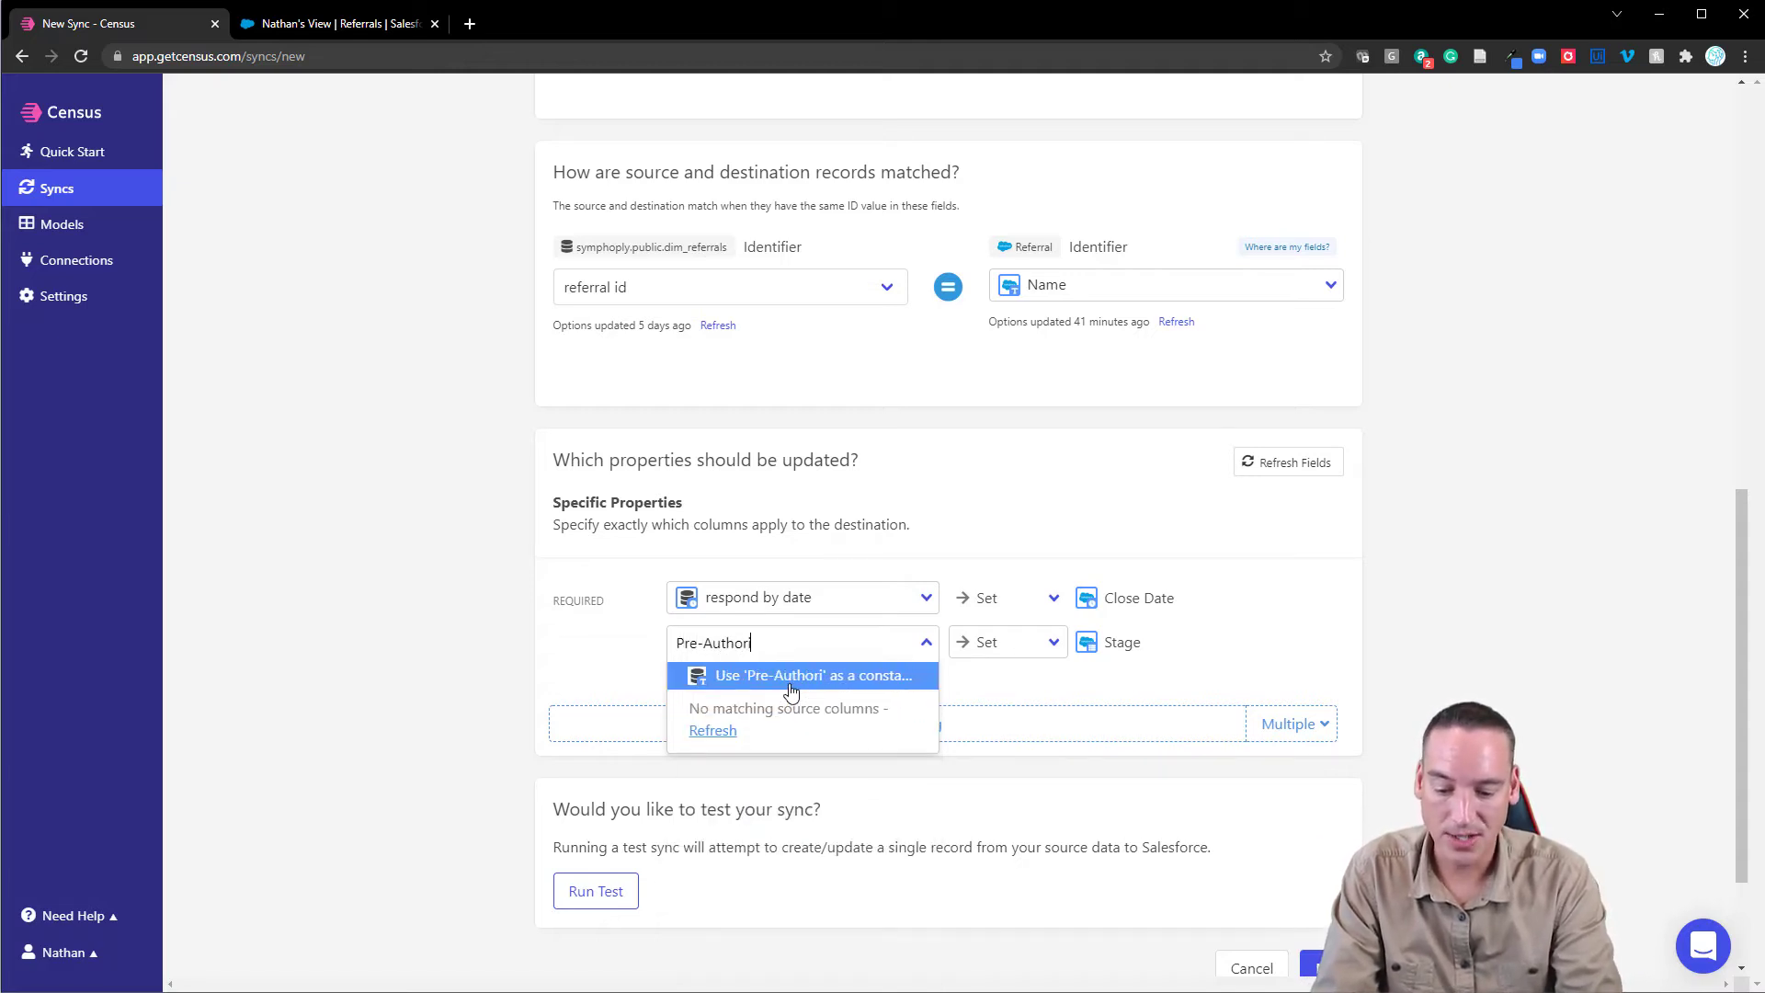
{"action": "type", "text": "zation"}
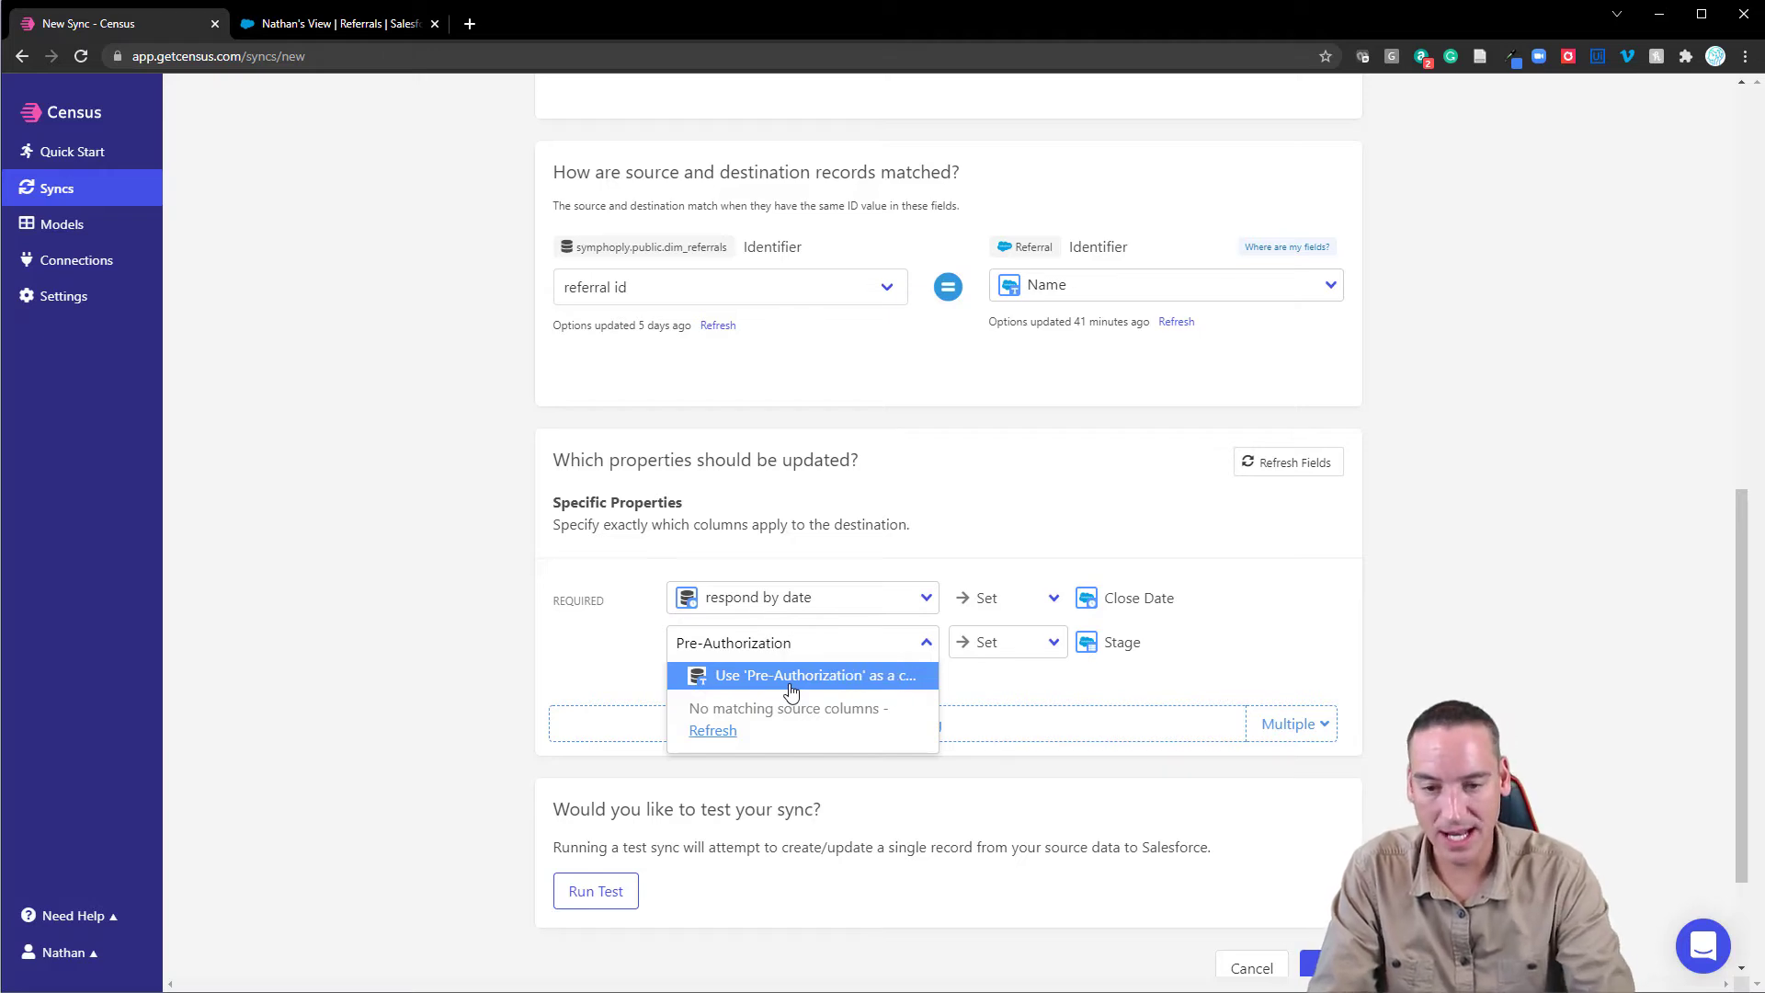
{"action": "left_click", "coordinate": [792, 678]}
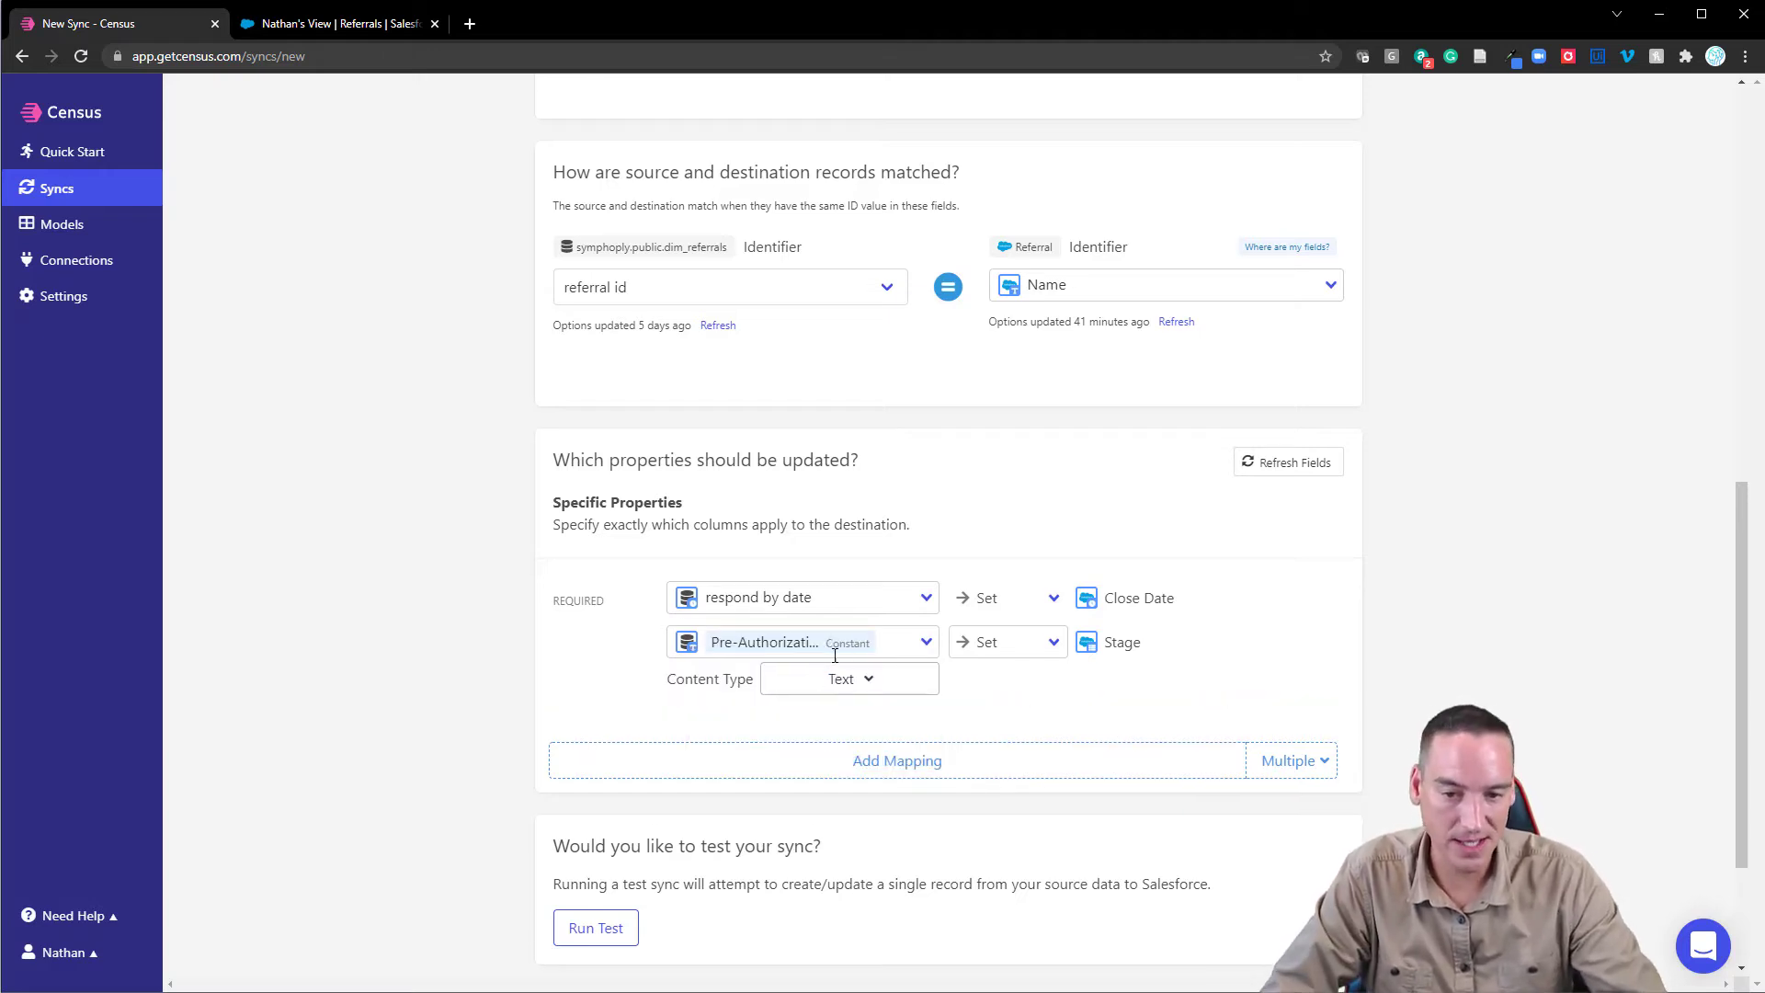
{"action": "left_click", "coordinate": [852, 680]}
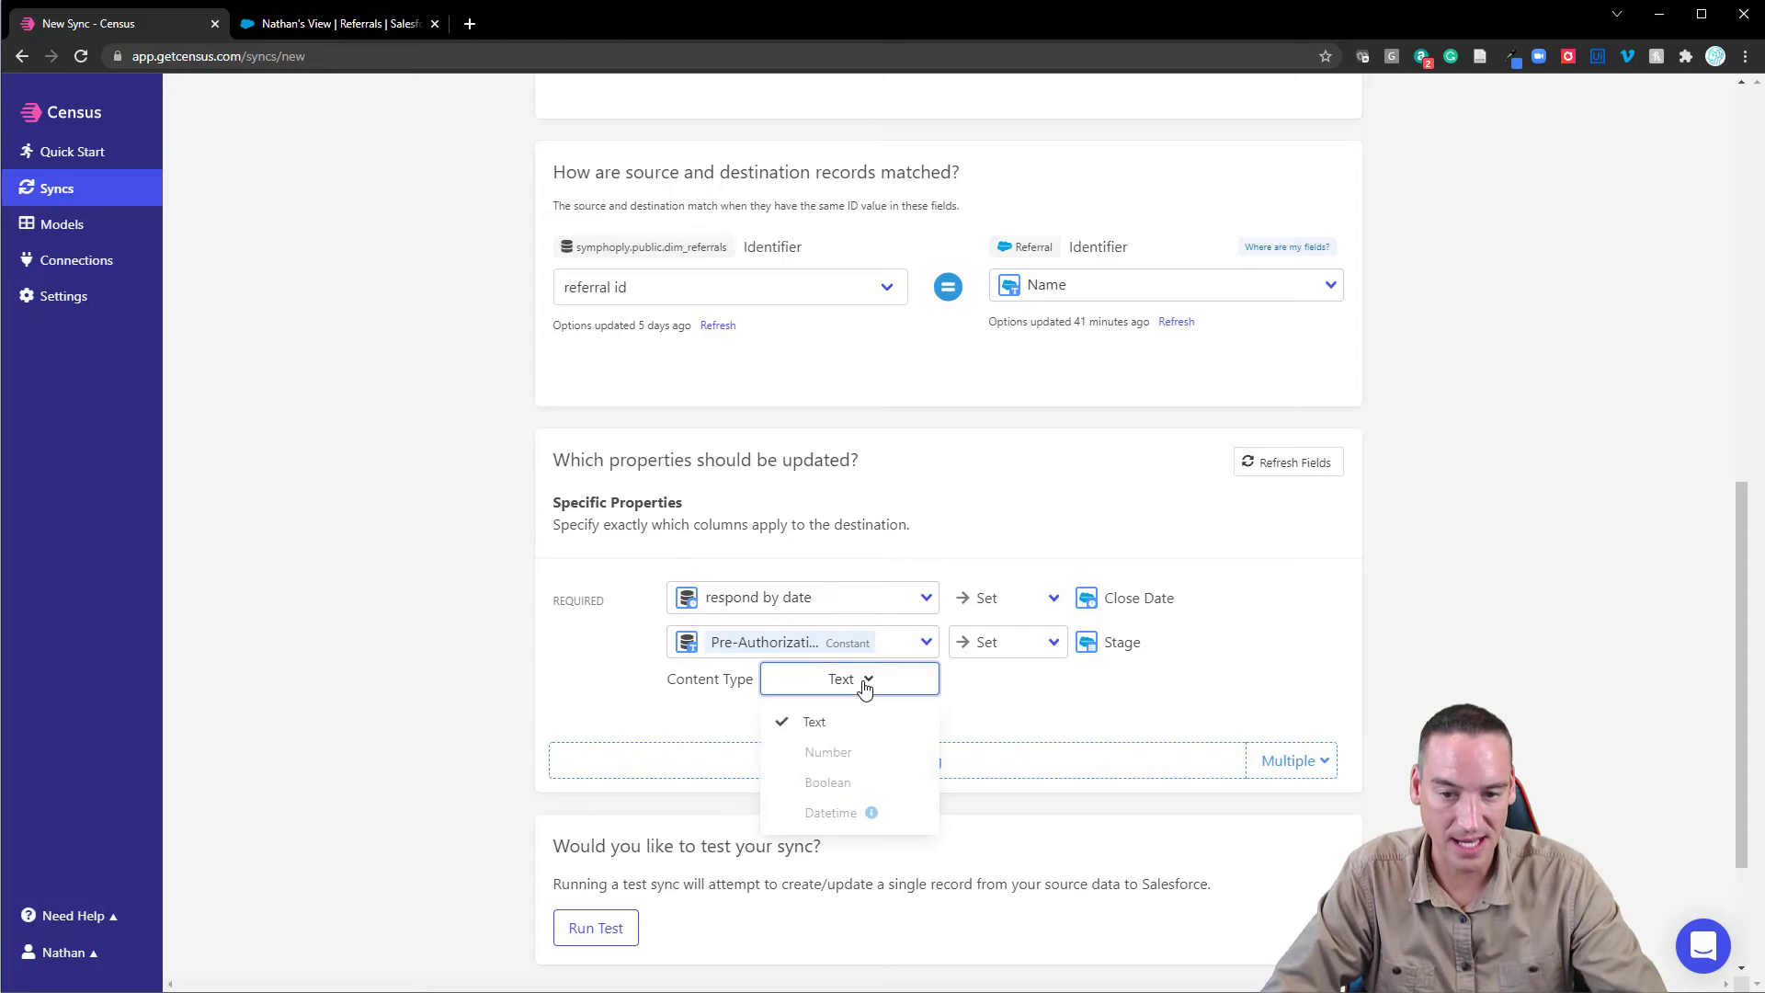
{"action": "left_click", "coordinate": [1076, 693]}
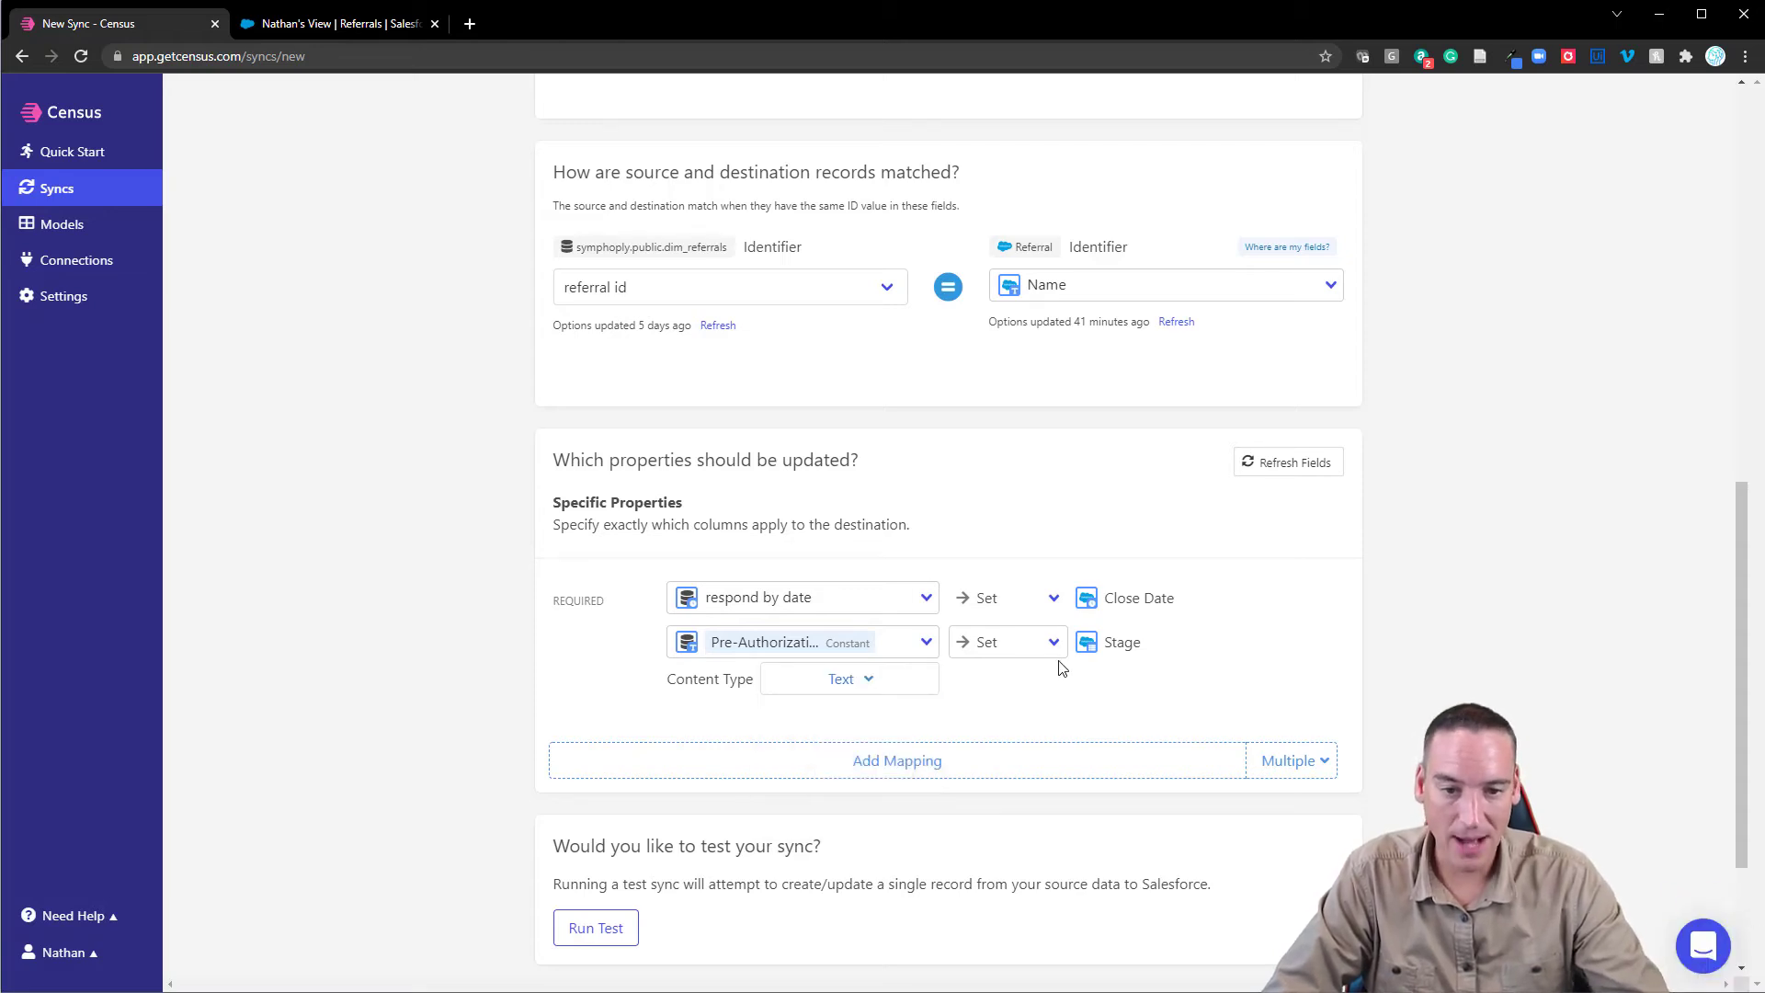
{"action": "left_click", "coordinate": [1053, 654]}
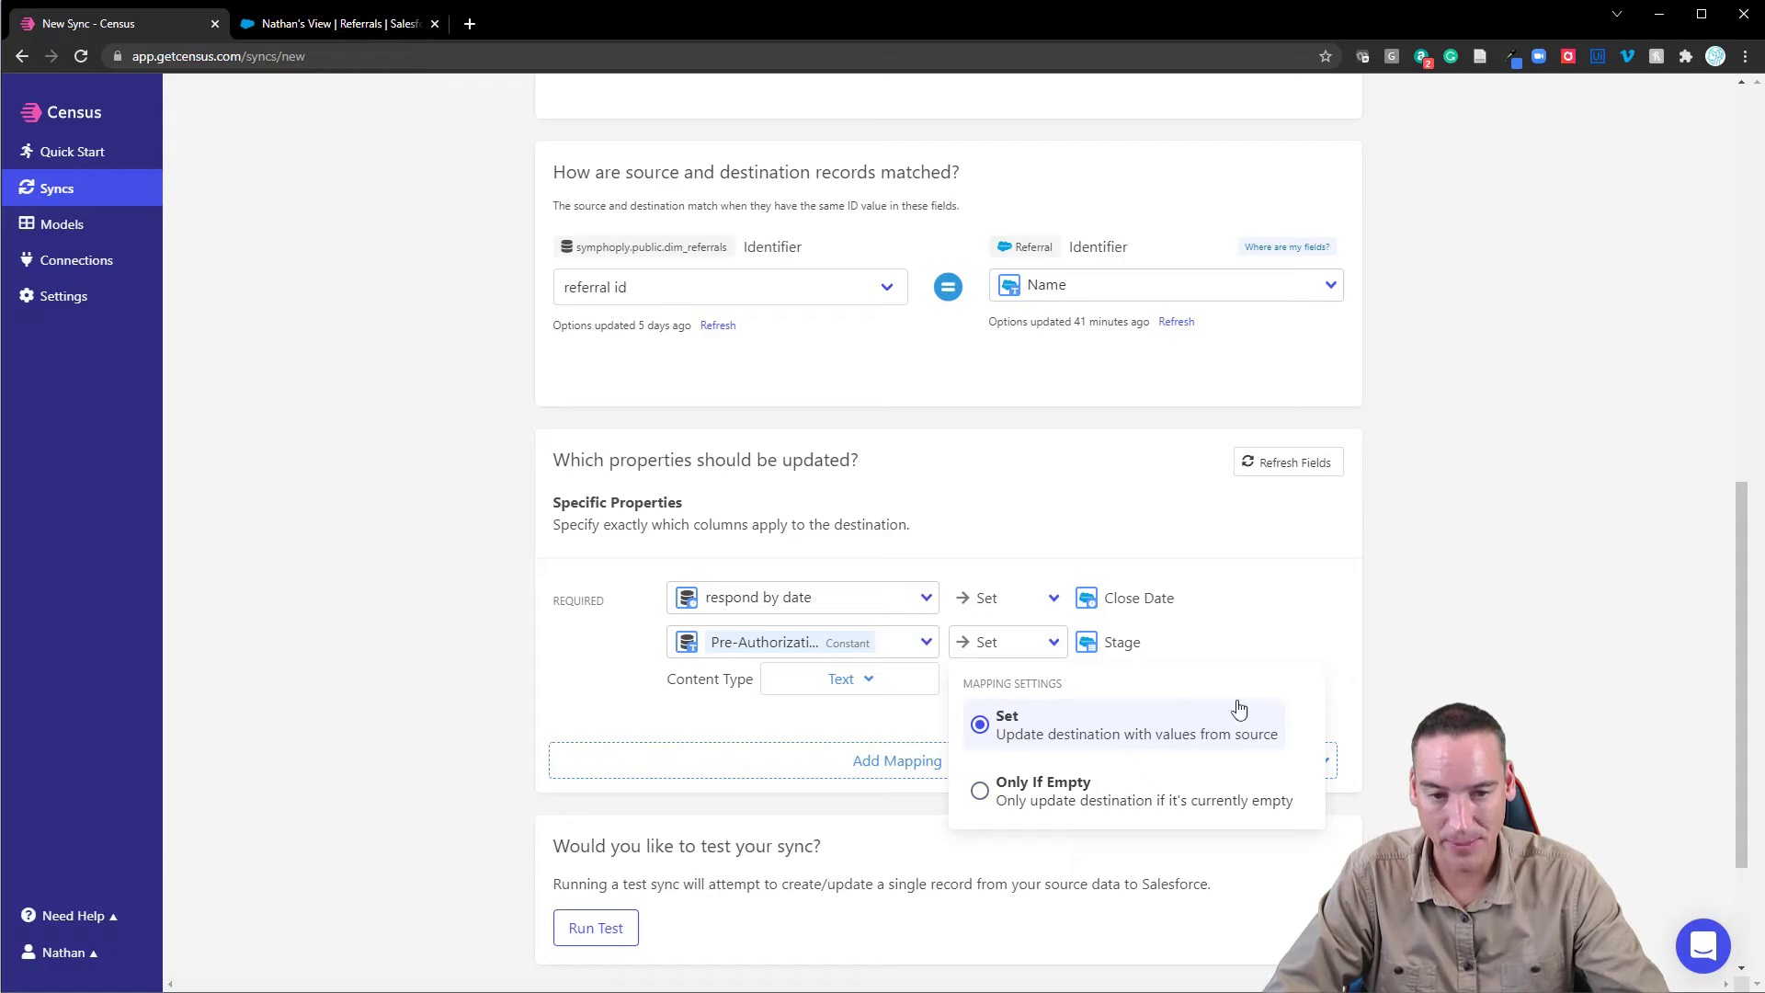
{"action": "left_click", "coordinate": [1352, 641]}
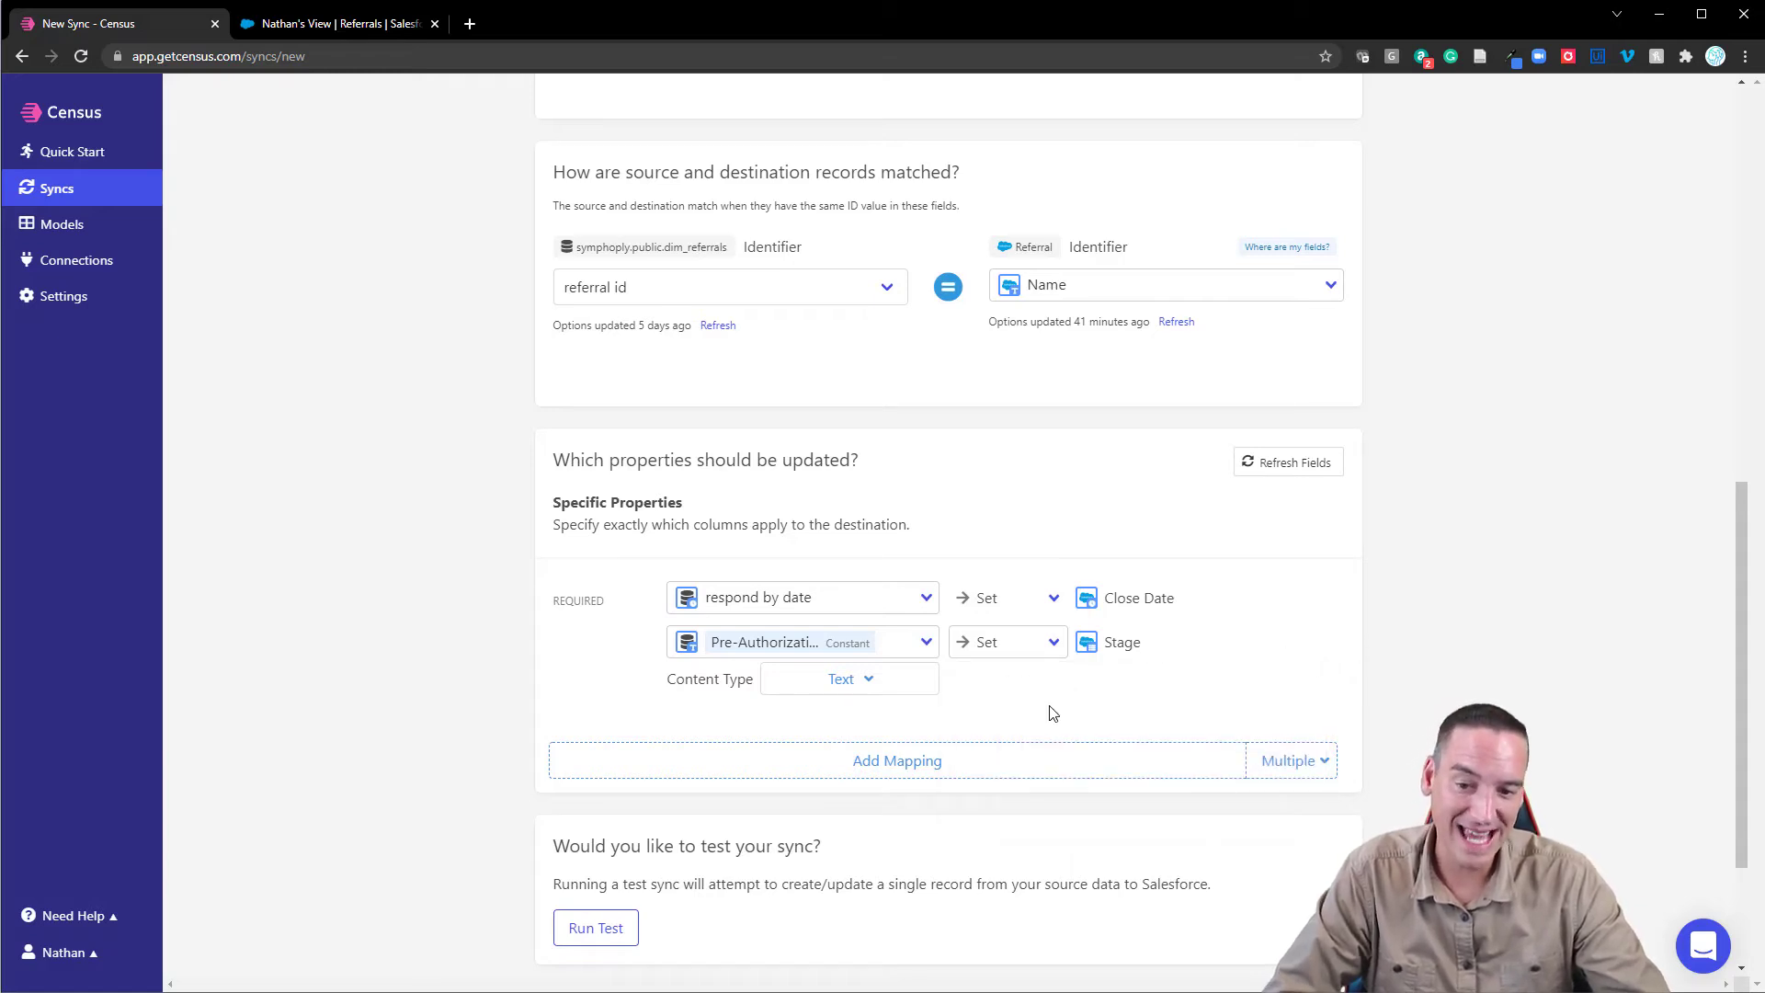
Review the new sync's configuration, then discard the unsaved sync and return to the syncs list.
{"action": "scroll", "coordinate": [1043, 713], "scroll_direction": "down", "scroll_amount": 1}
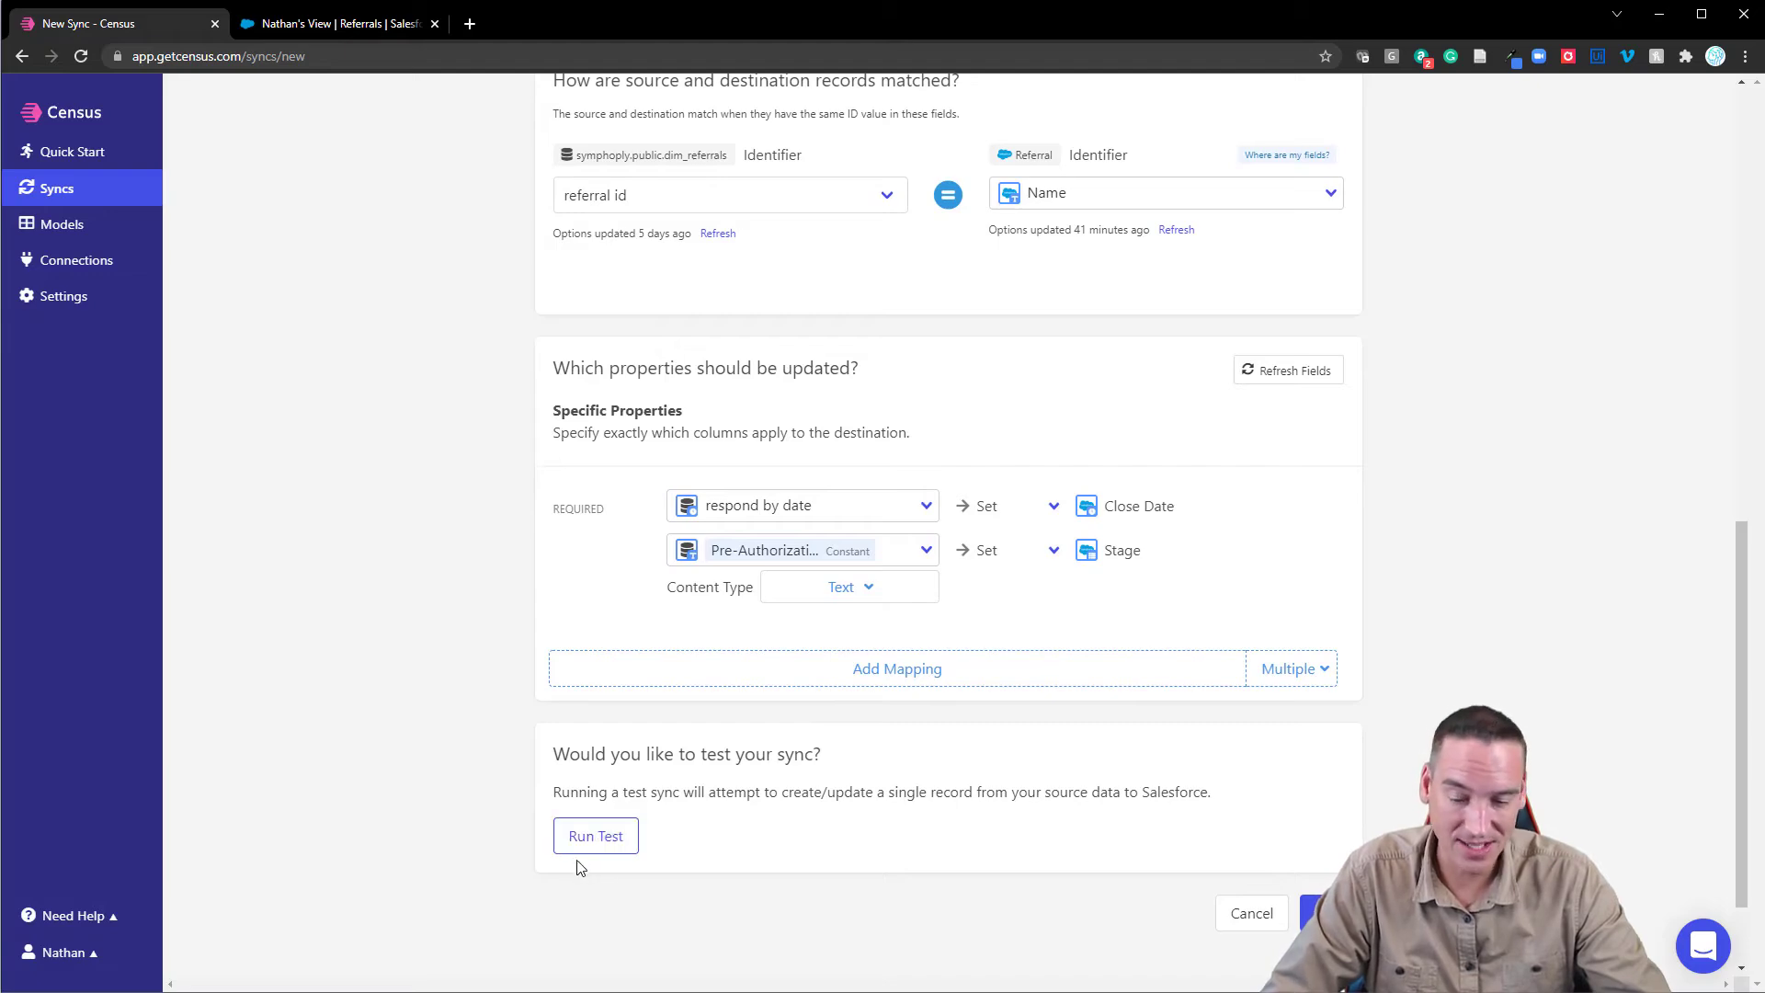
{"action": "scroll", "coordinate": [800, 838], "scroll_direction": "up", "scroll_amount": 10}
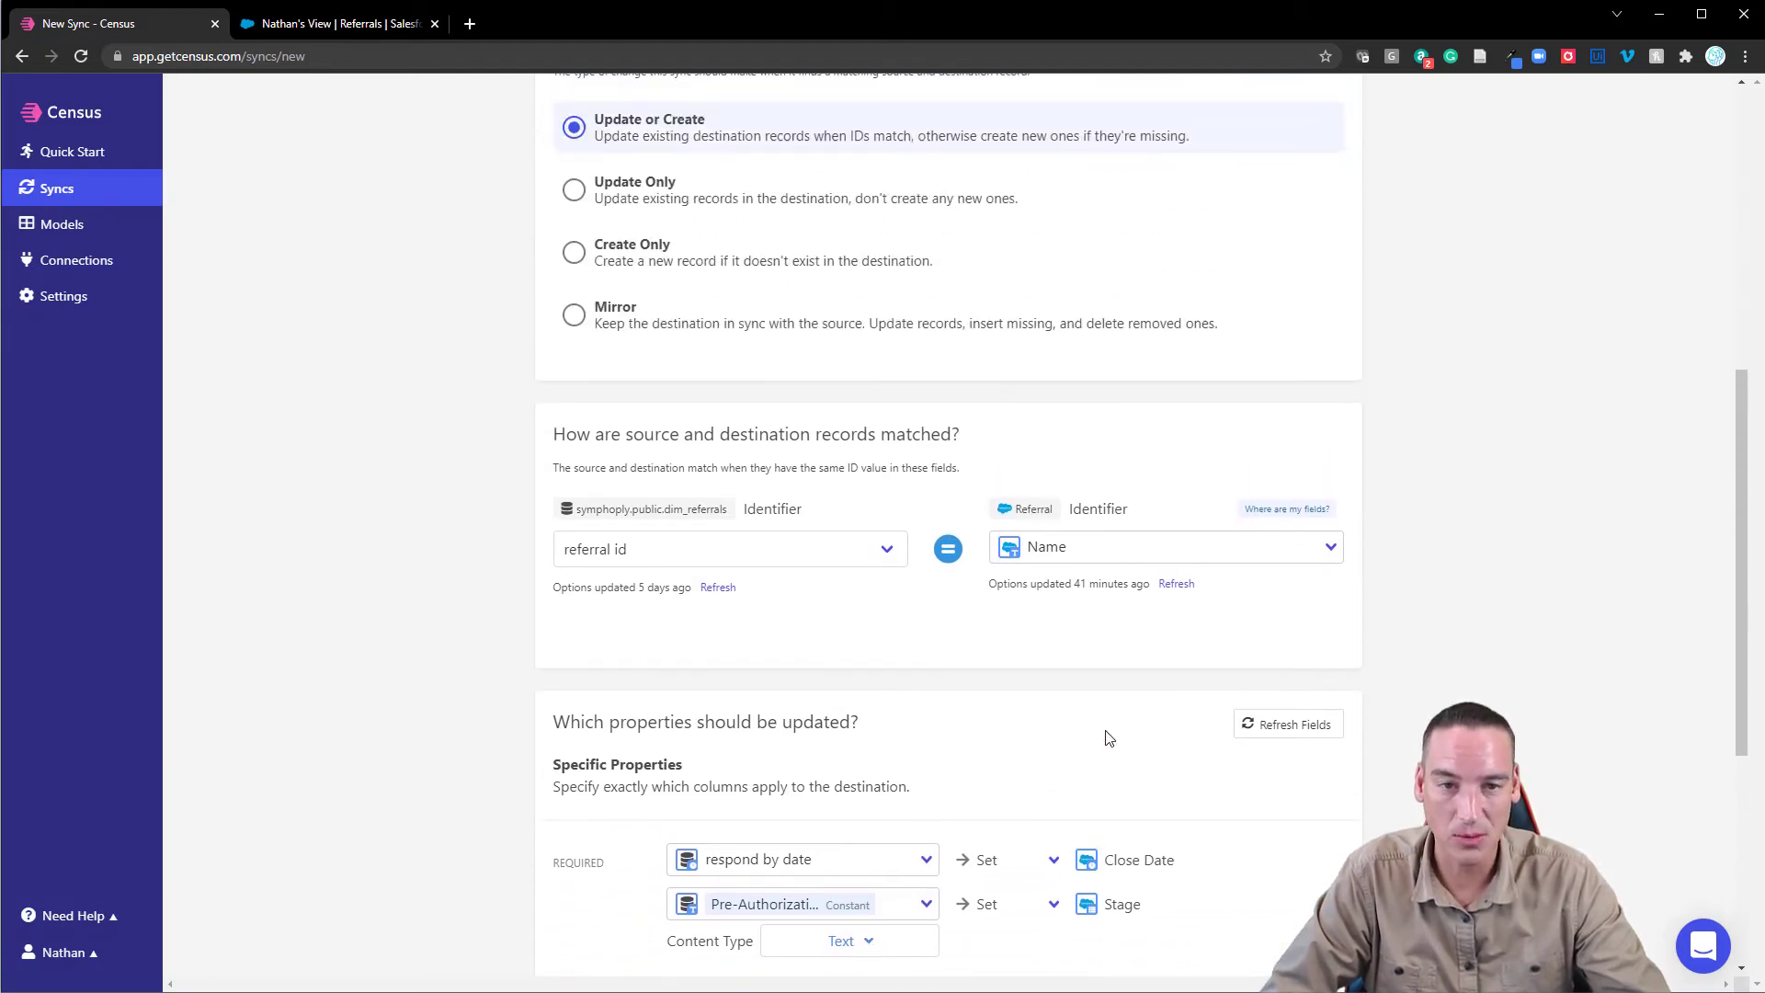
{"action": "scroll", "coordinate": [1402, 386], "scroll_direction": "up", "scroll_amount": 1}
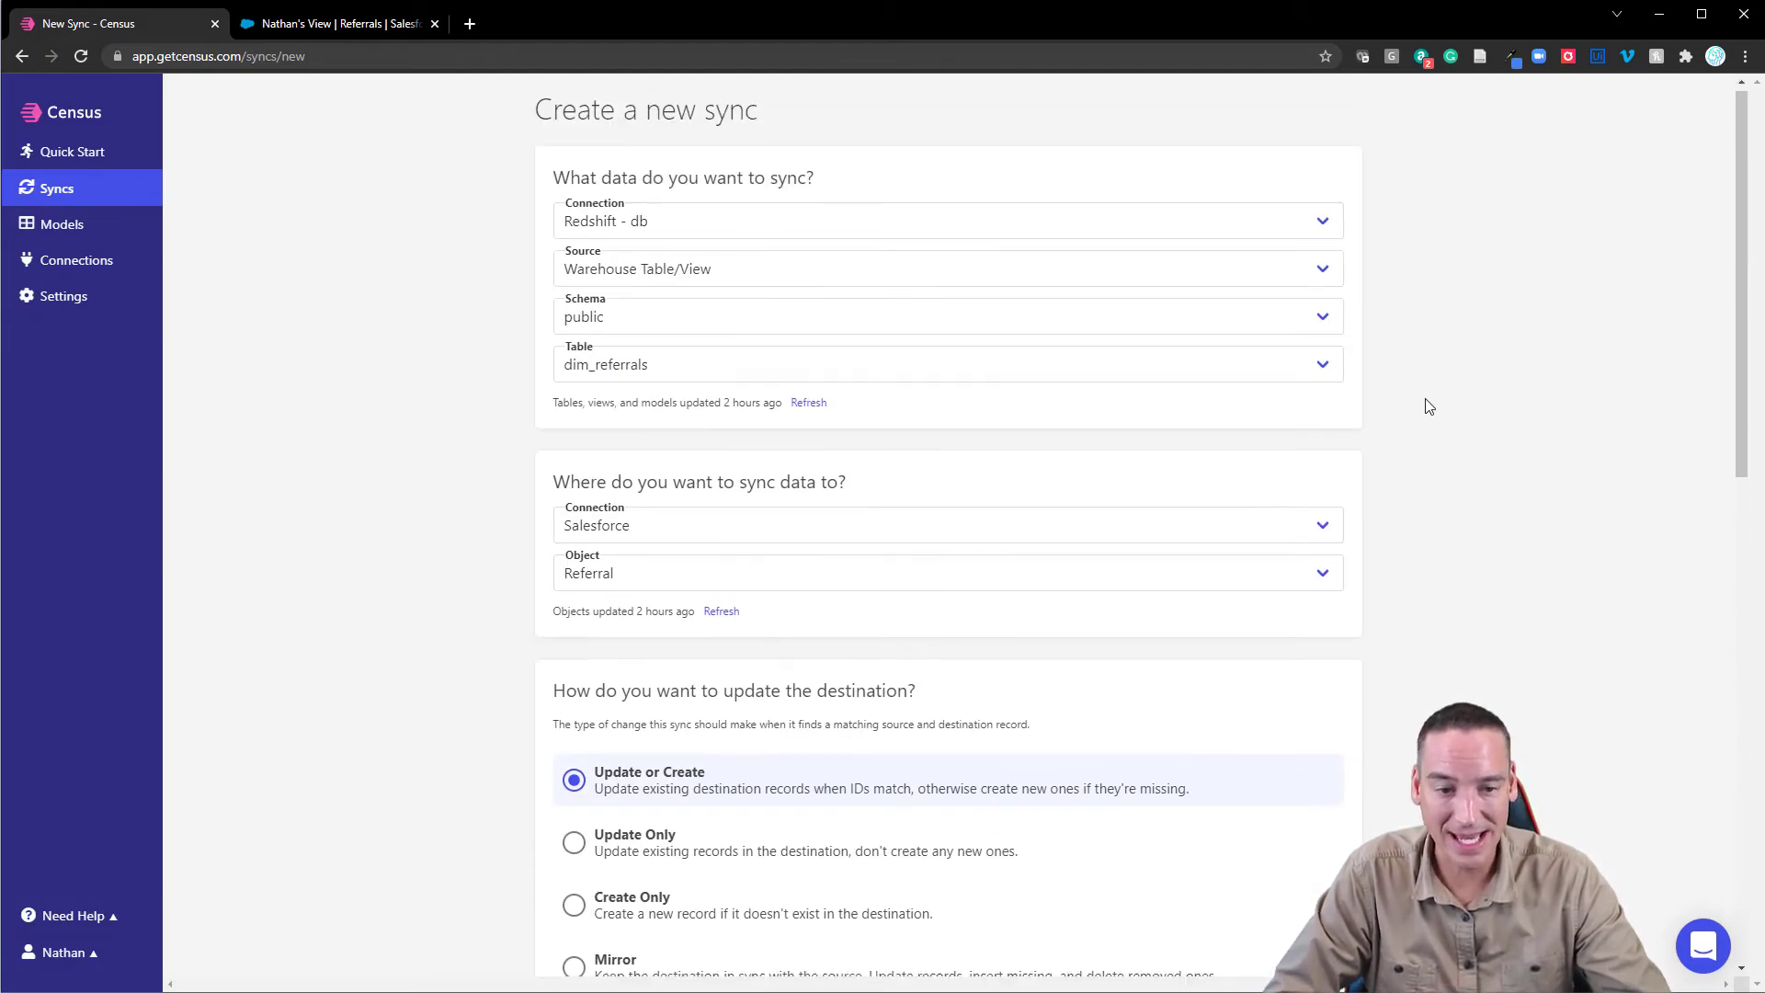
{"action": "scroll", "coordinate": [1425, 464], "scroll_direction": "down", "scroll_amount": 10}
{"action": "left_click", "coordinate": [1248, 805]}
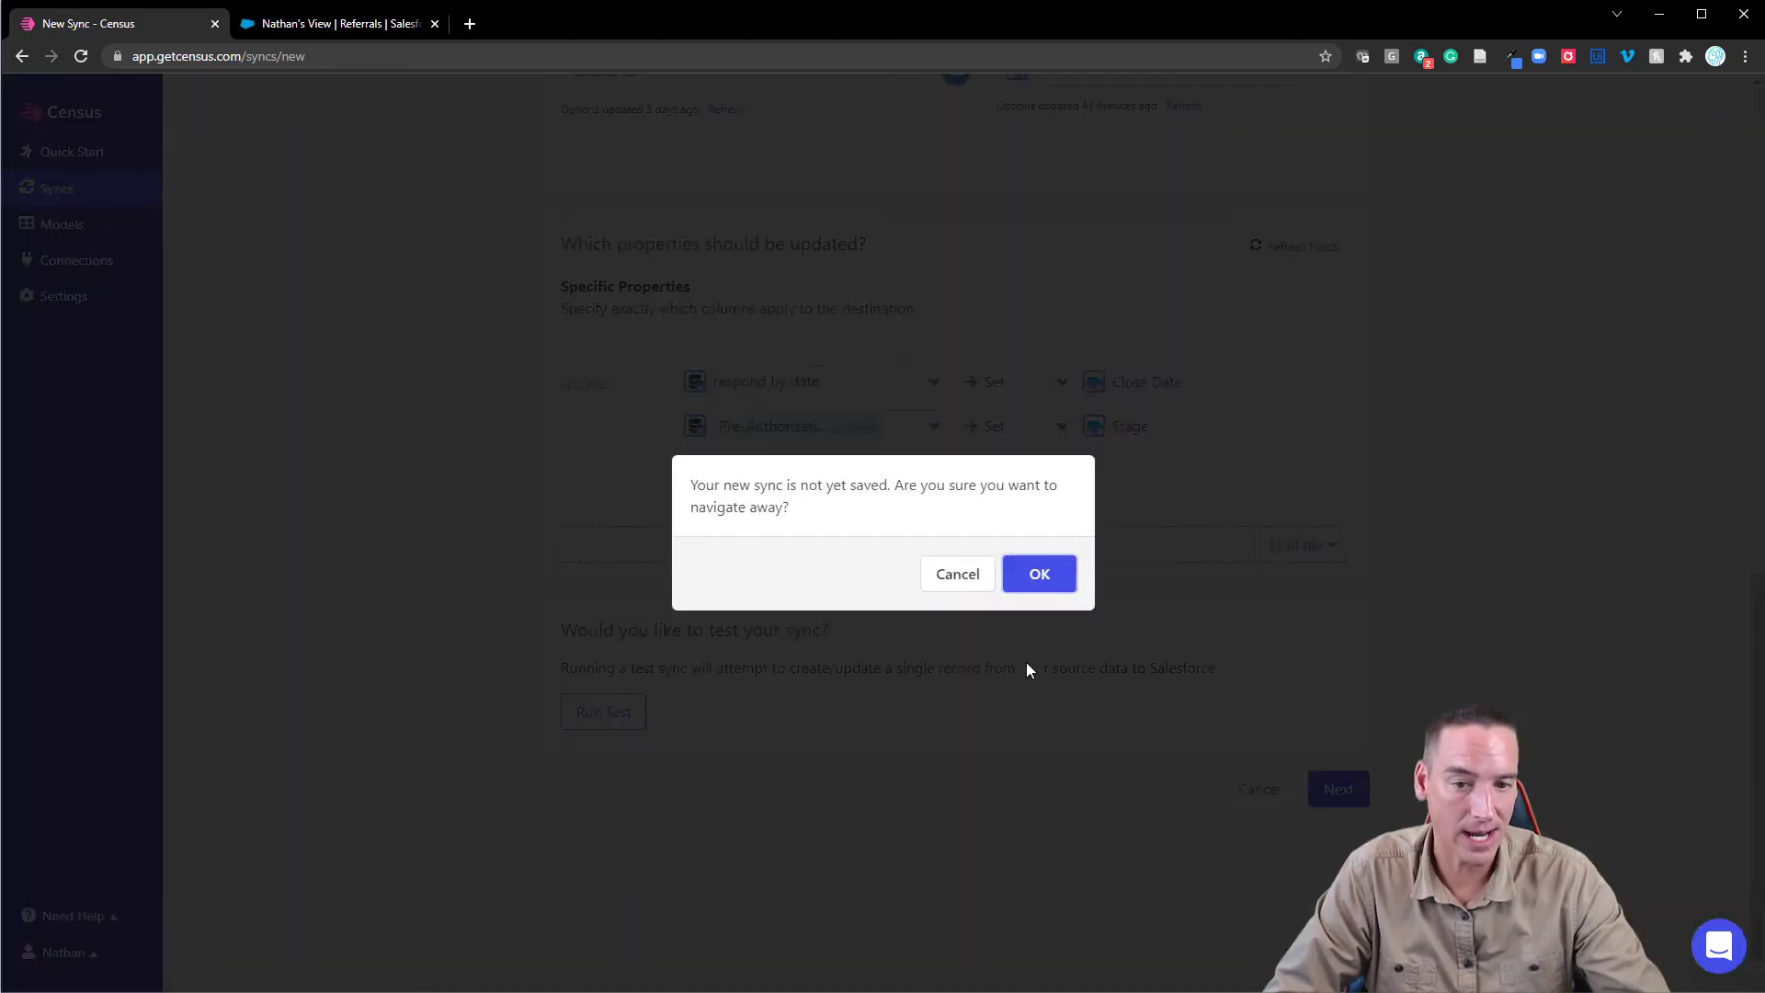
{"action": "left_click", "coordinate": [1037, 579]}
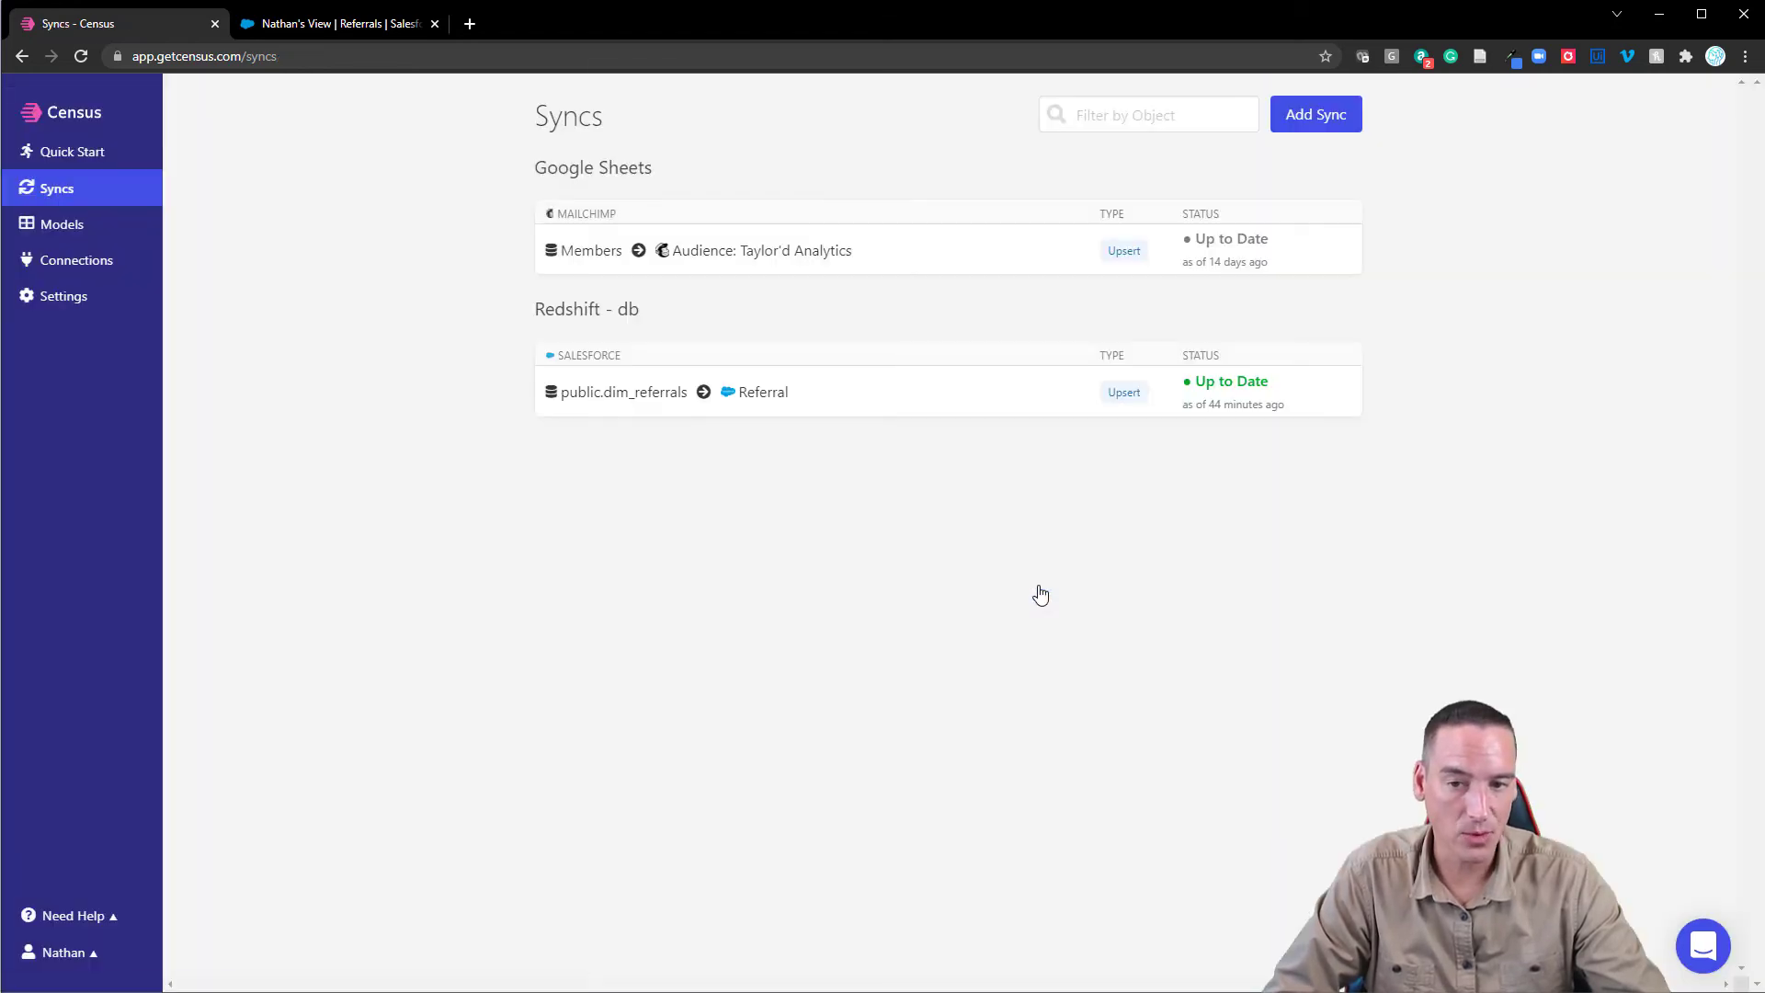
Open the existing public.dim_referrals to Referral sync and review its configuration and editable field mappings, leaving them unedited and returning to the overview.
{"action": "left_click", "coordinate": [657, 402]}
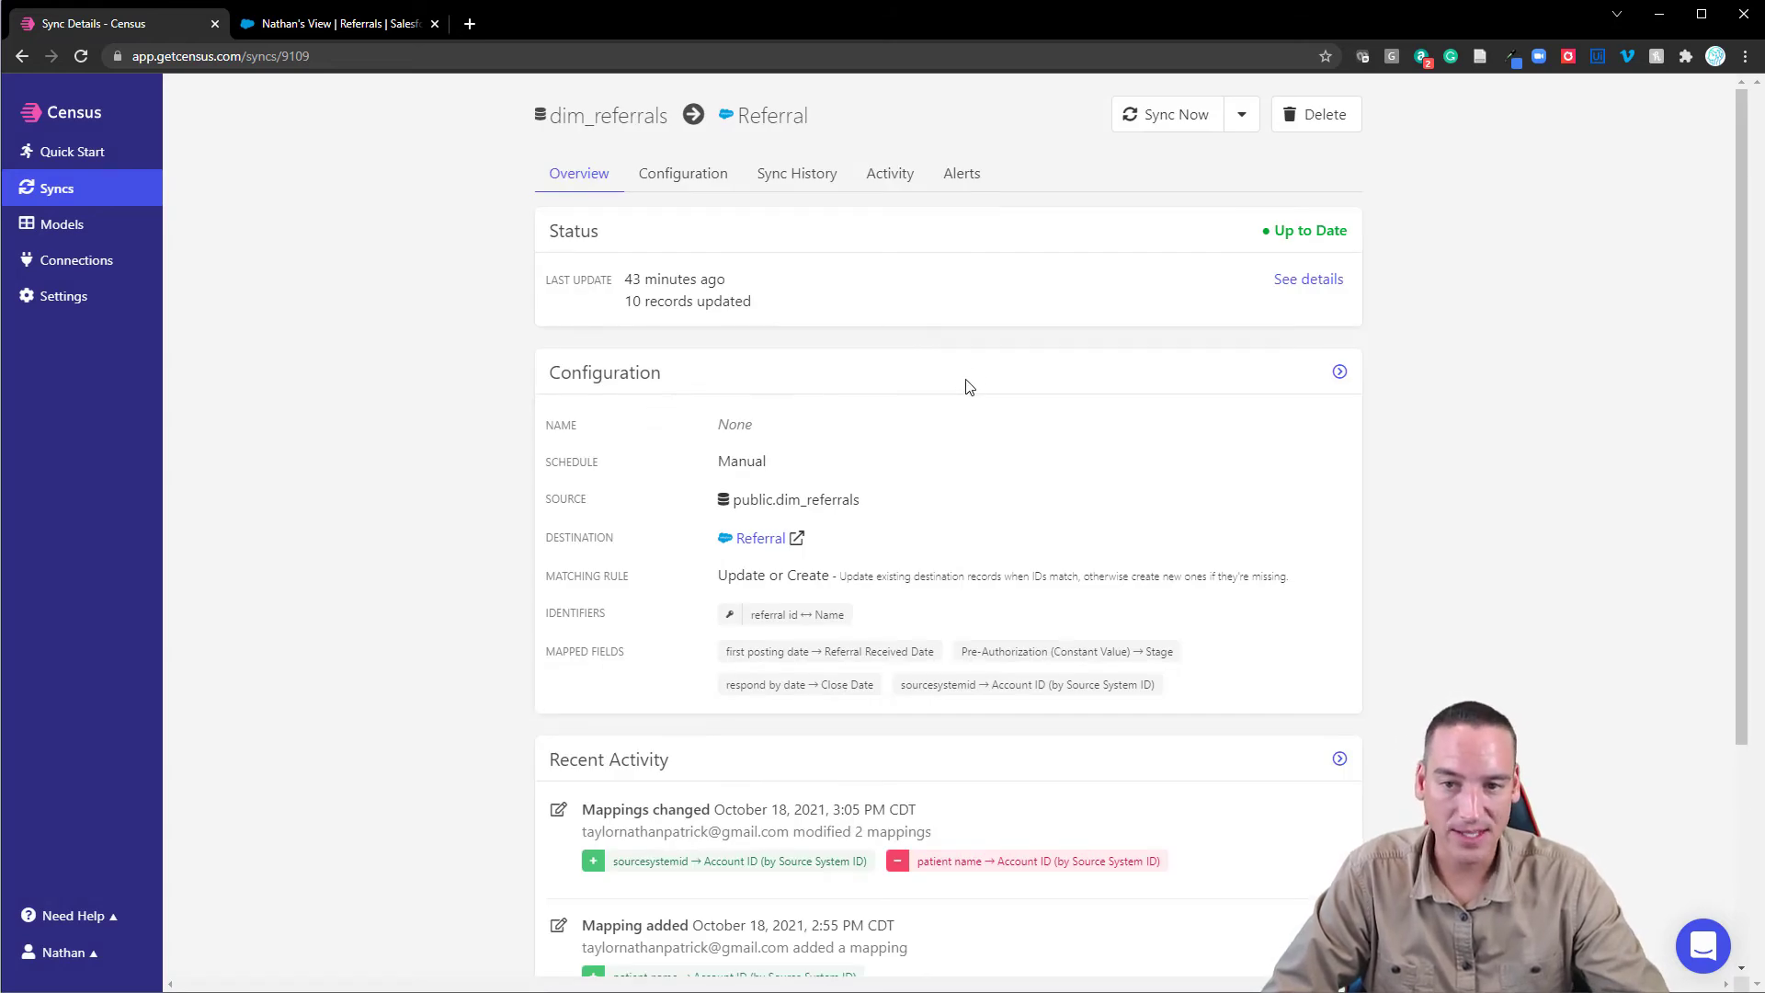
{"action": "scroll", "coordinate": [1005, 390], "scroll_direction": "down", "scroll_amount": 1}
{"action": "scroll", "coordinate": [1005, 390], "scroll_direction": "up", "scroll_amount": 1}
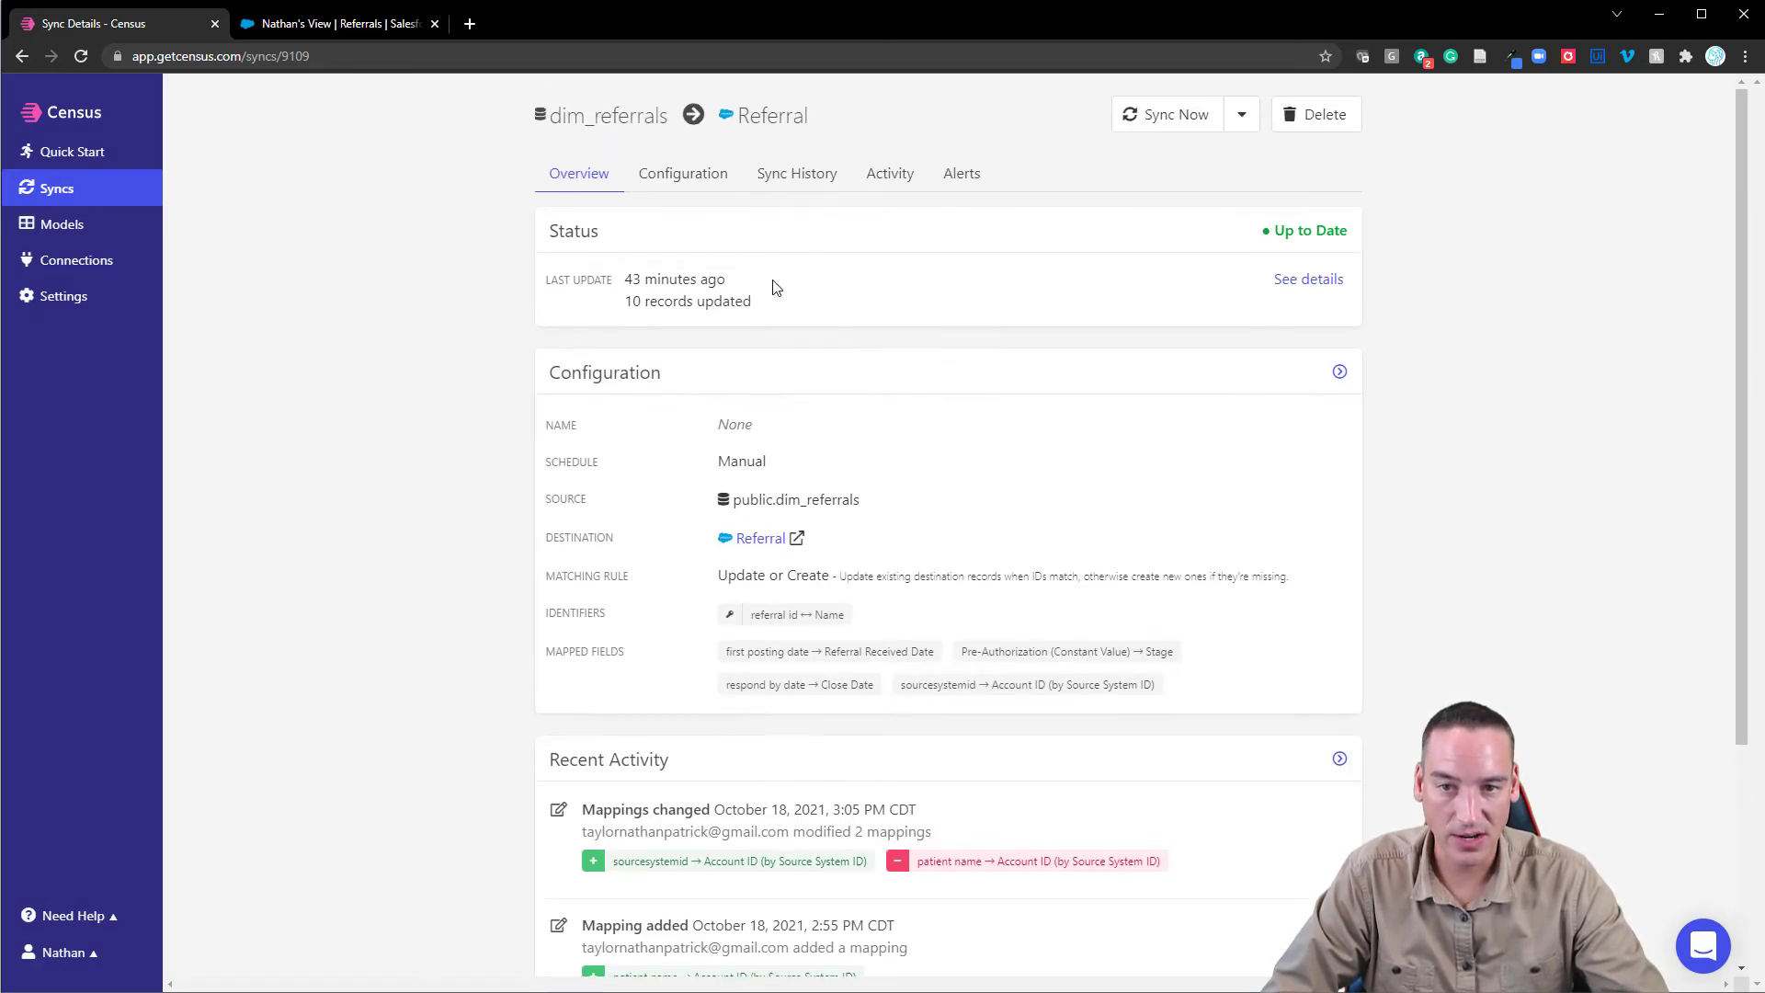
{"action": "left_click", "coordinate": [685, 176]}
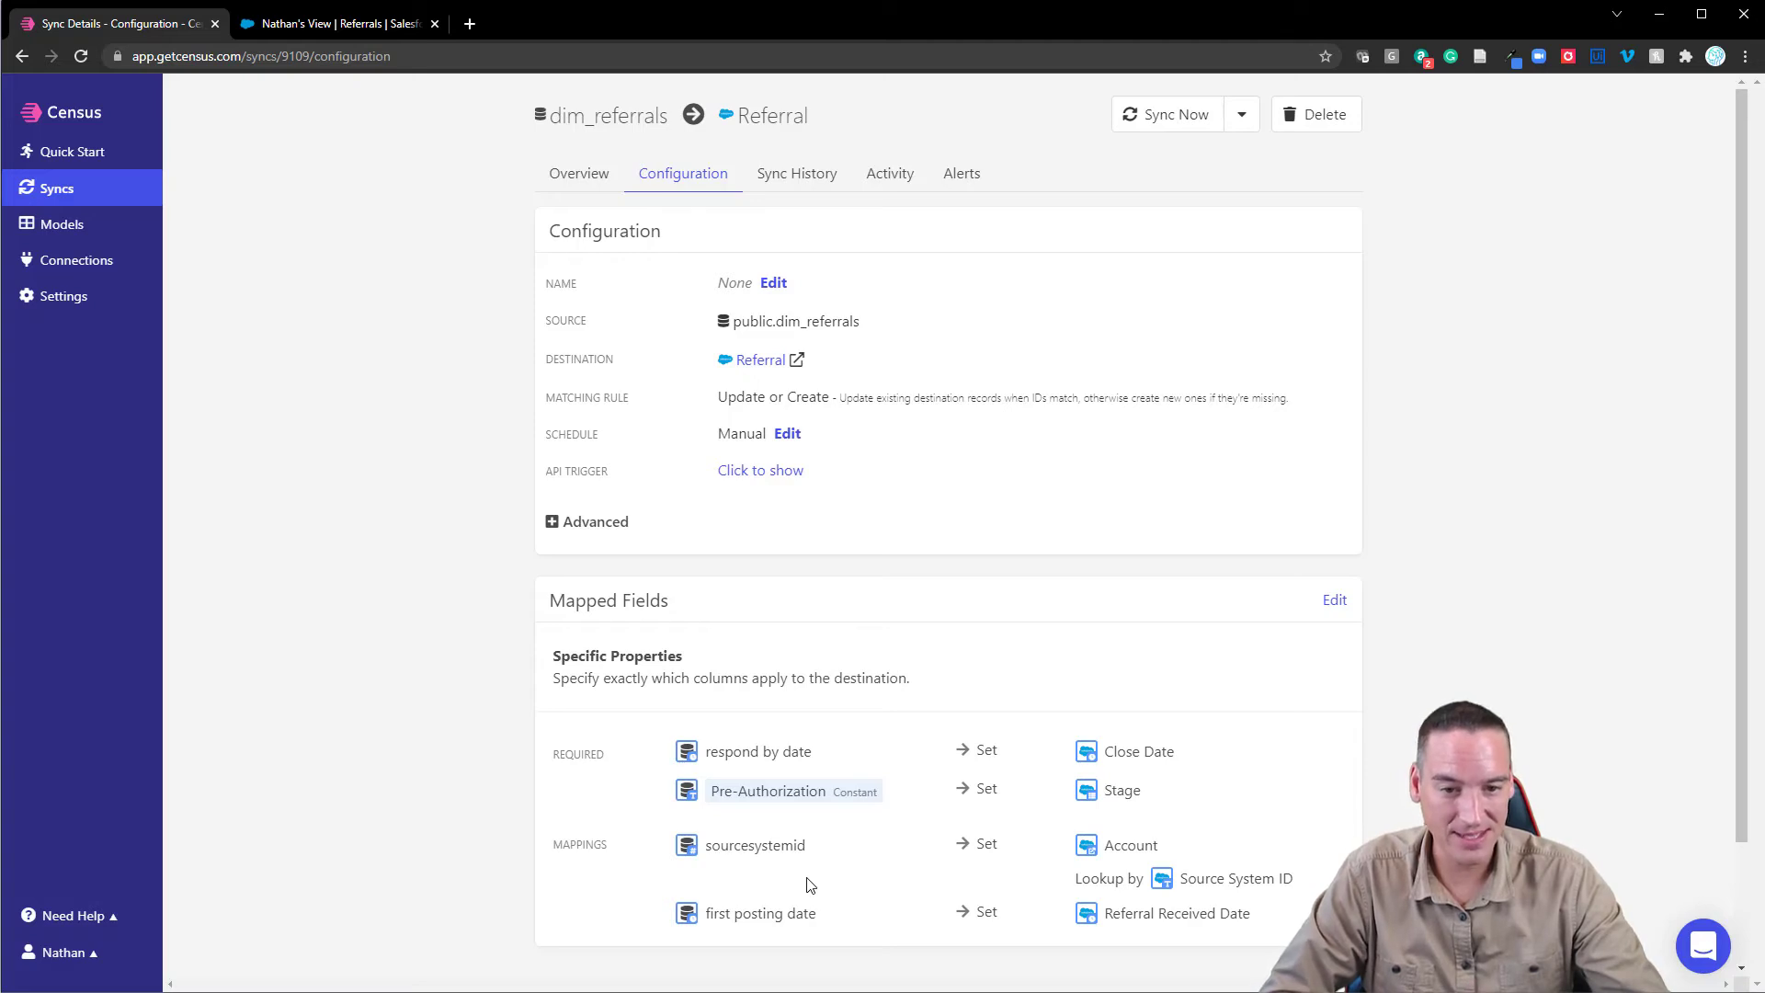
{"action": "left_click", "coordinate": [1335, 600]}
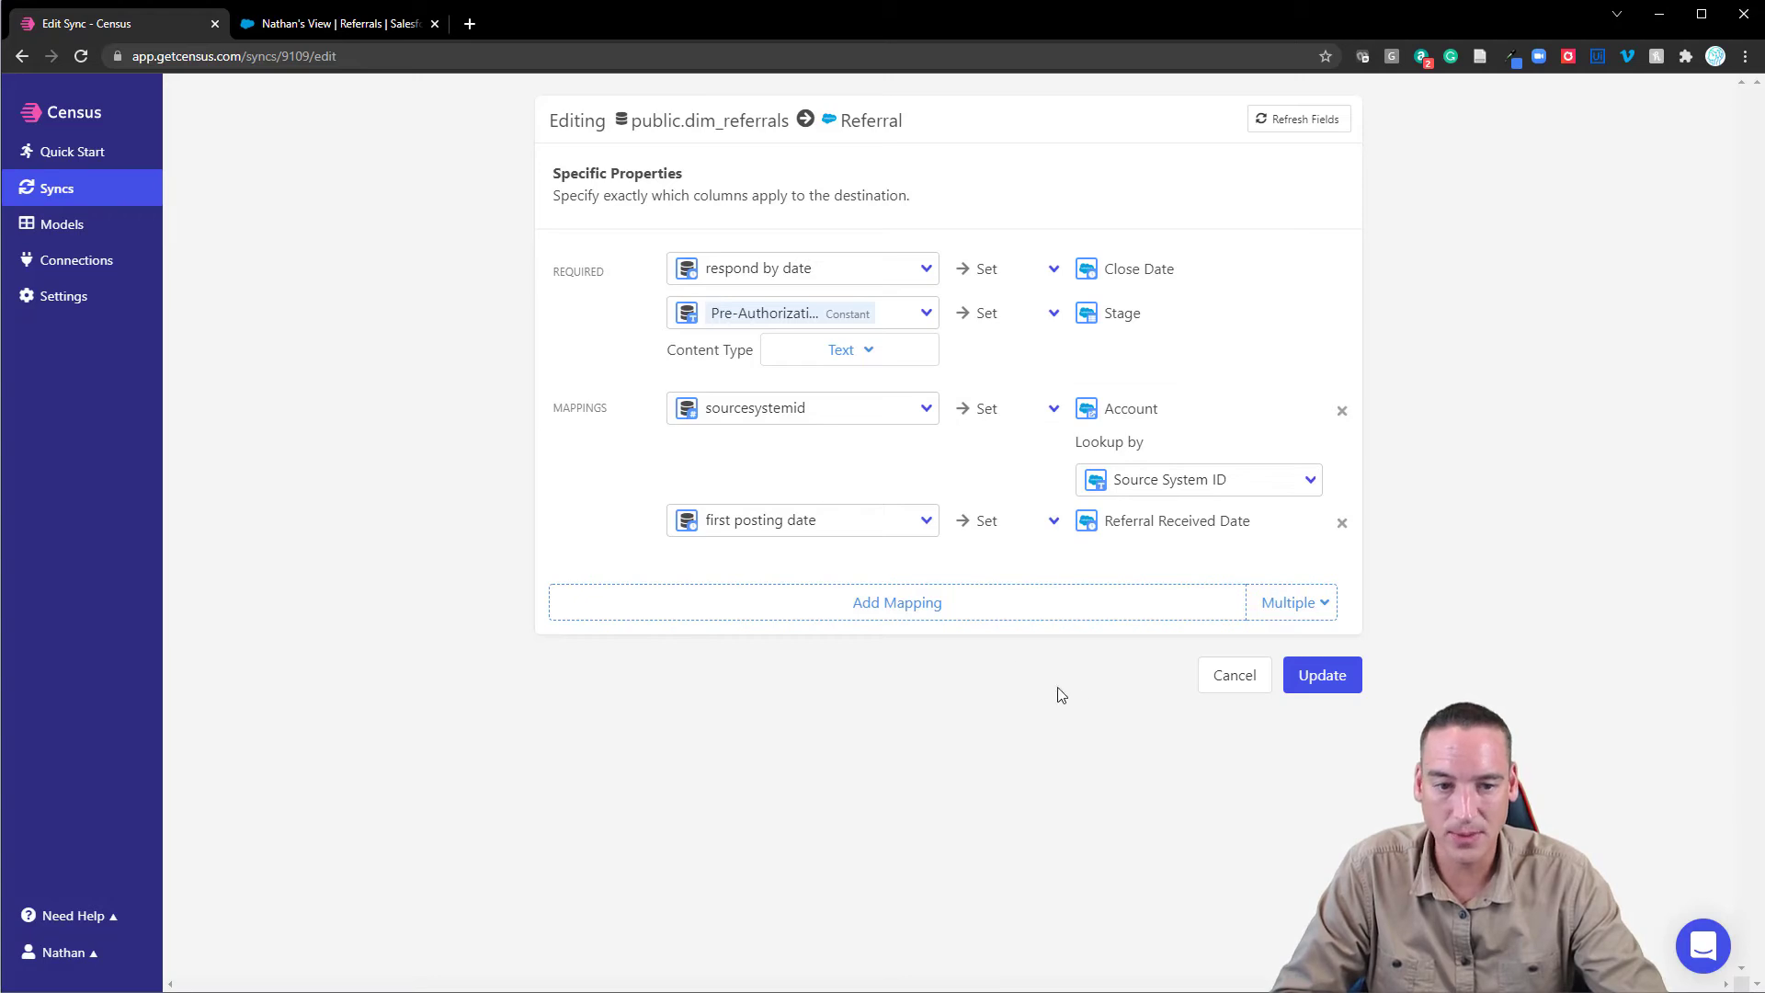
{"action": "left_click", "coordinate": [1231, 680]}
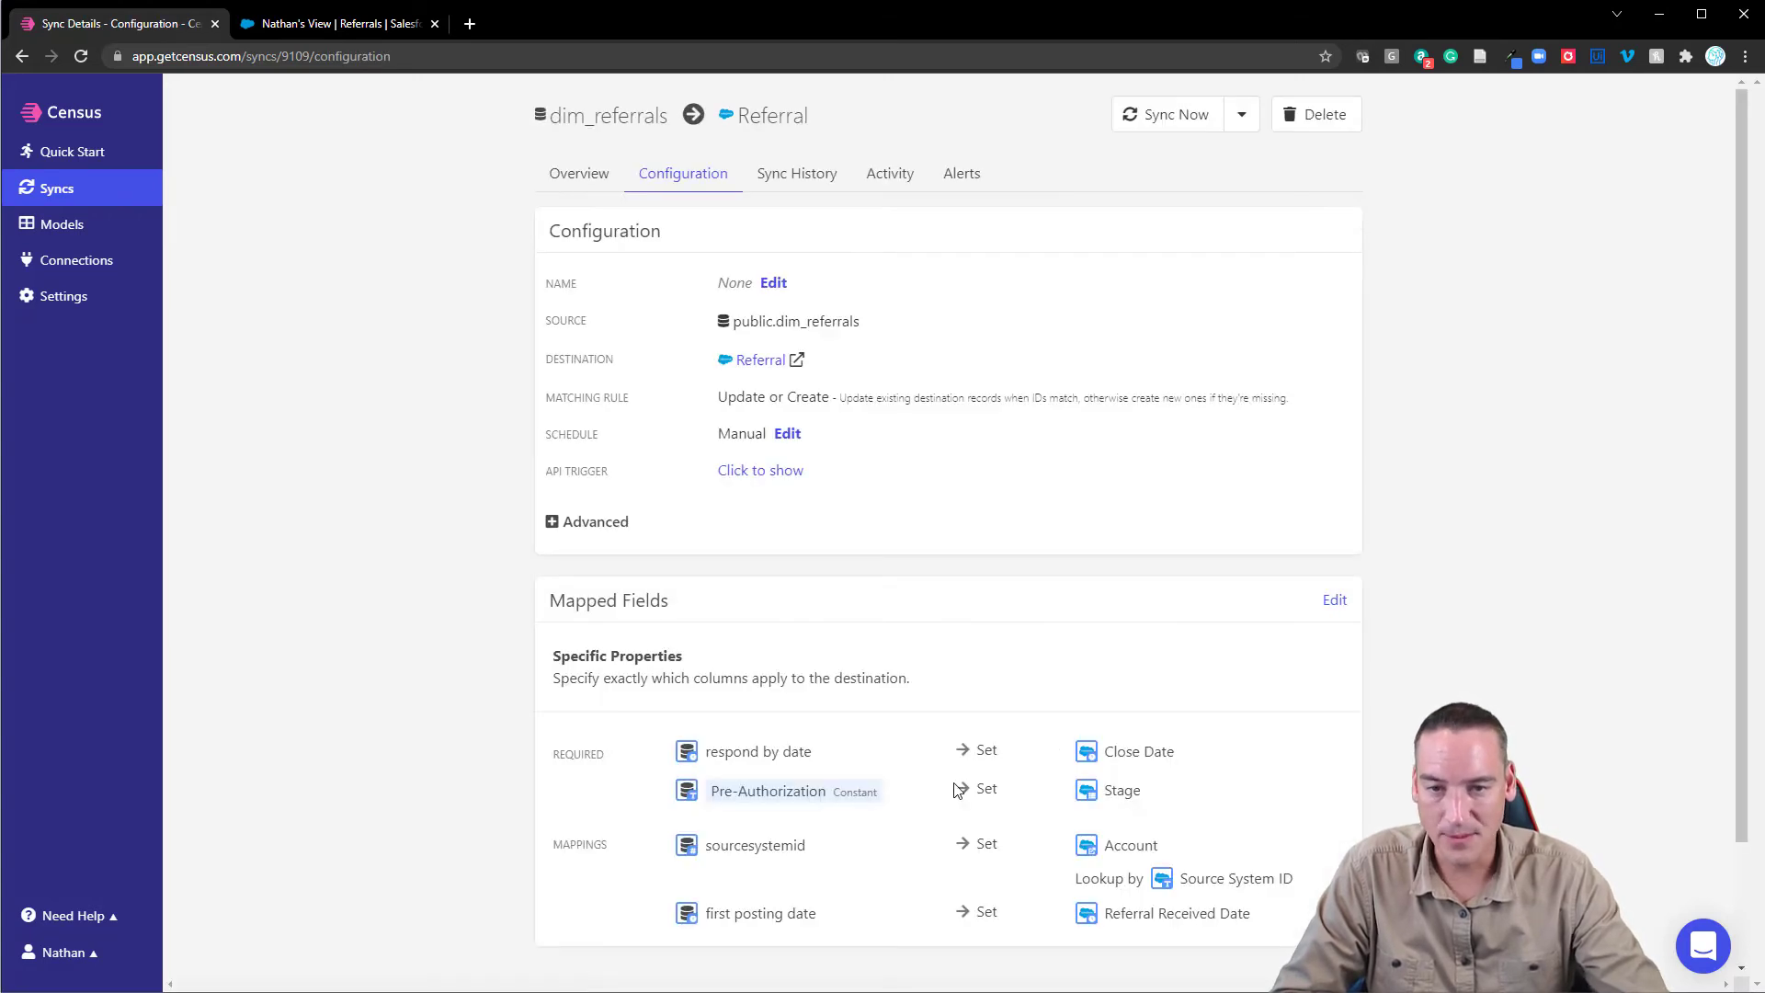
{"action": "left_click", "coordinate": [577, 183]}
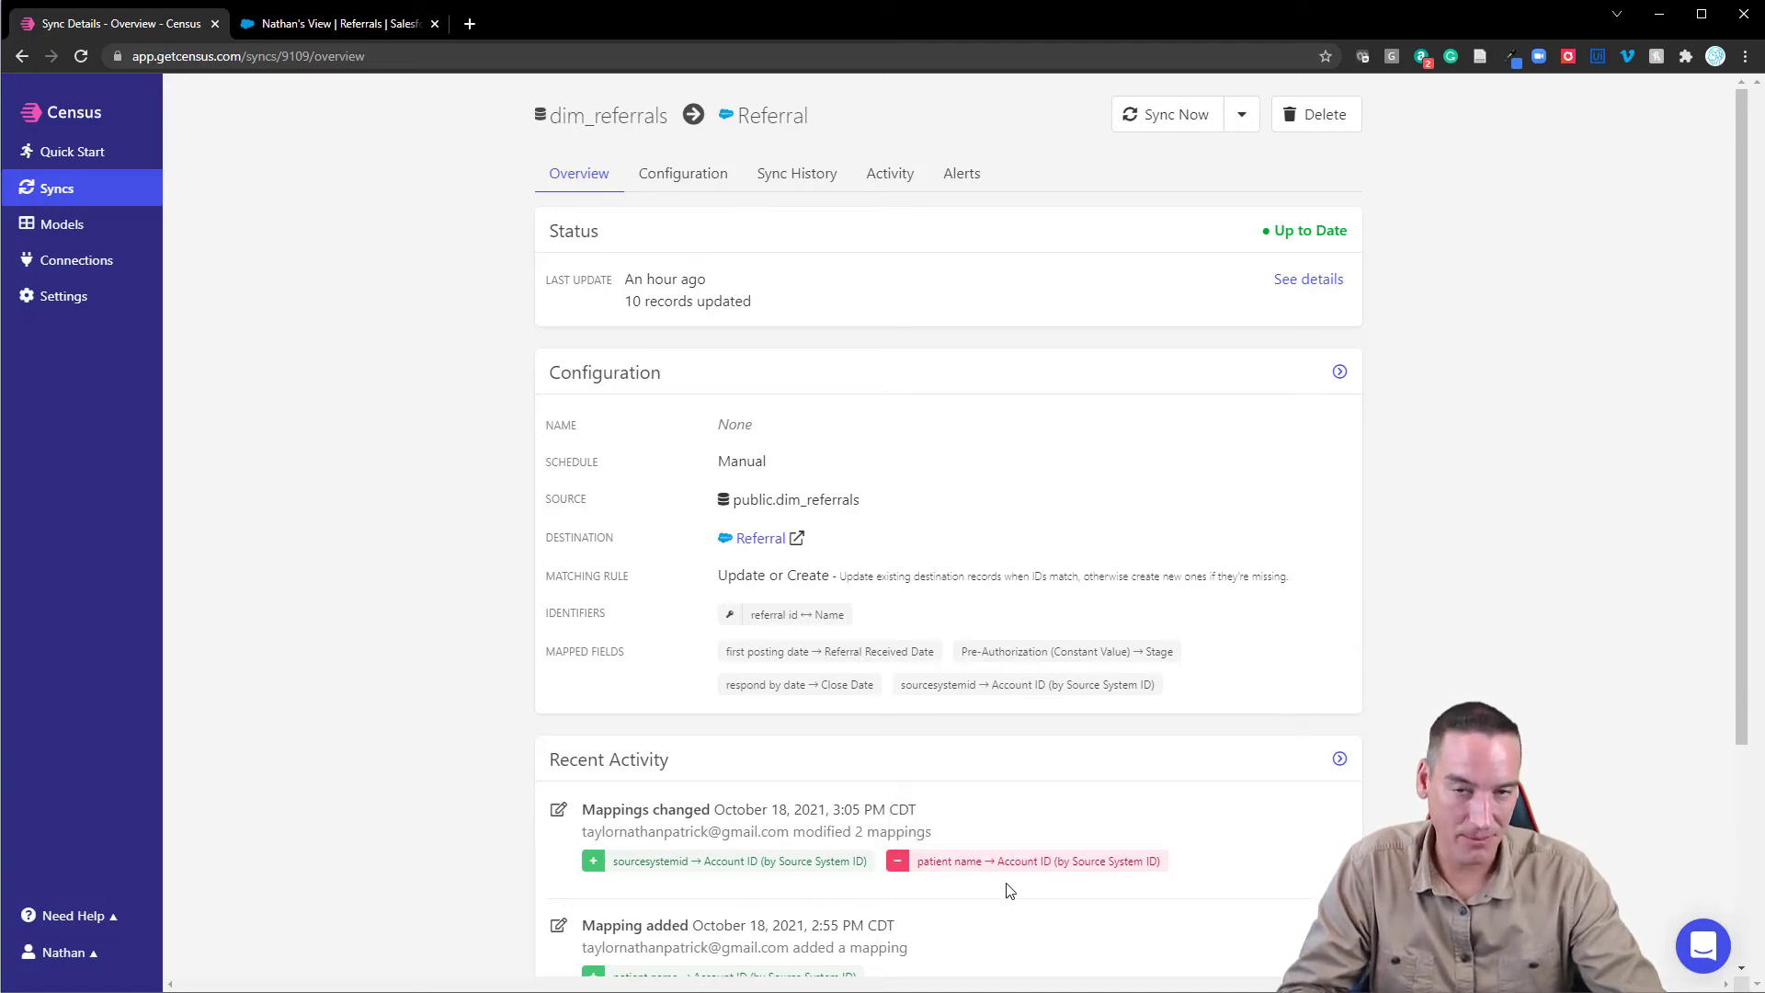
Switch to Salesforce, inspect the Source System ID in the first listed account's edit form, and cancel without saving.
{"action": "left_click", "coordinate": [366, 26]}
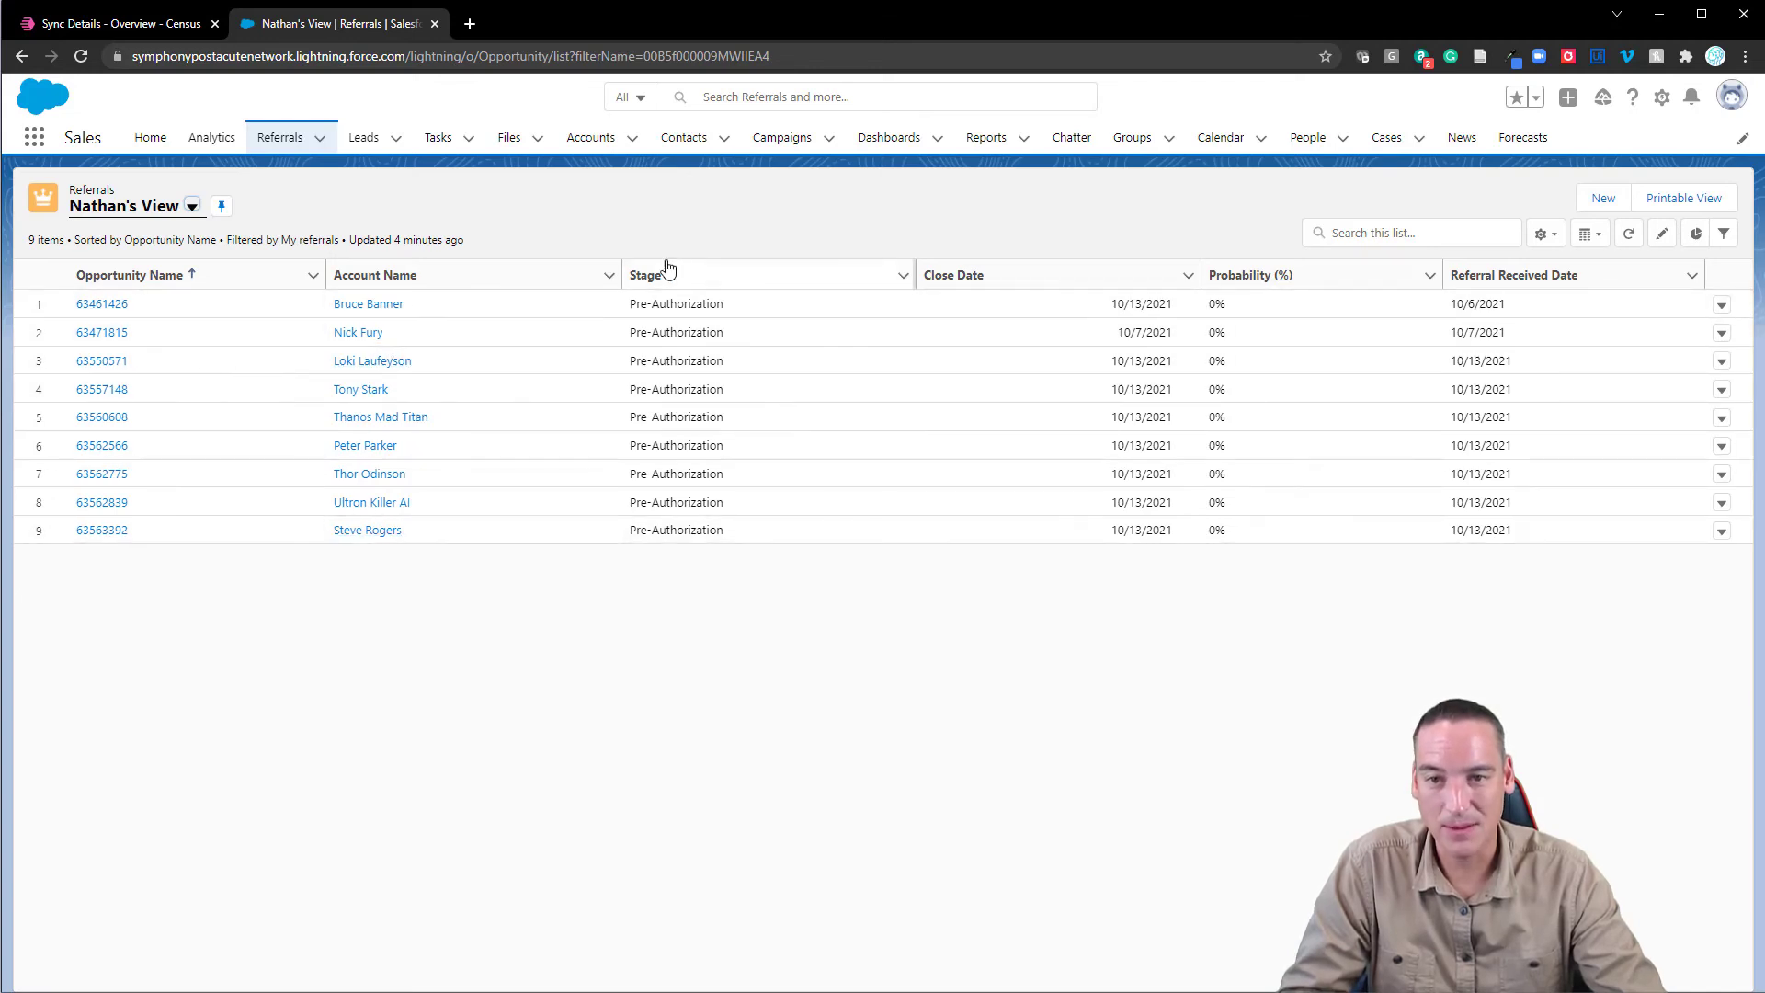
{"action": "left_click", "coordinate": [591, 140]}
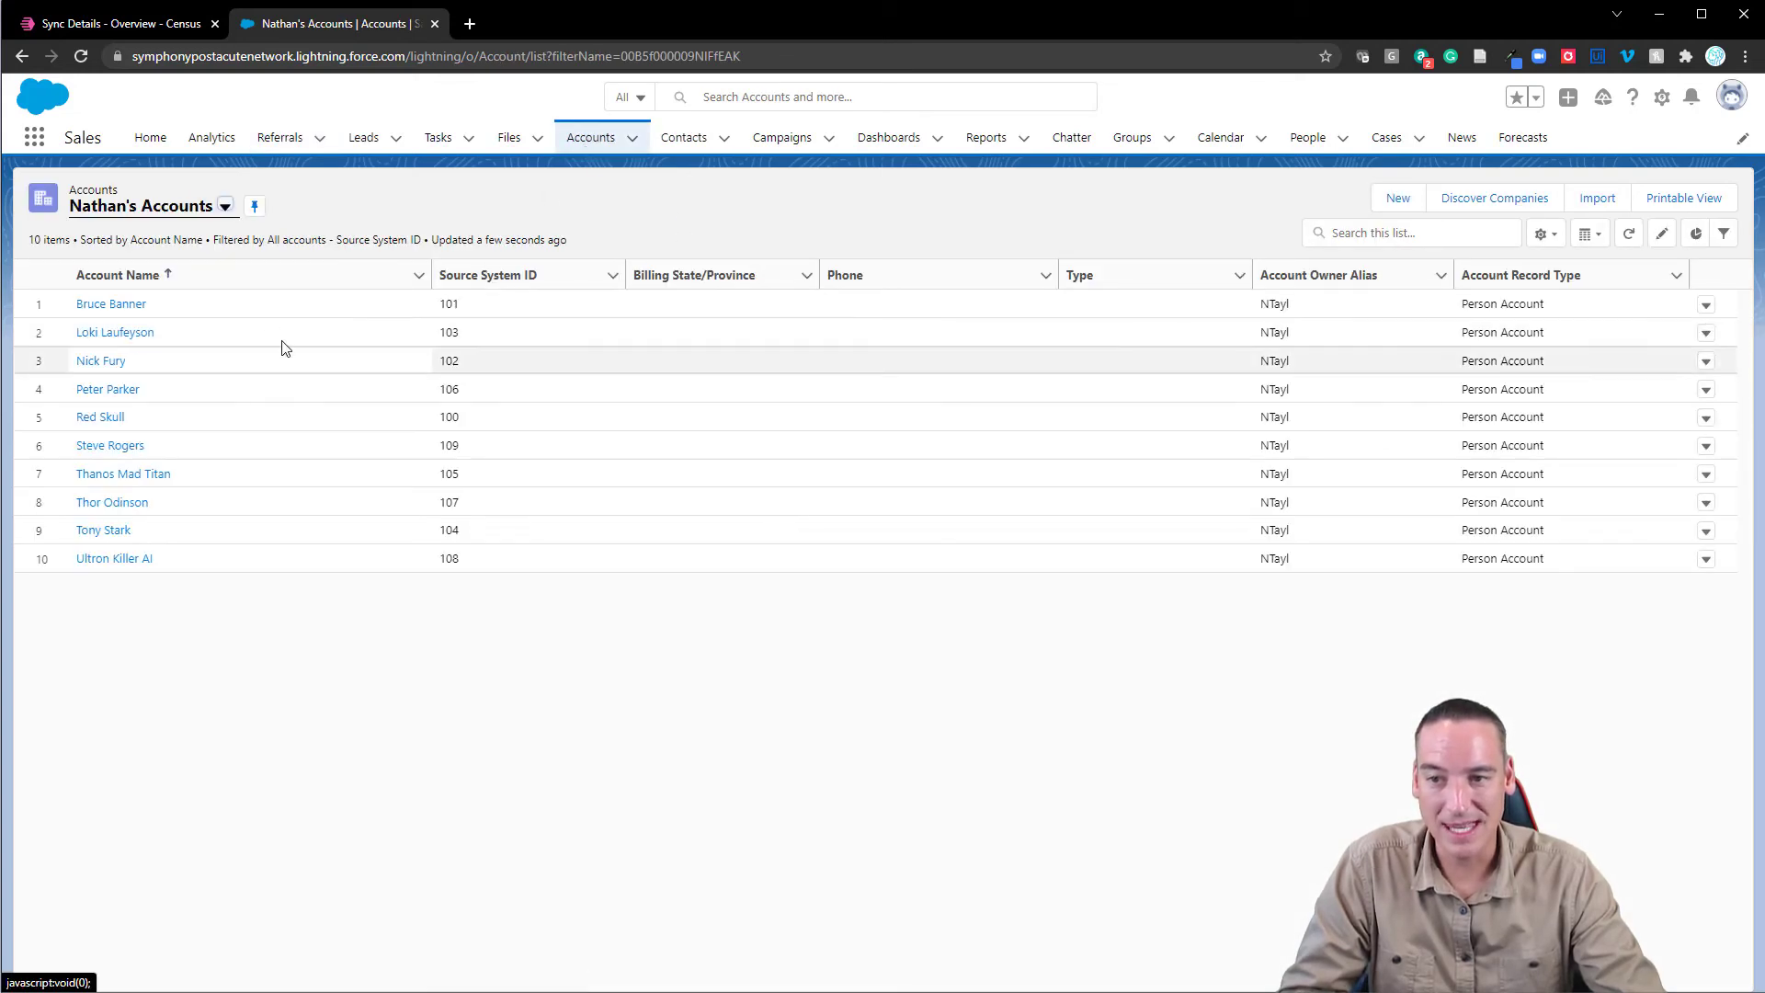
{"action": "left_click", "coordinate": [129, 312]}
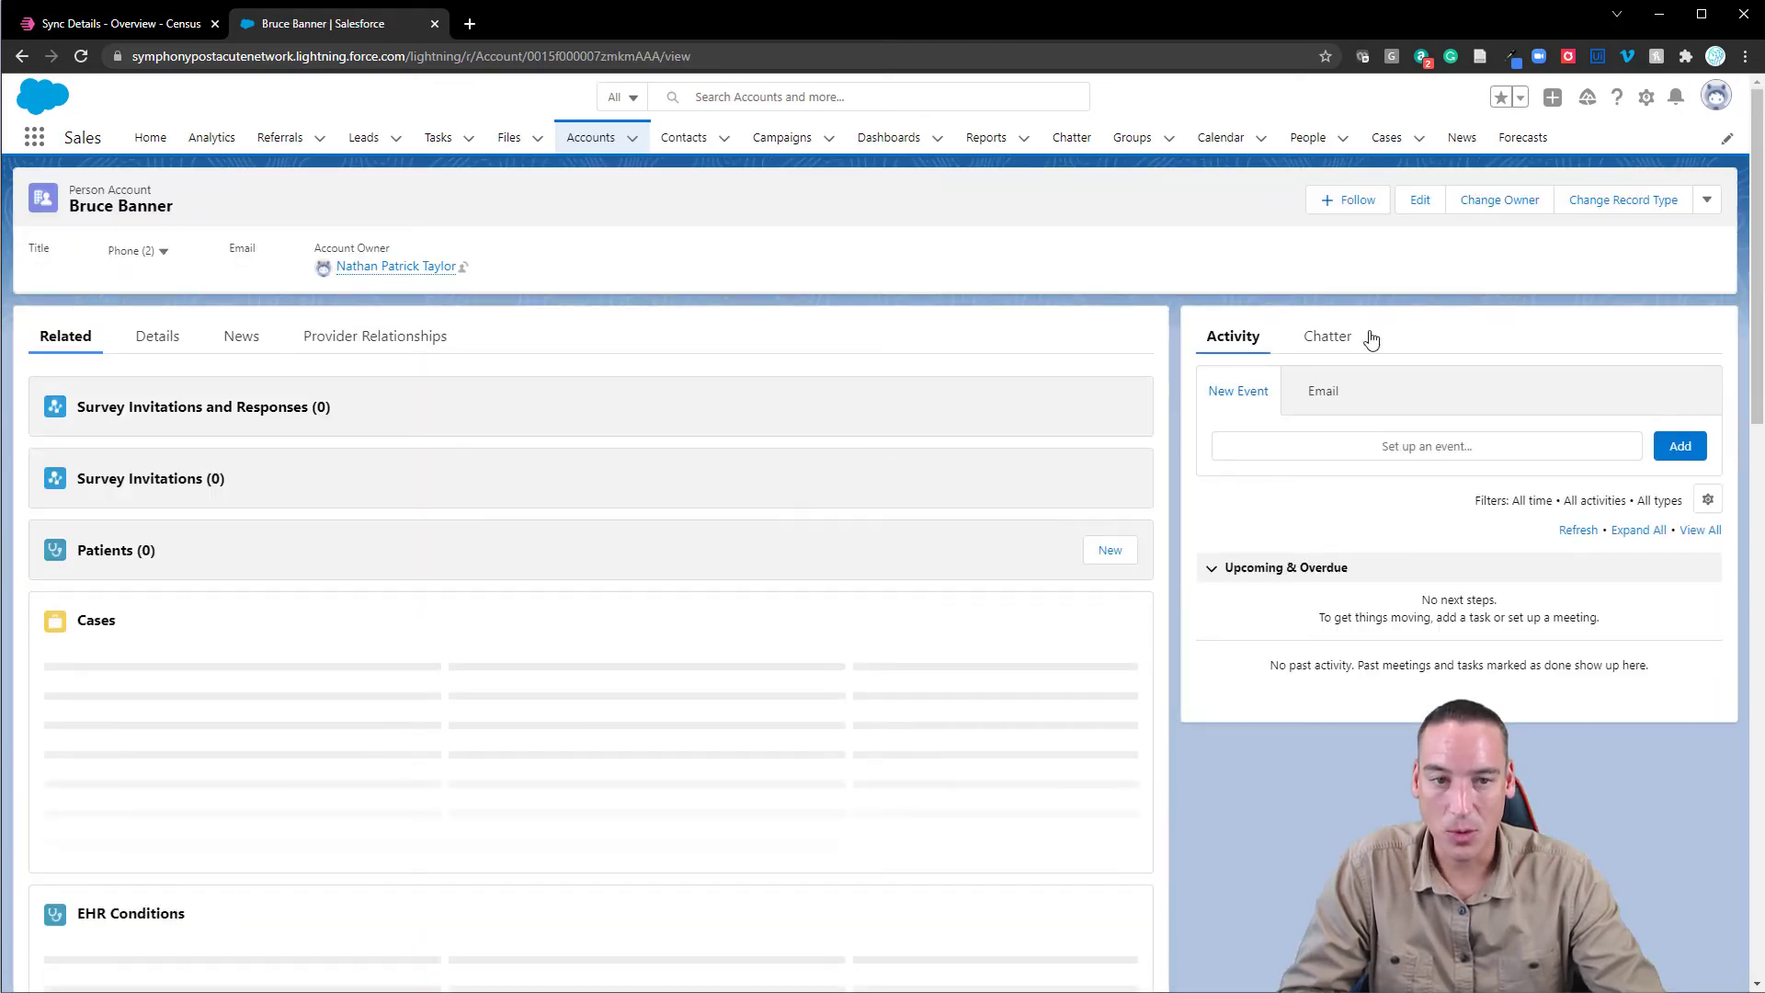
{"action": "left_click", "coordinate": [1430, 201]}
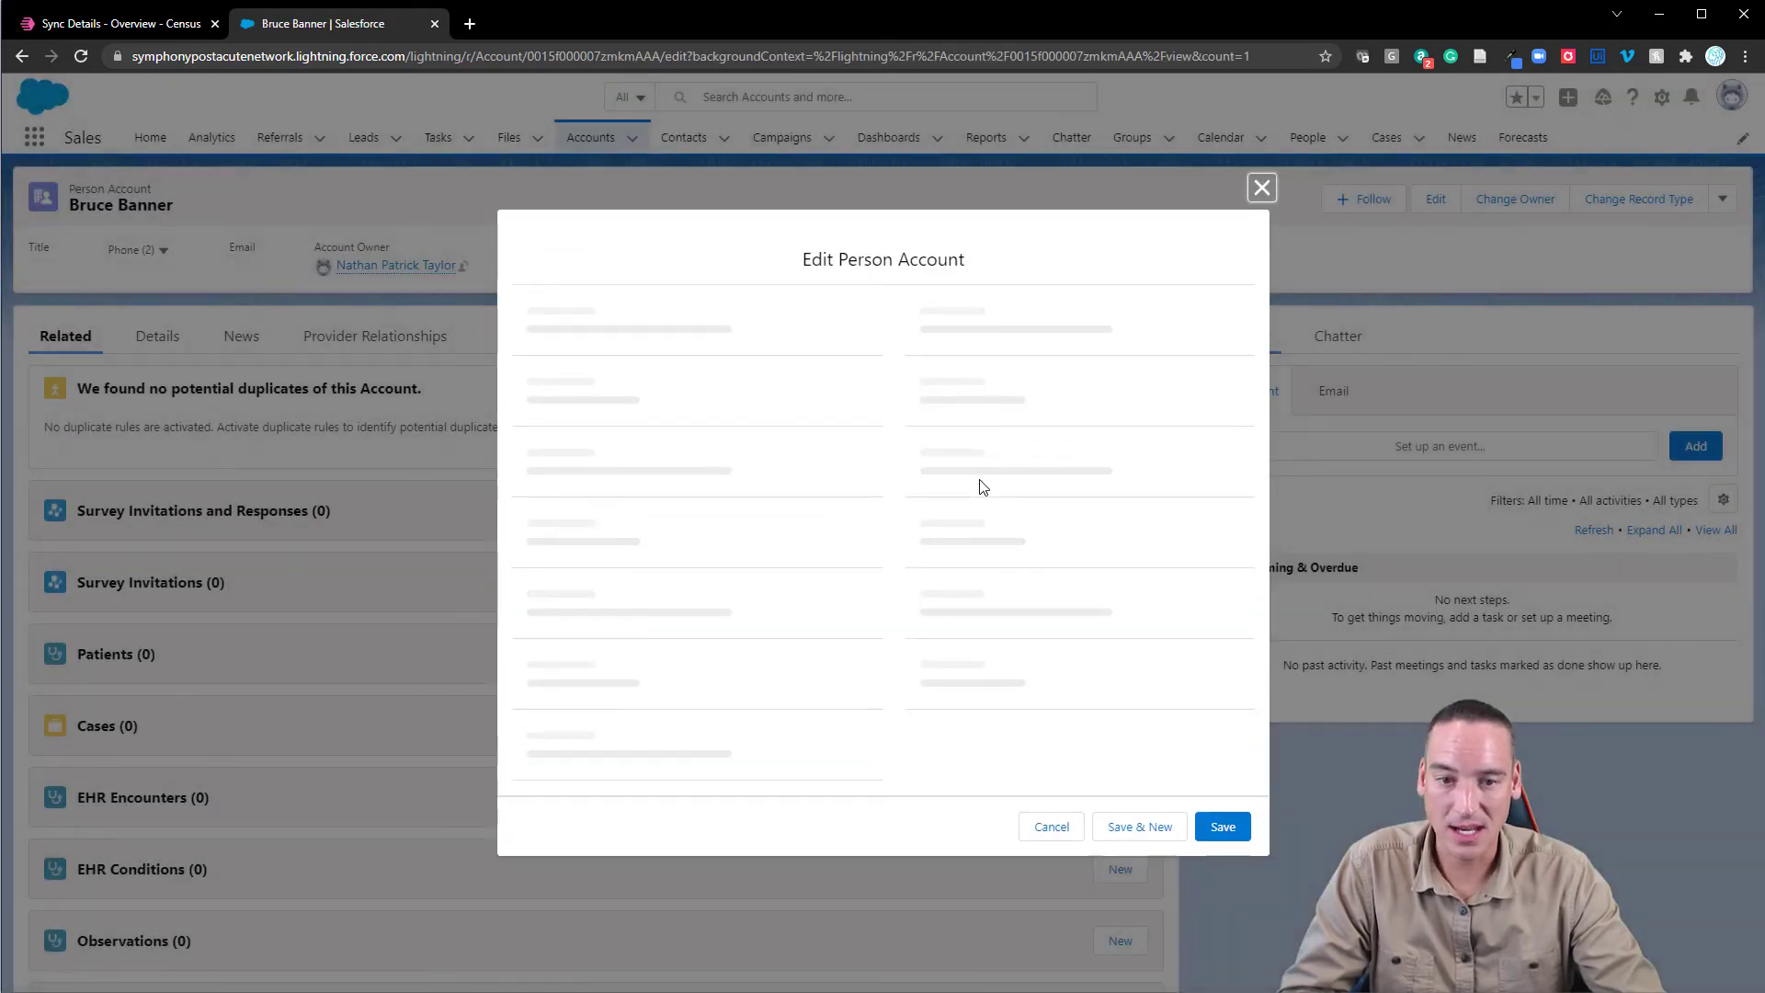
{"action": "double_click", "coordinate": [905, 769]}
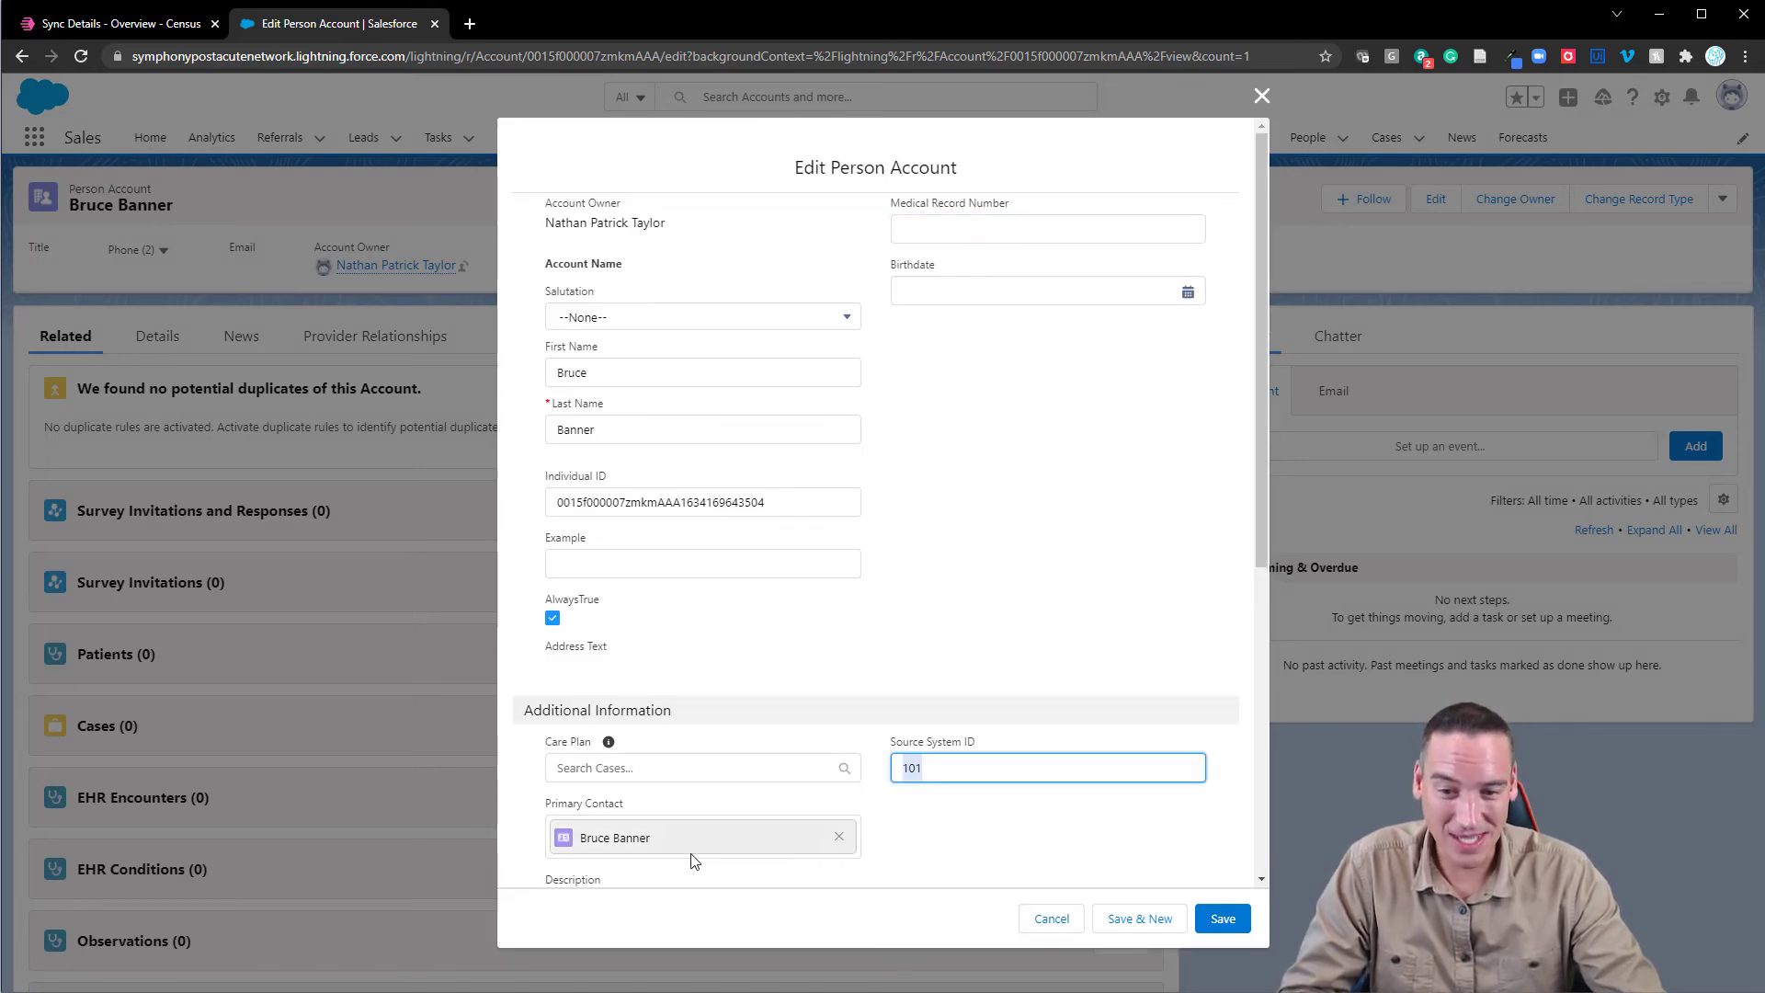
{"action": "left_click", "coordinate": [1057, 918]}
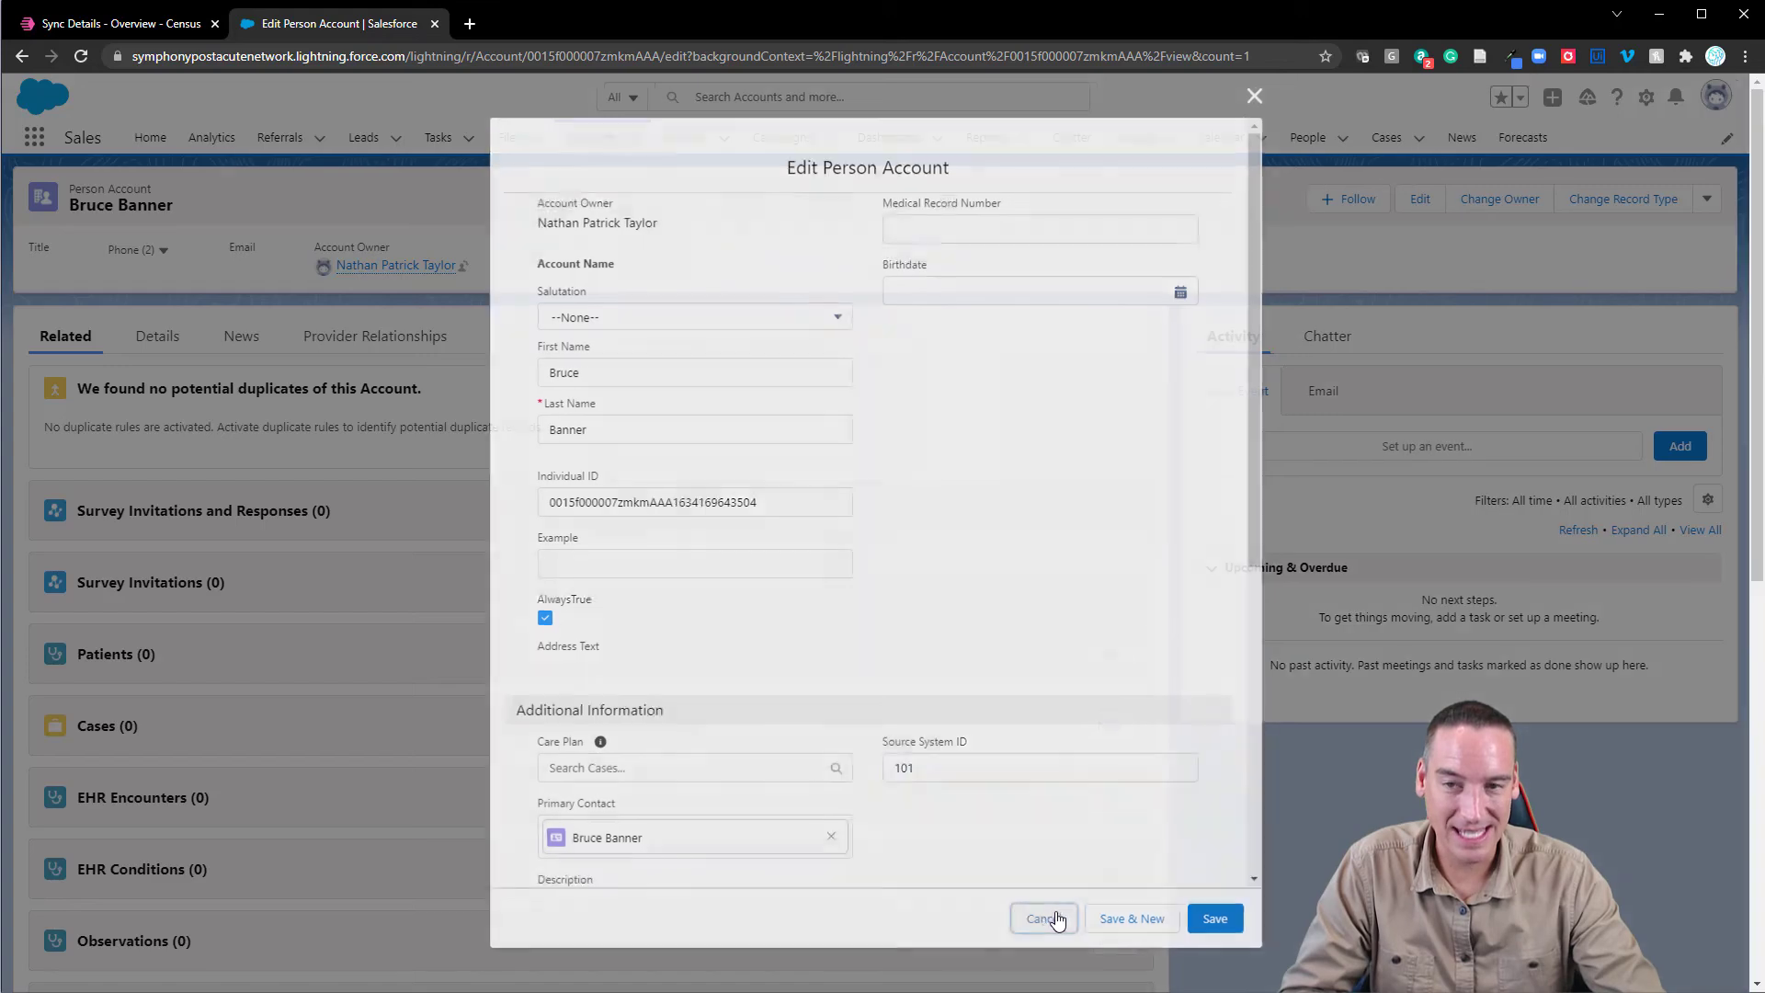
Switch back to Census and examine the rejected records of the October 18, 2:56 PM run in the sync history.
{"action": "left_click", "coordinate": [168, 25]}
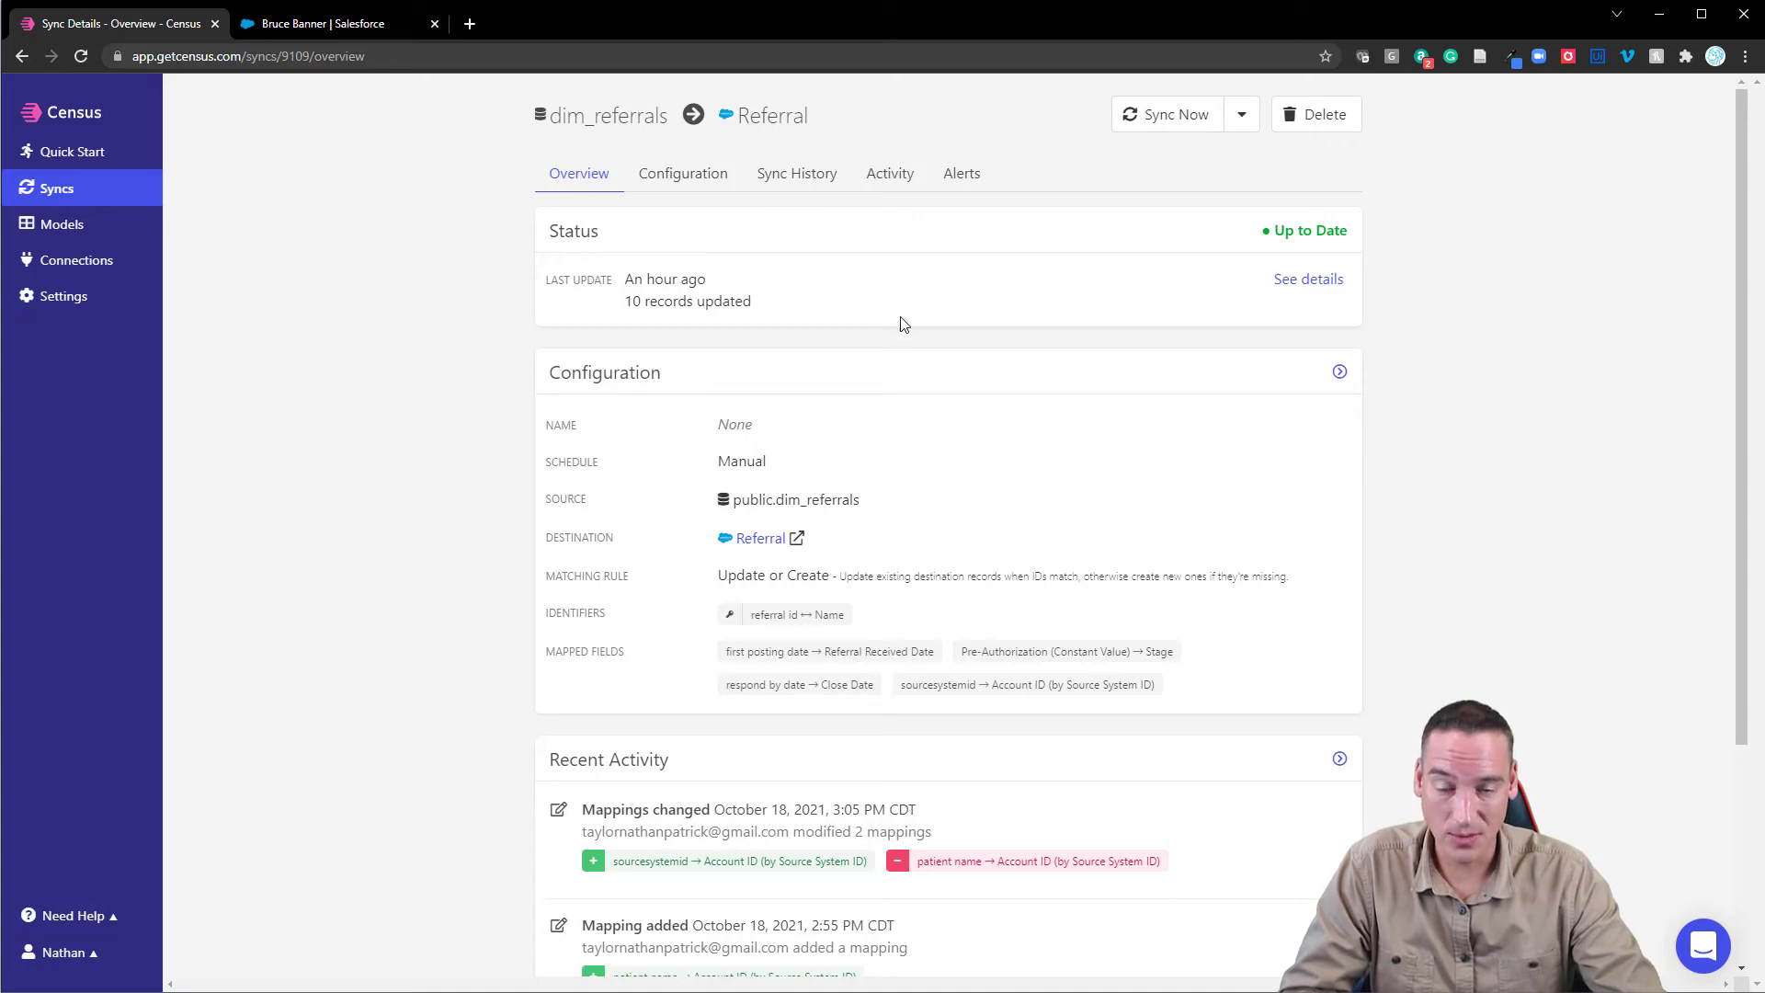
{"action": "left_click", "coordinate": [796, 175]}
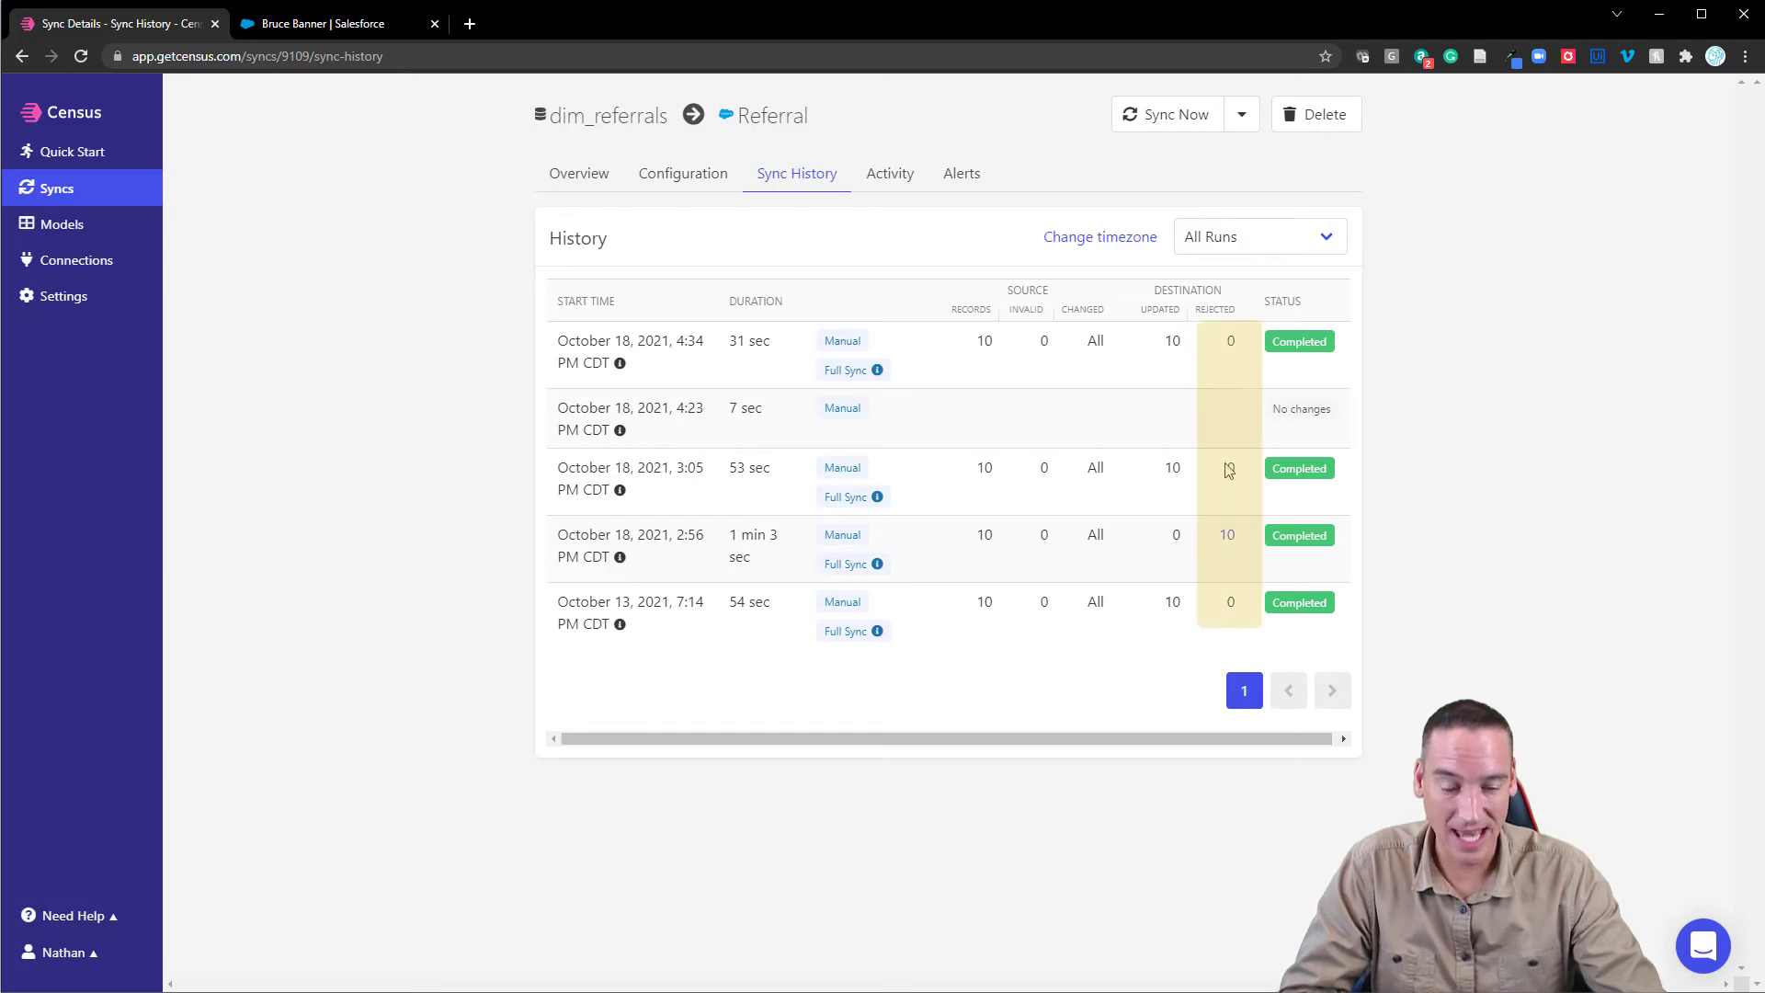
{"action": "left_click", "coordinate": [1229, 543]}
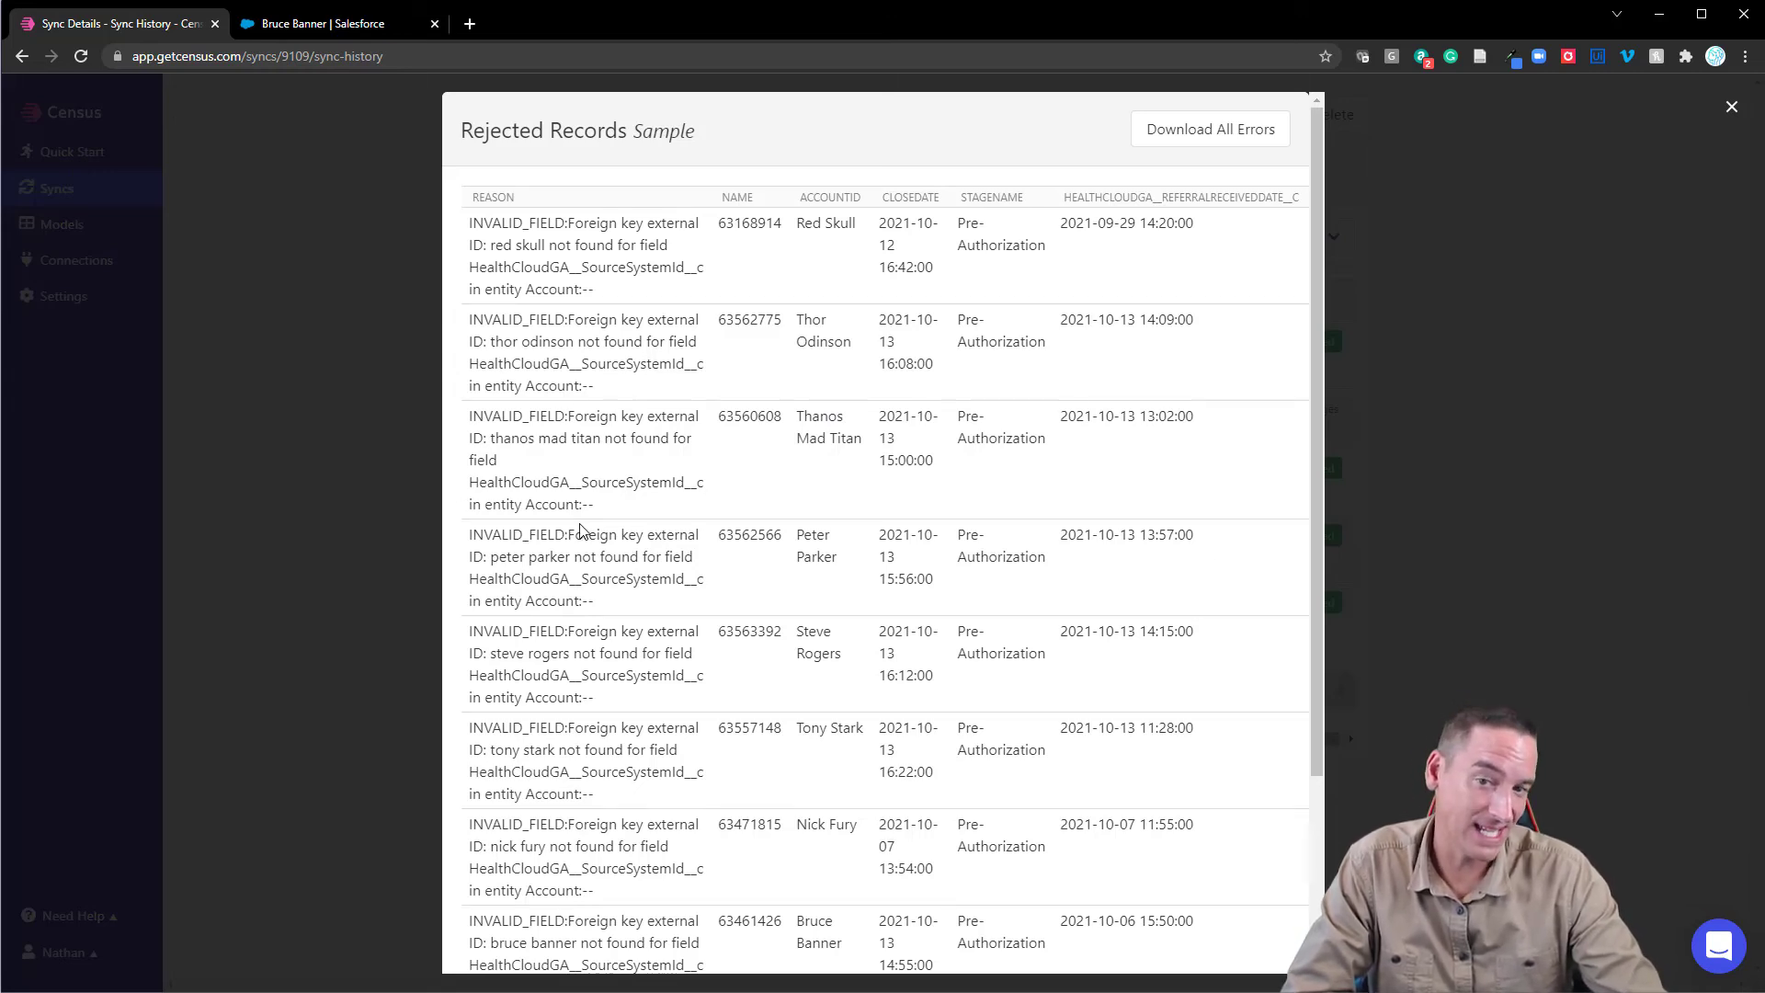
{"action": "left_click", "coordinate": [1731, 108]}
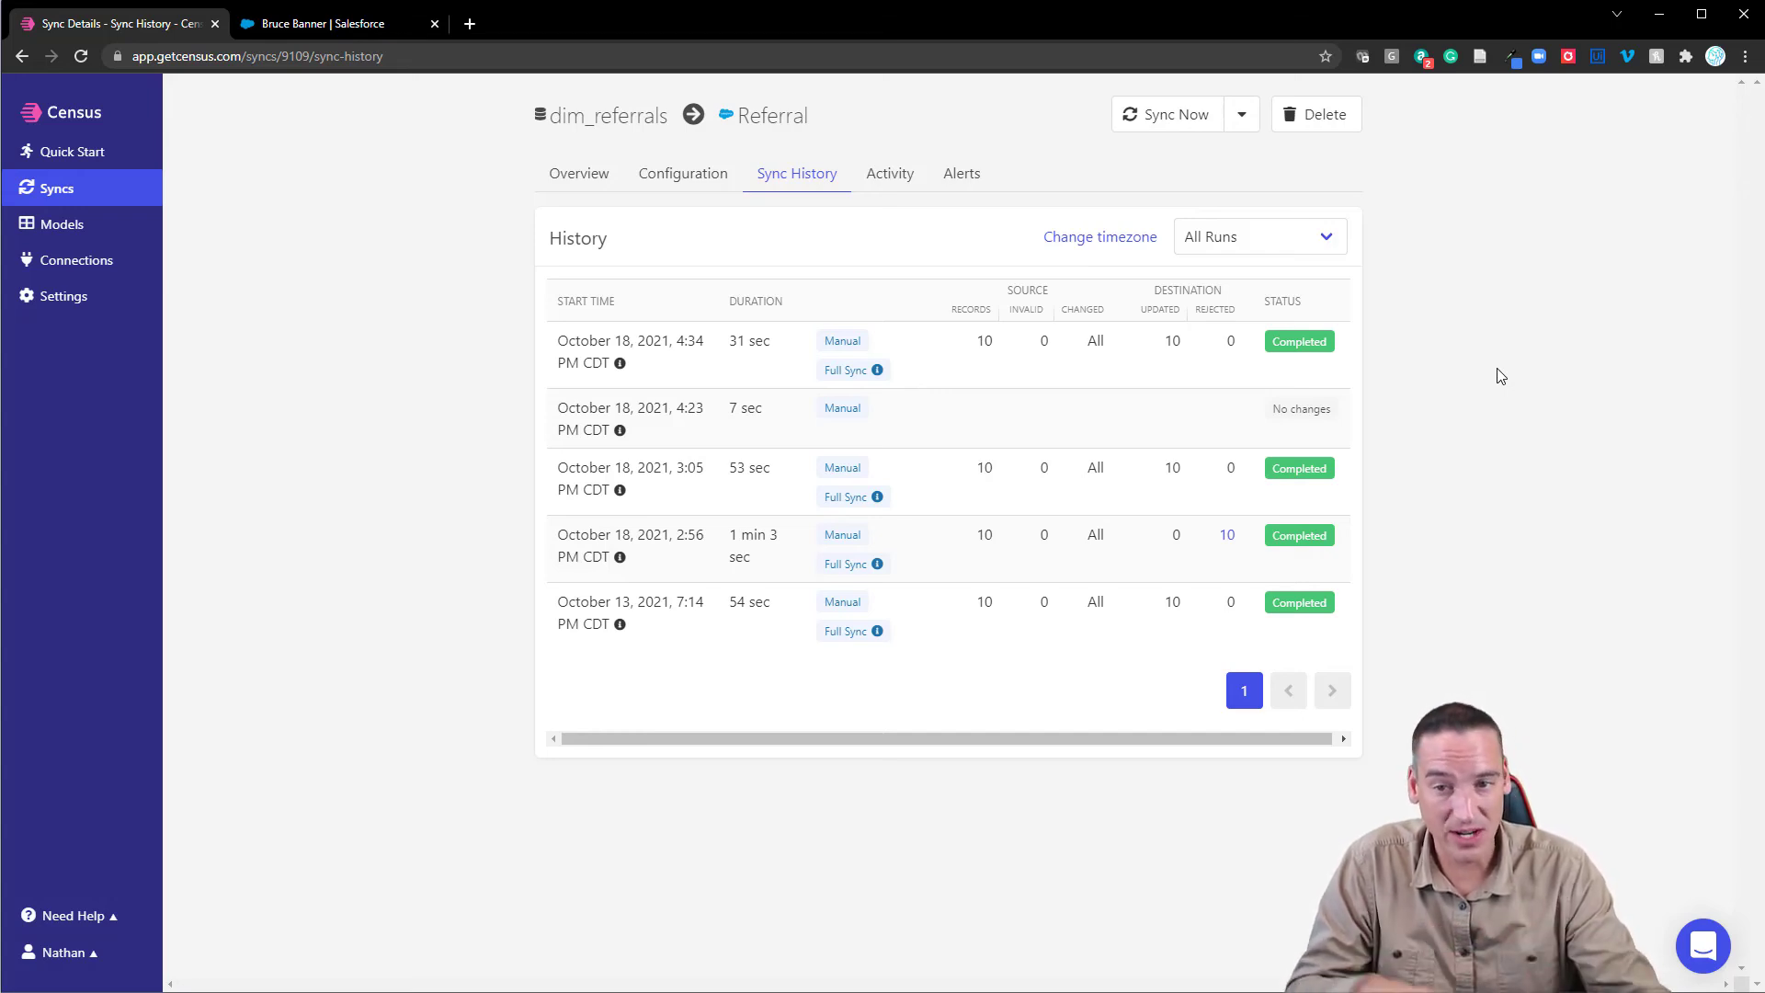
Force a full resync of the dim_referrals sync and check the new run's details in the sync history.
{"action": "left_click", "coordinate": [595, 179]}
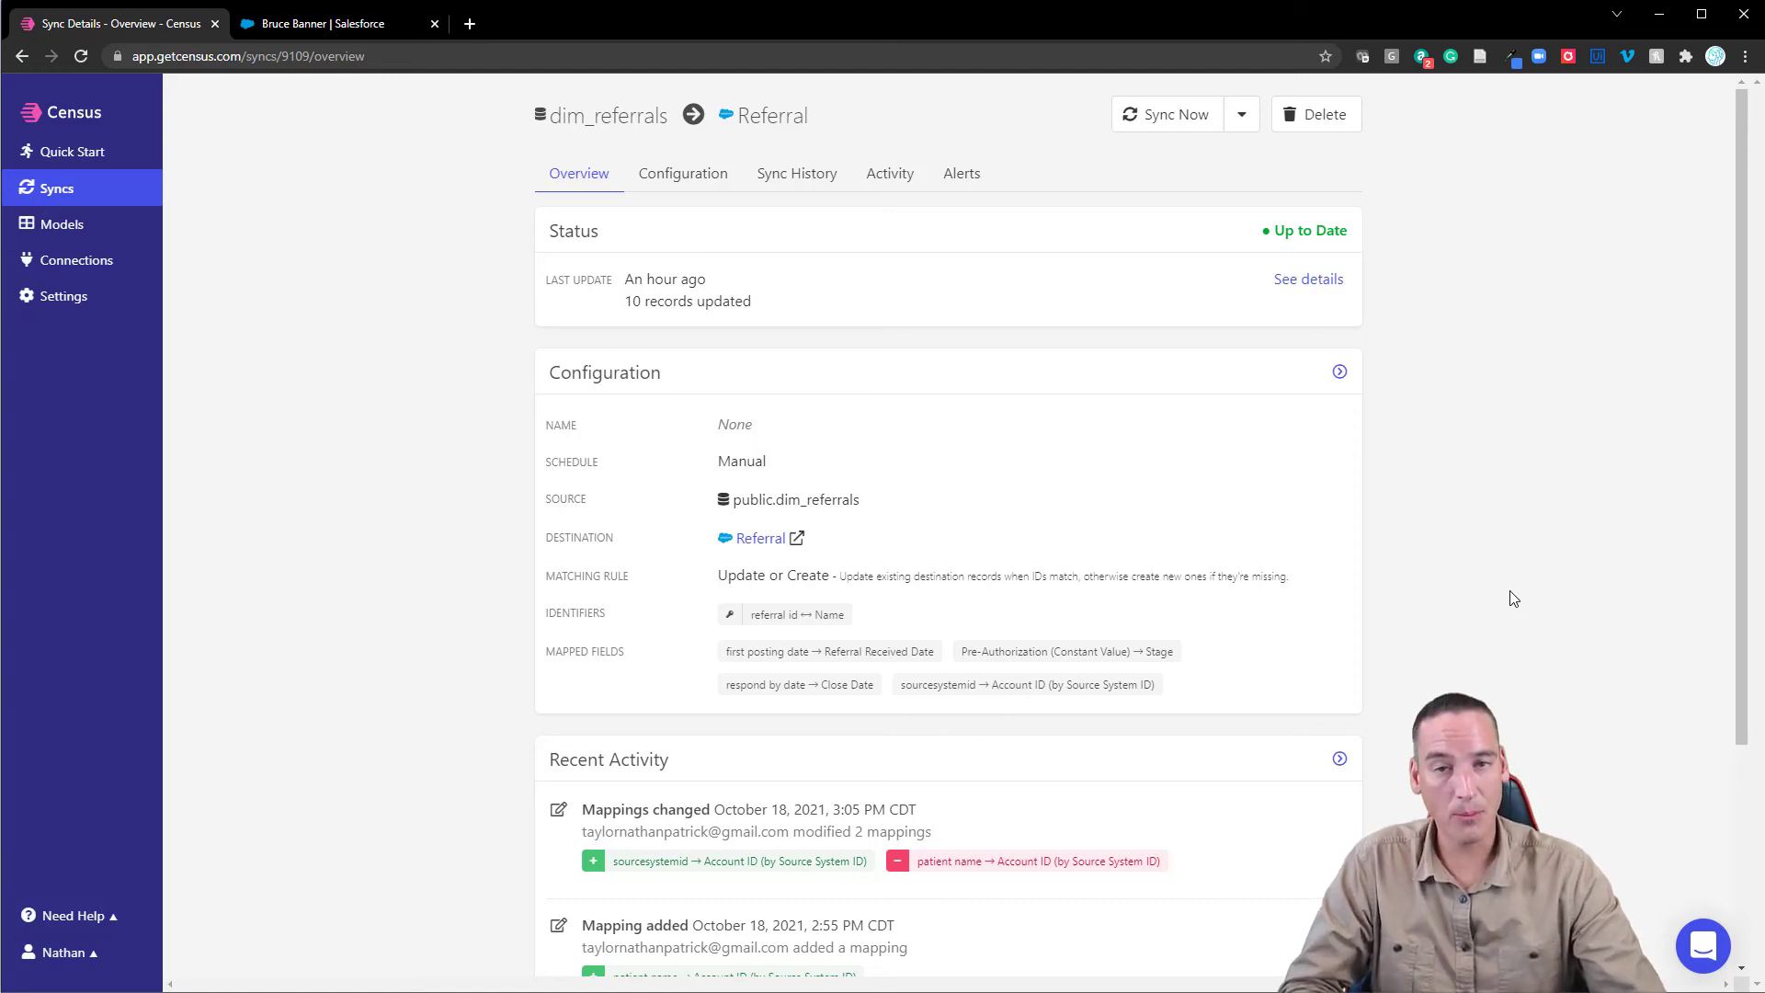
{"action": "left_click", "coordinate": [1241, 116]}
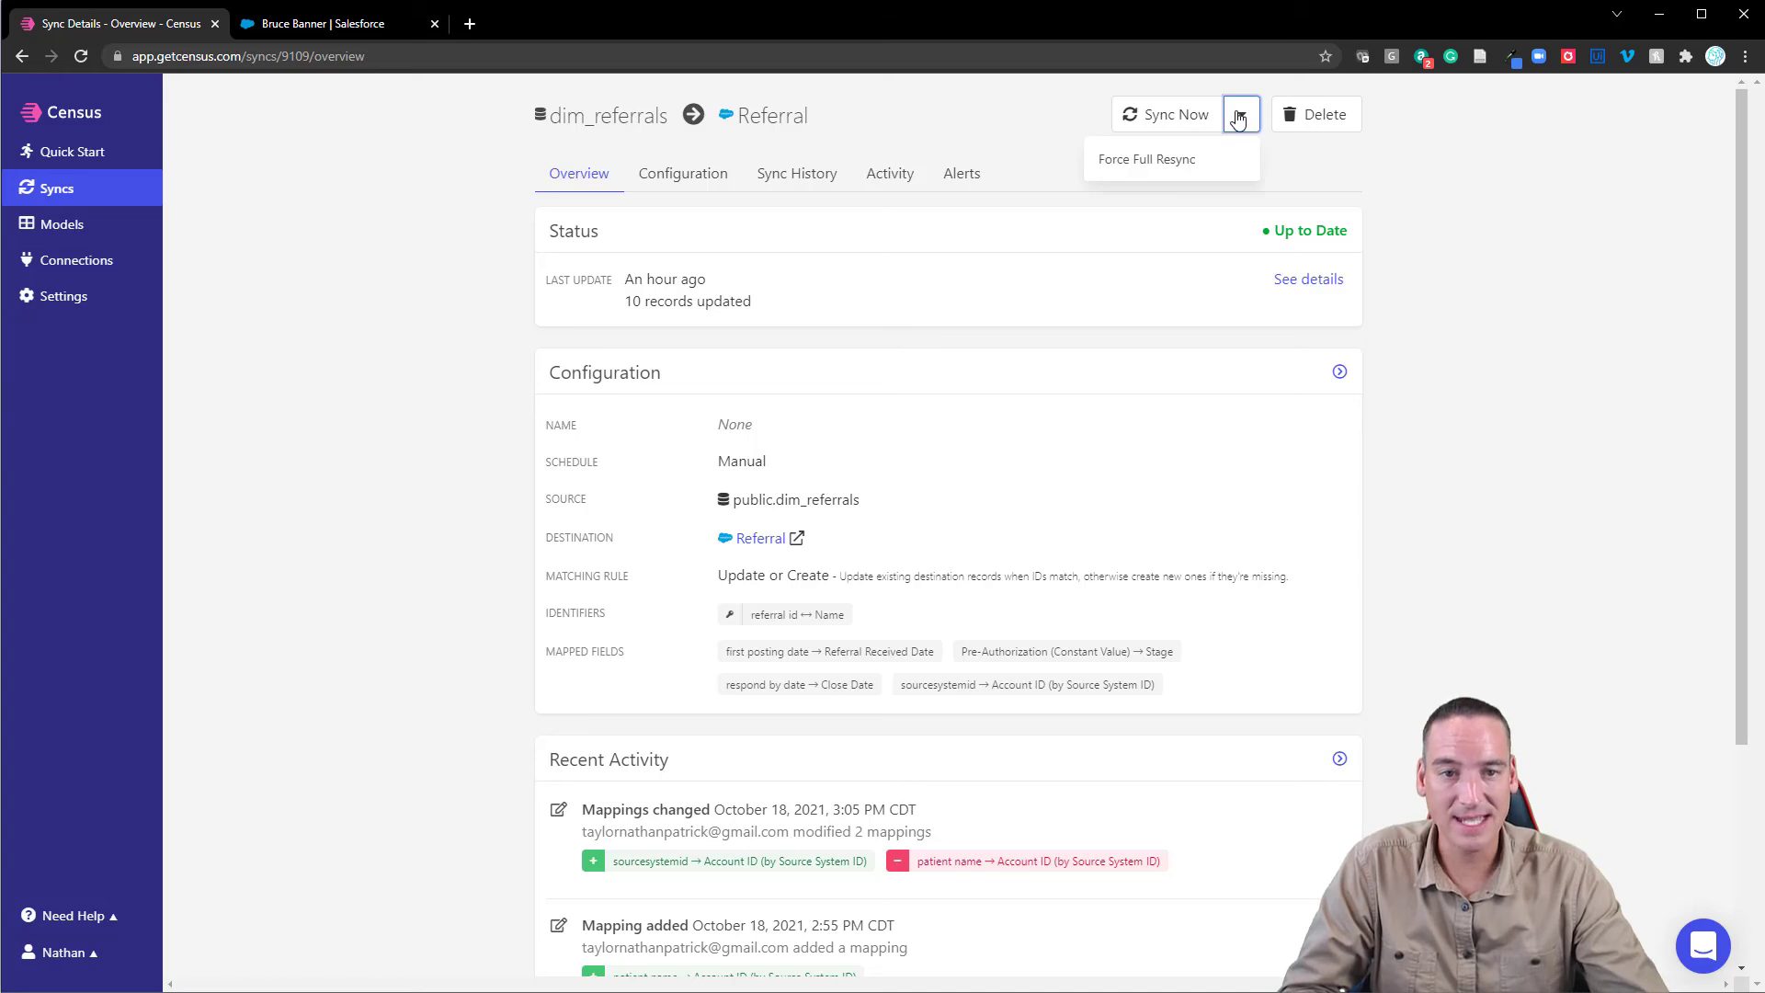
{"action": "left_click", "coordinate": [1183, 163]}
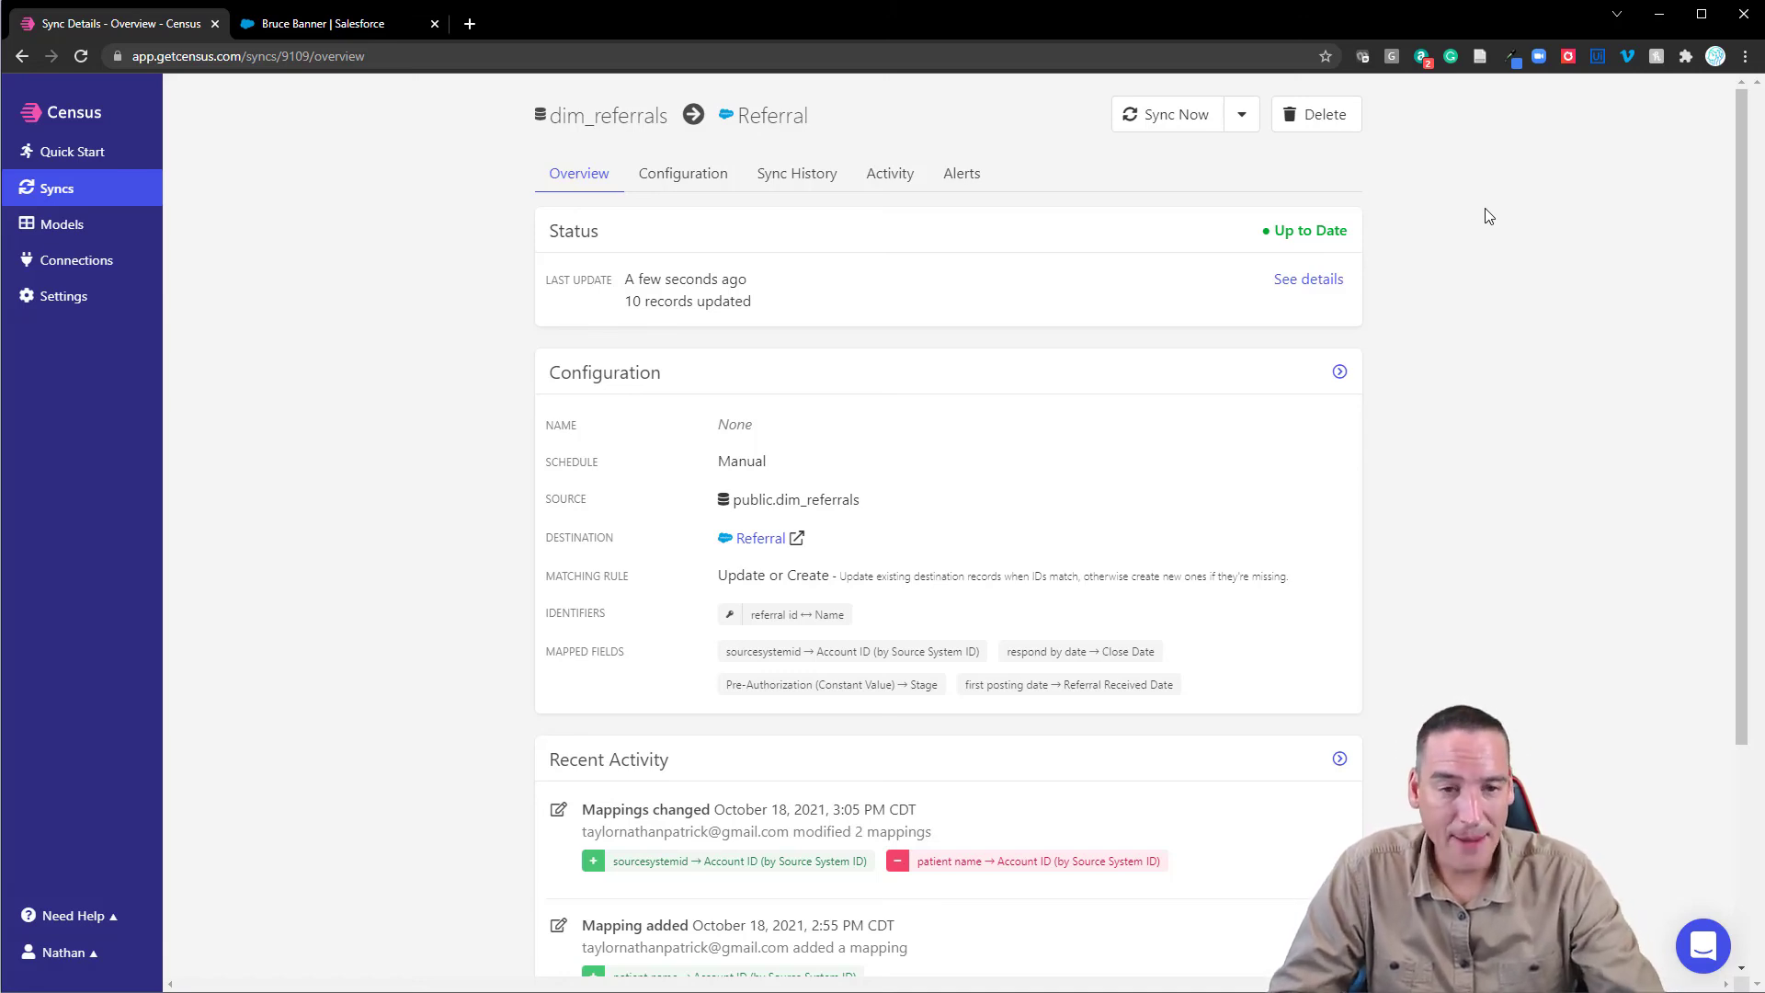
{"action": "left_click", "coordinate": [1329, 282]}
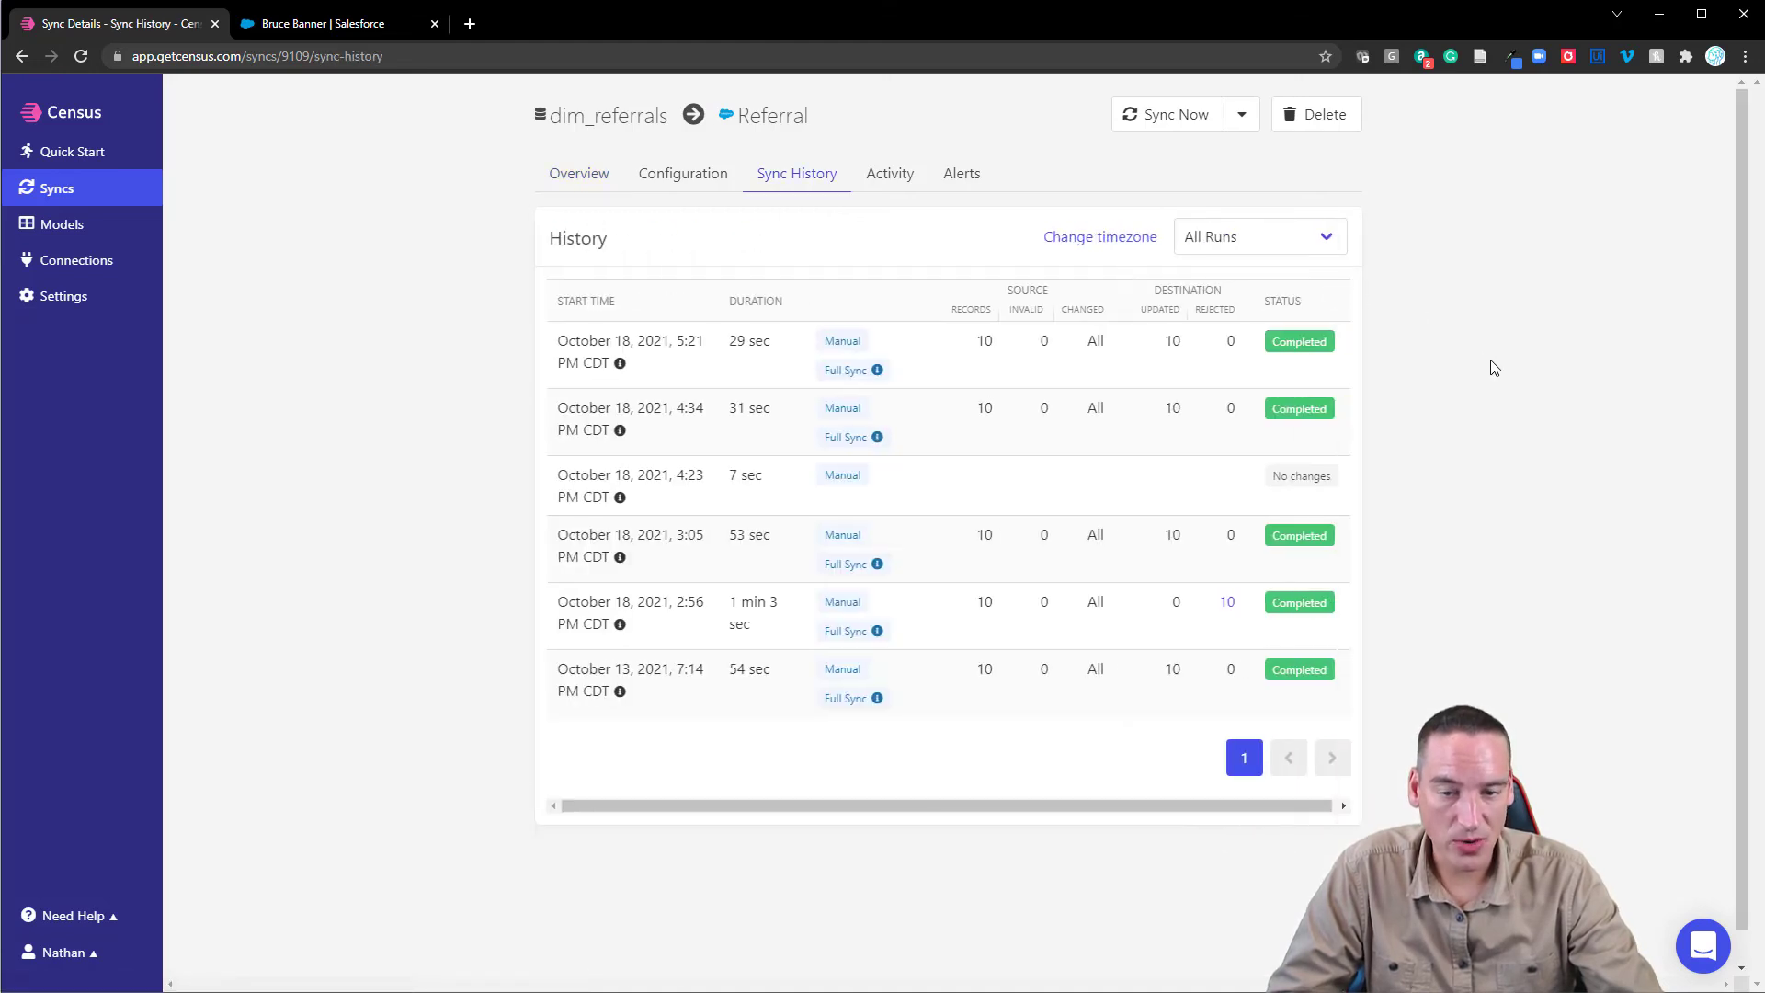
{"action": "mouse_move", "coordinate": [862, 348]}
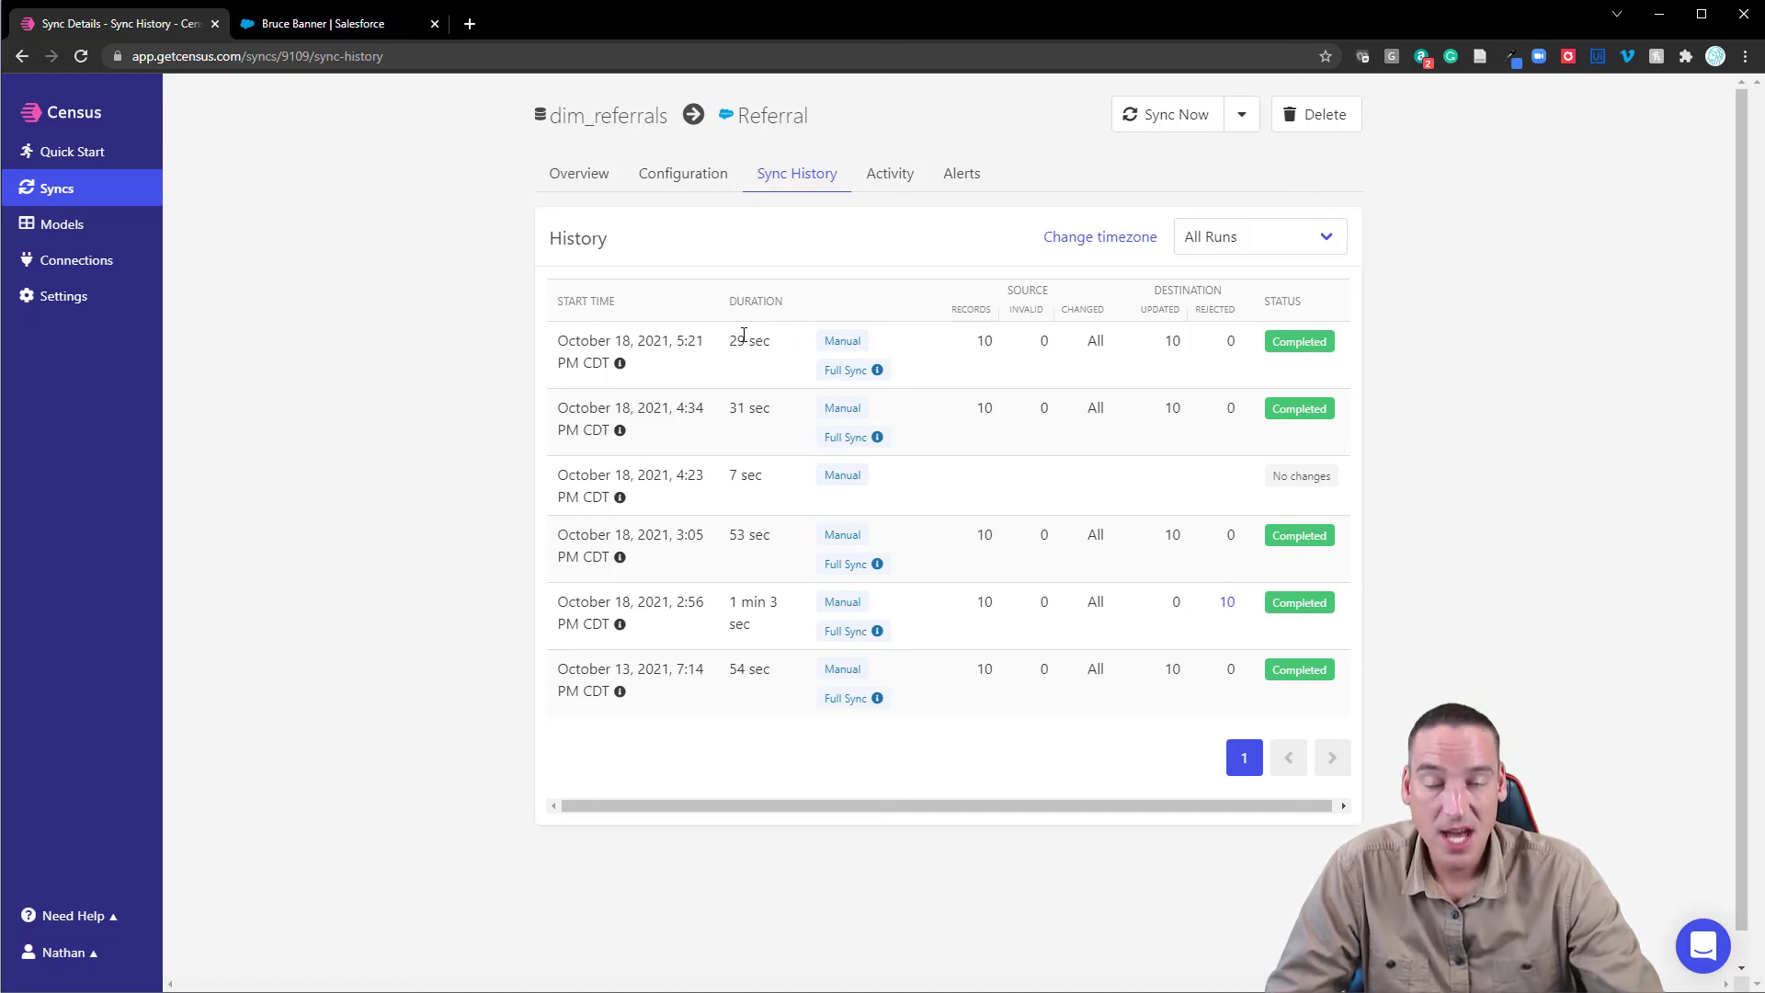
Switch to Salesforce, set the probability of the referral received 9/29/2021 to 0, save it, and return to the referrals list.
{"action": "left_click", "coordinate": [349, 27]}
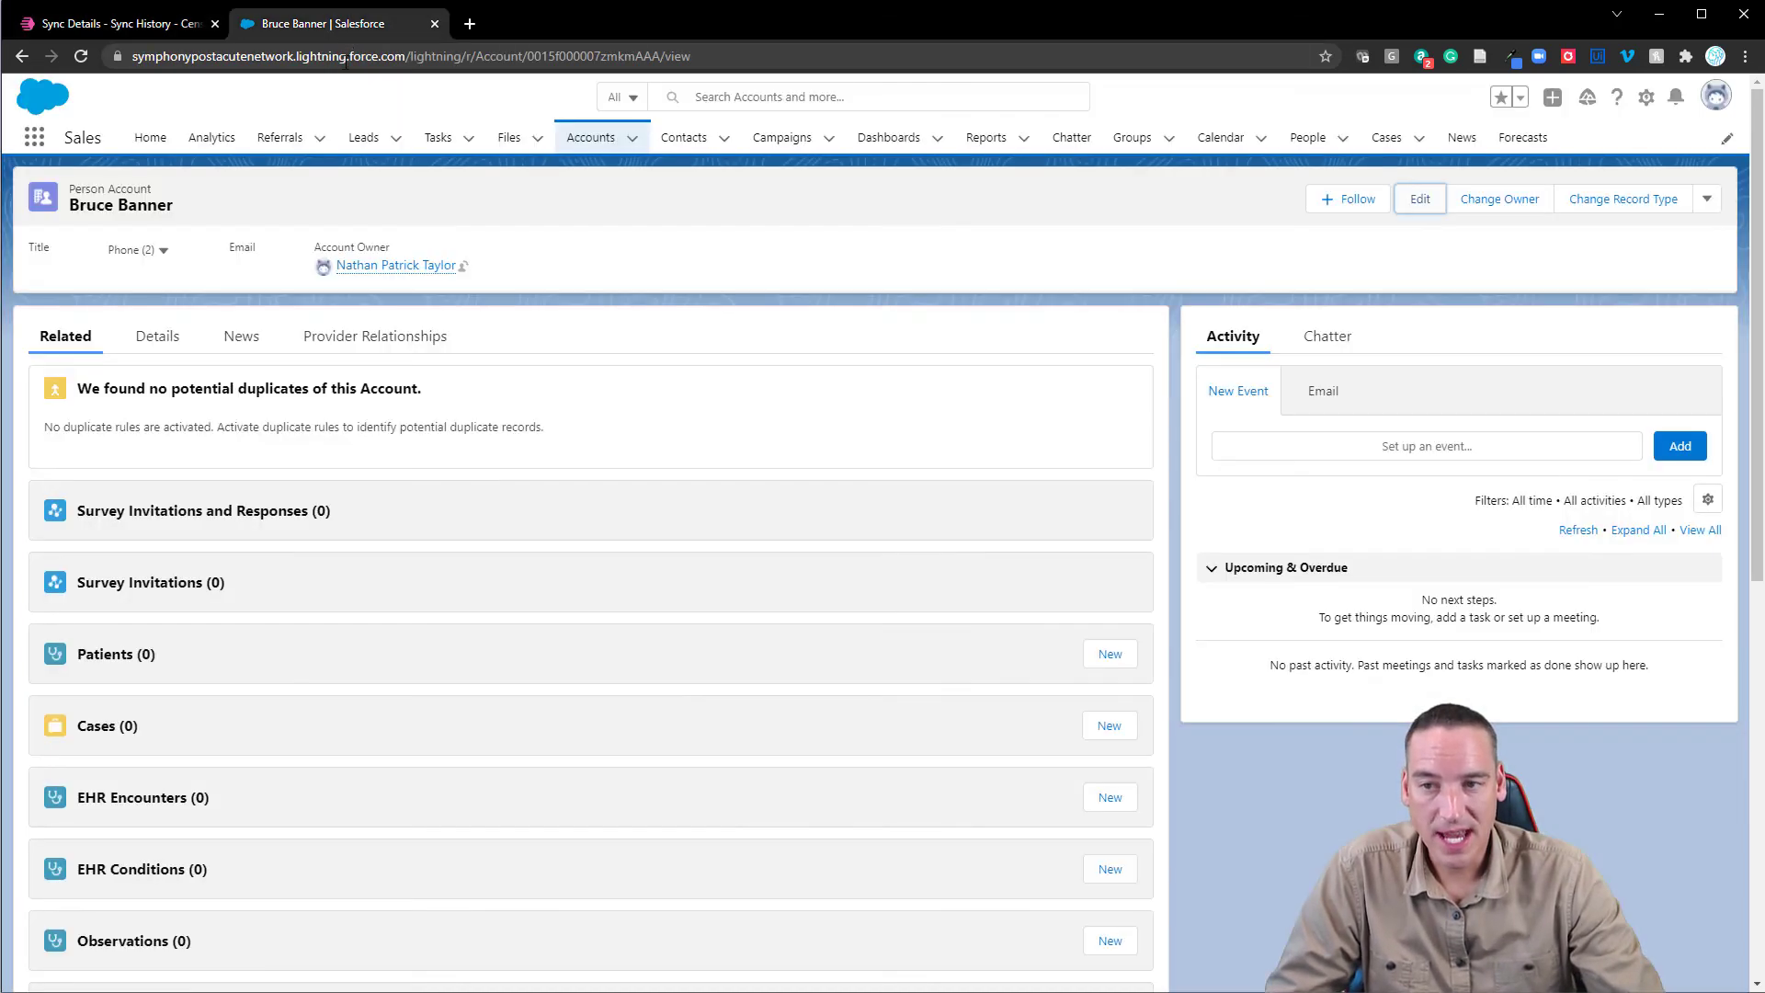
{"action": "left_click", "coordinate": [280, 142]}
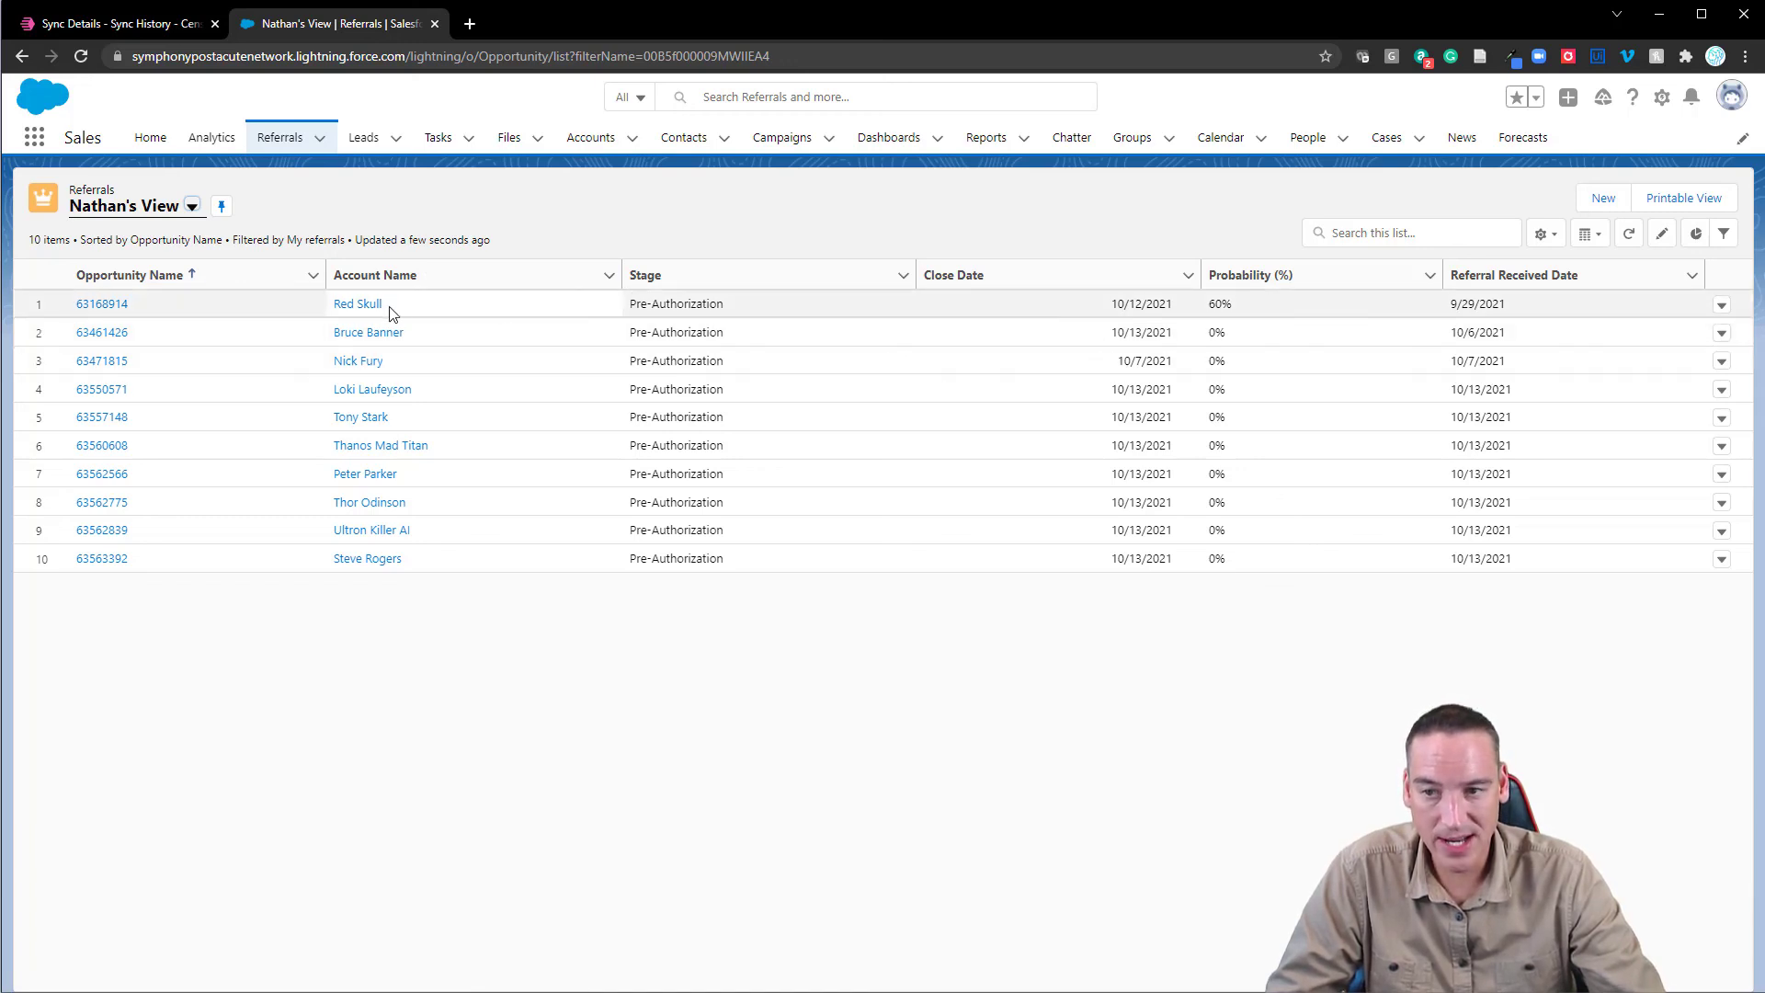
{"action": "left_click", "coordinate": [101, 304]}
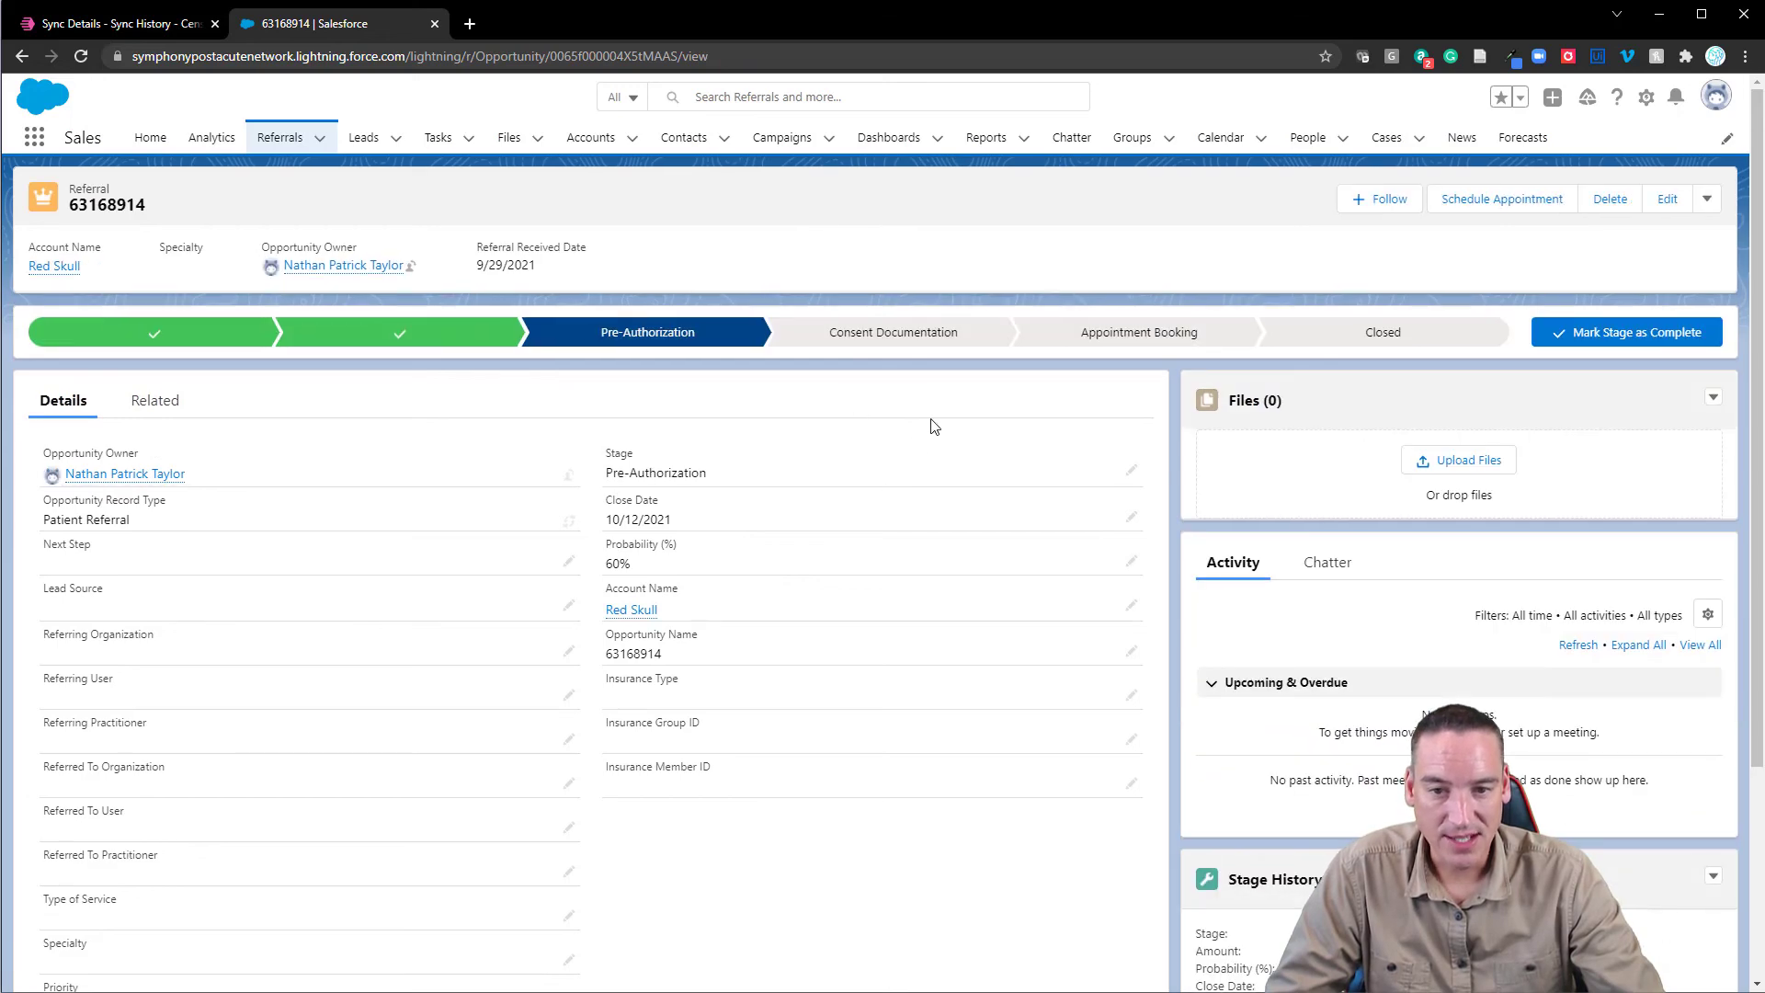
{"action": "scroll", "coordinate": [819, 421], "scroll_direction": "down", "scroll_amount": 1}
{"action": "left_click", "coordinate": [1667, 189]}
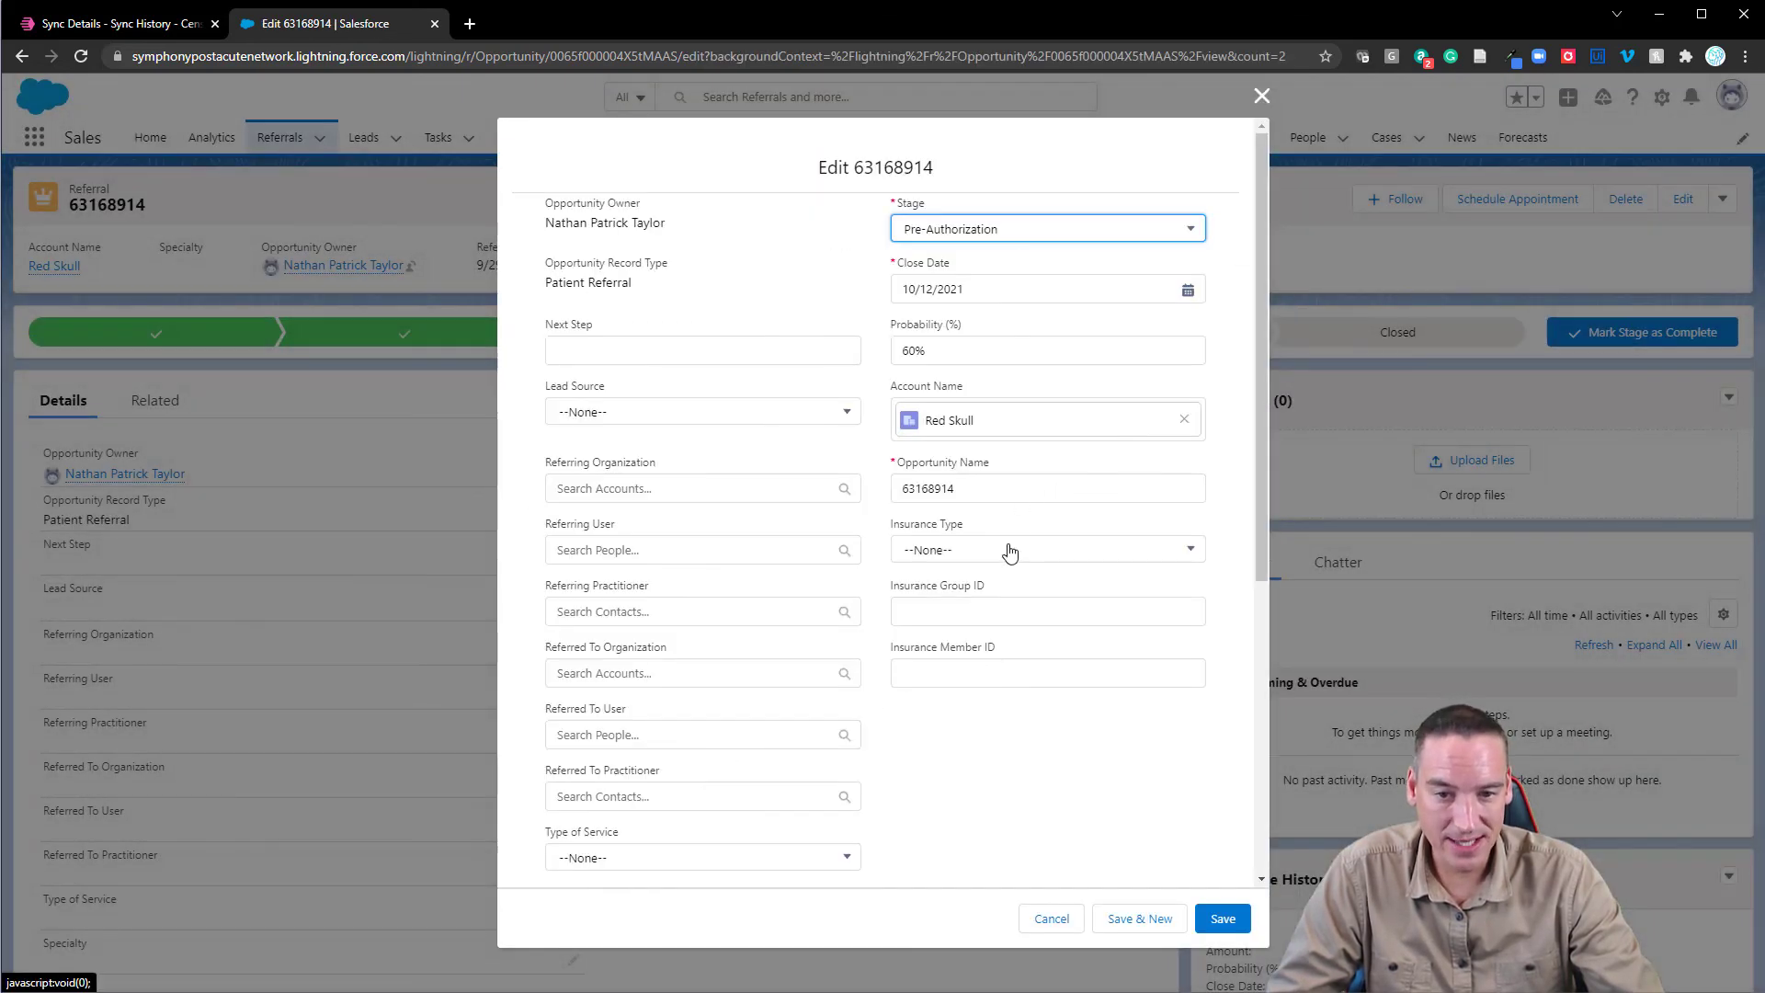
{"action": "left_click_drag", "start_coordinate": [947, 348], "coordinate": [884, 367]}
{"action": "type", "text": "0"}
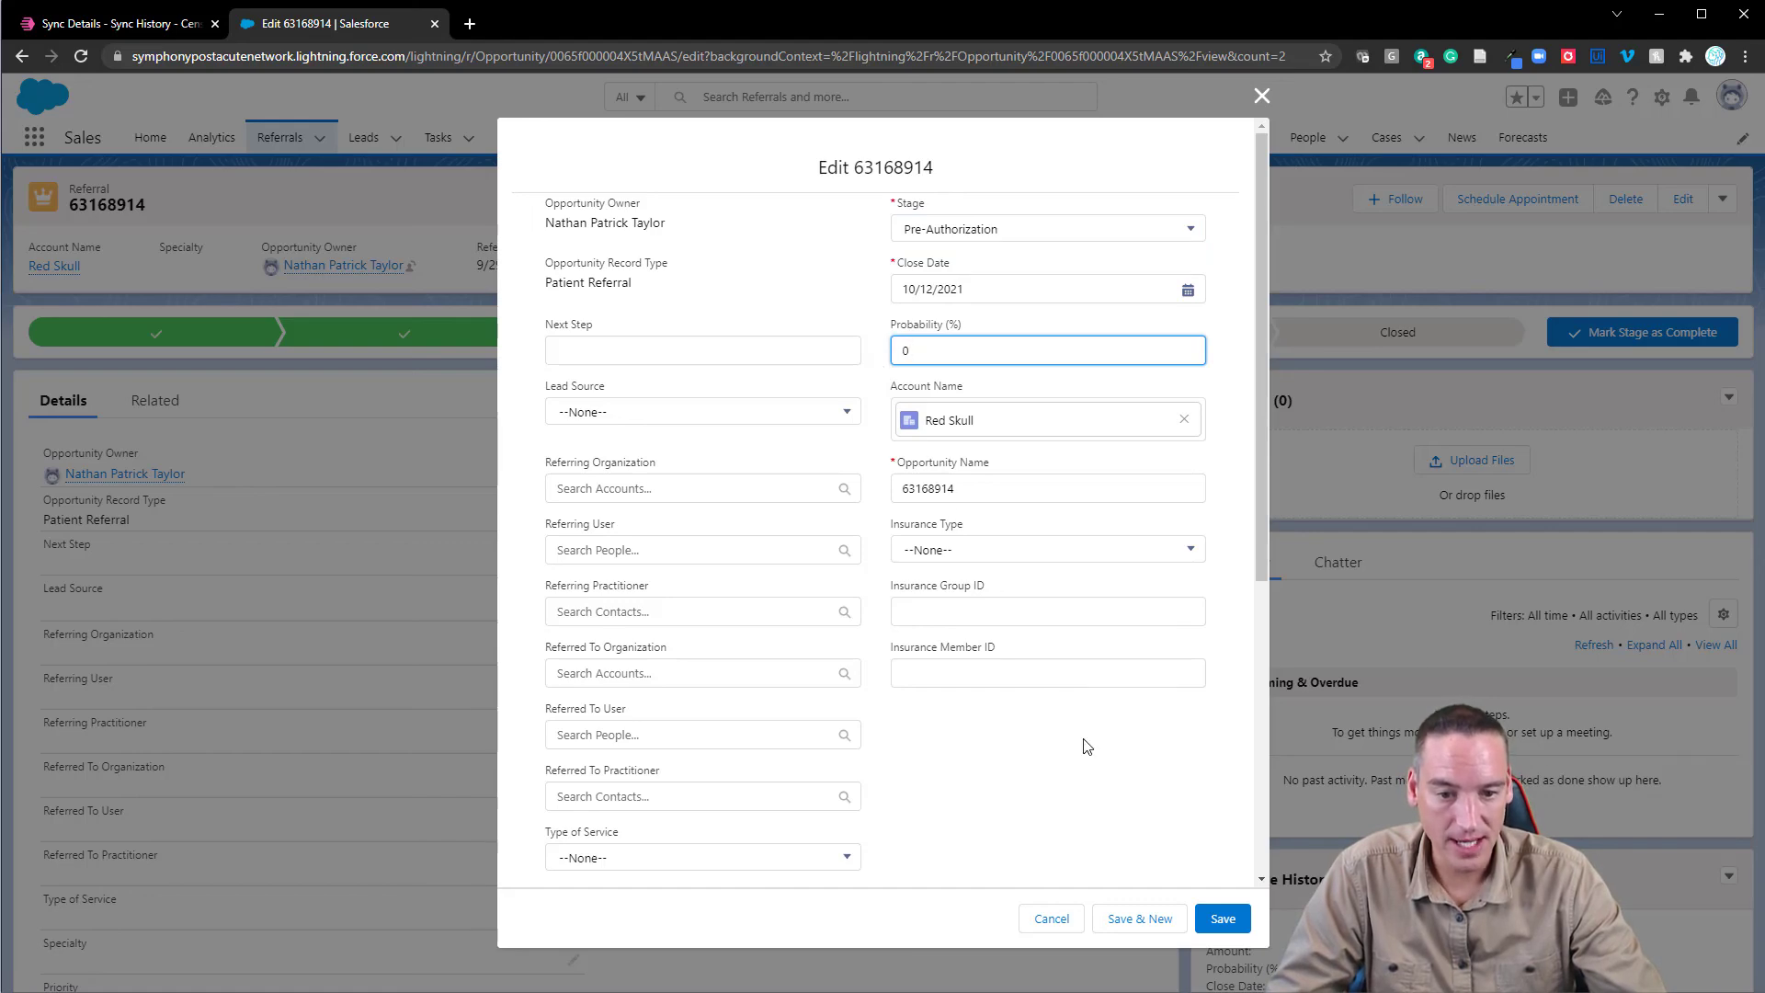
{"action": "left_click", "coordinate": [1223, 918]}
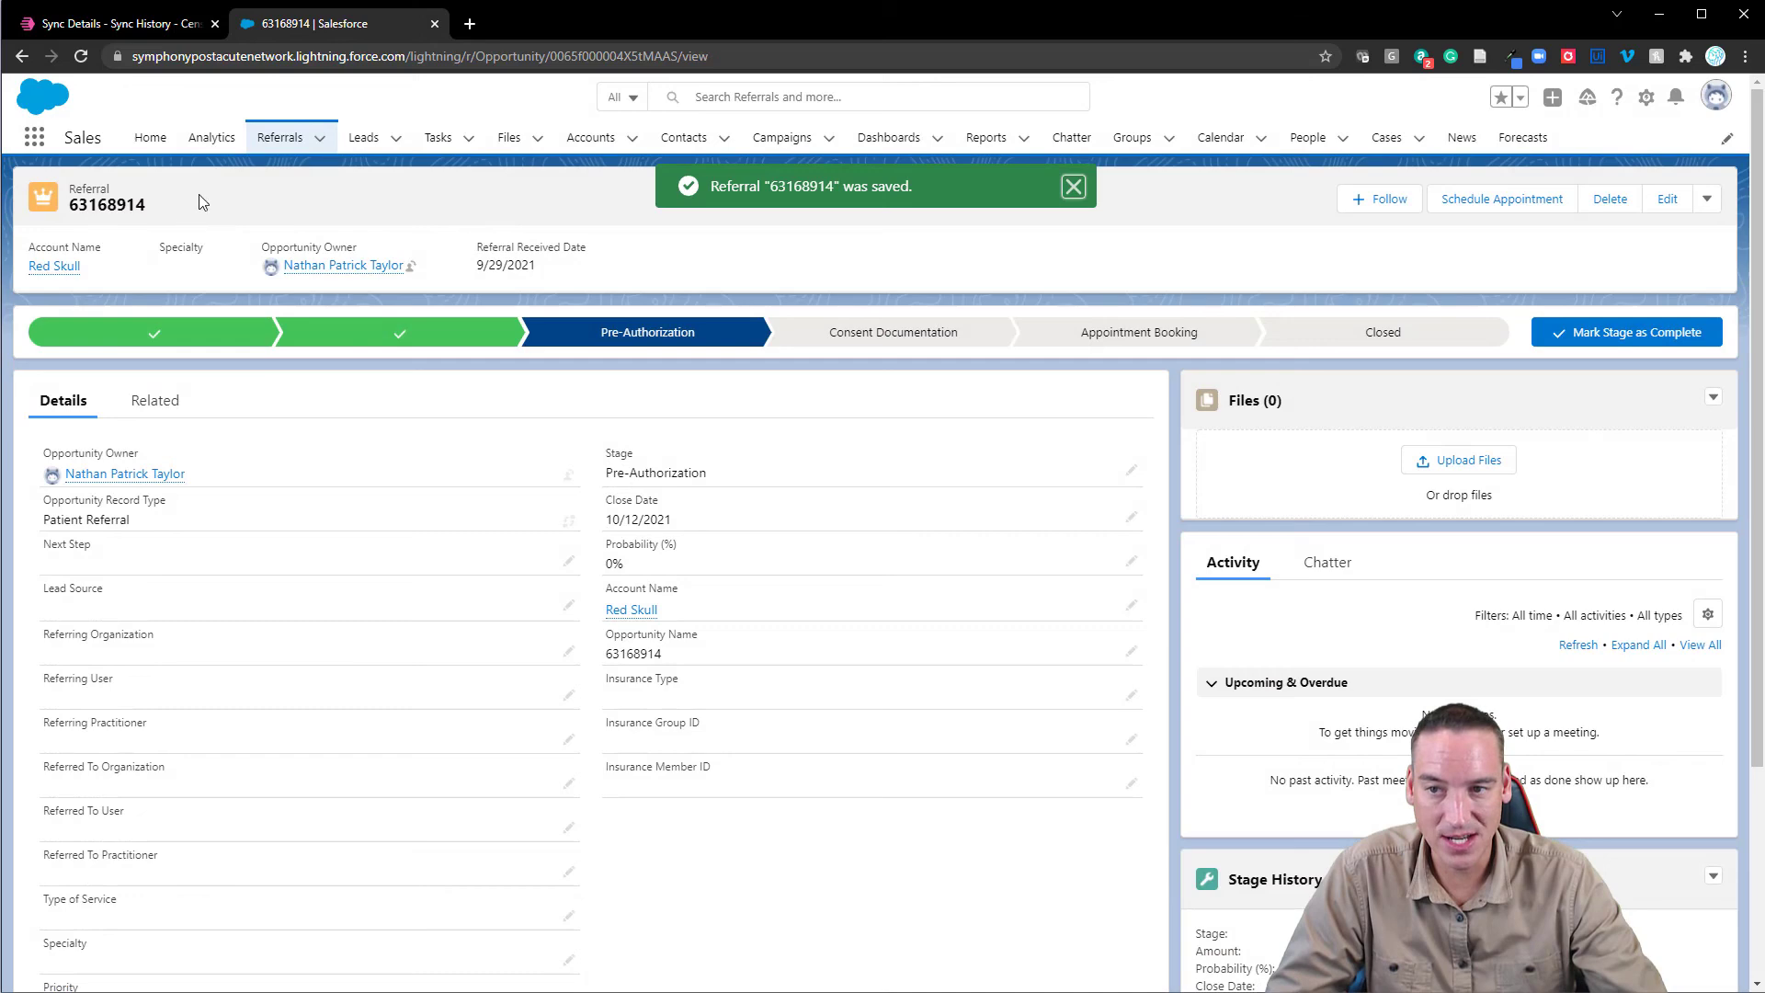
{"action": "left_click", "coordinate": [279, 137]}
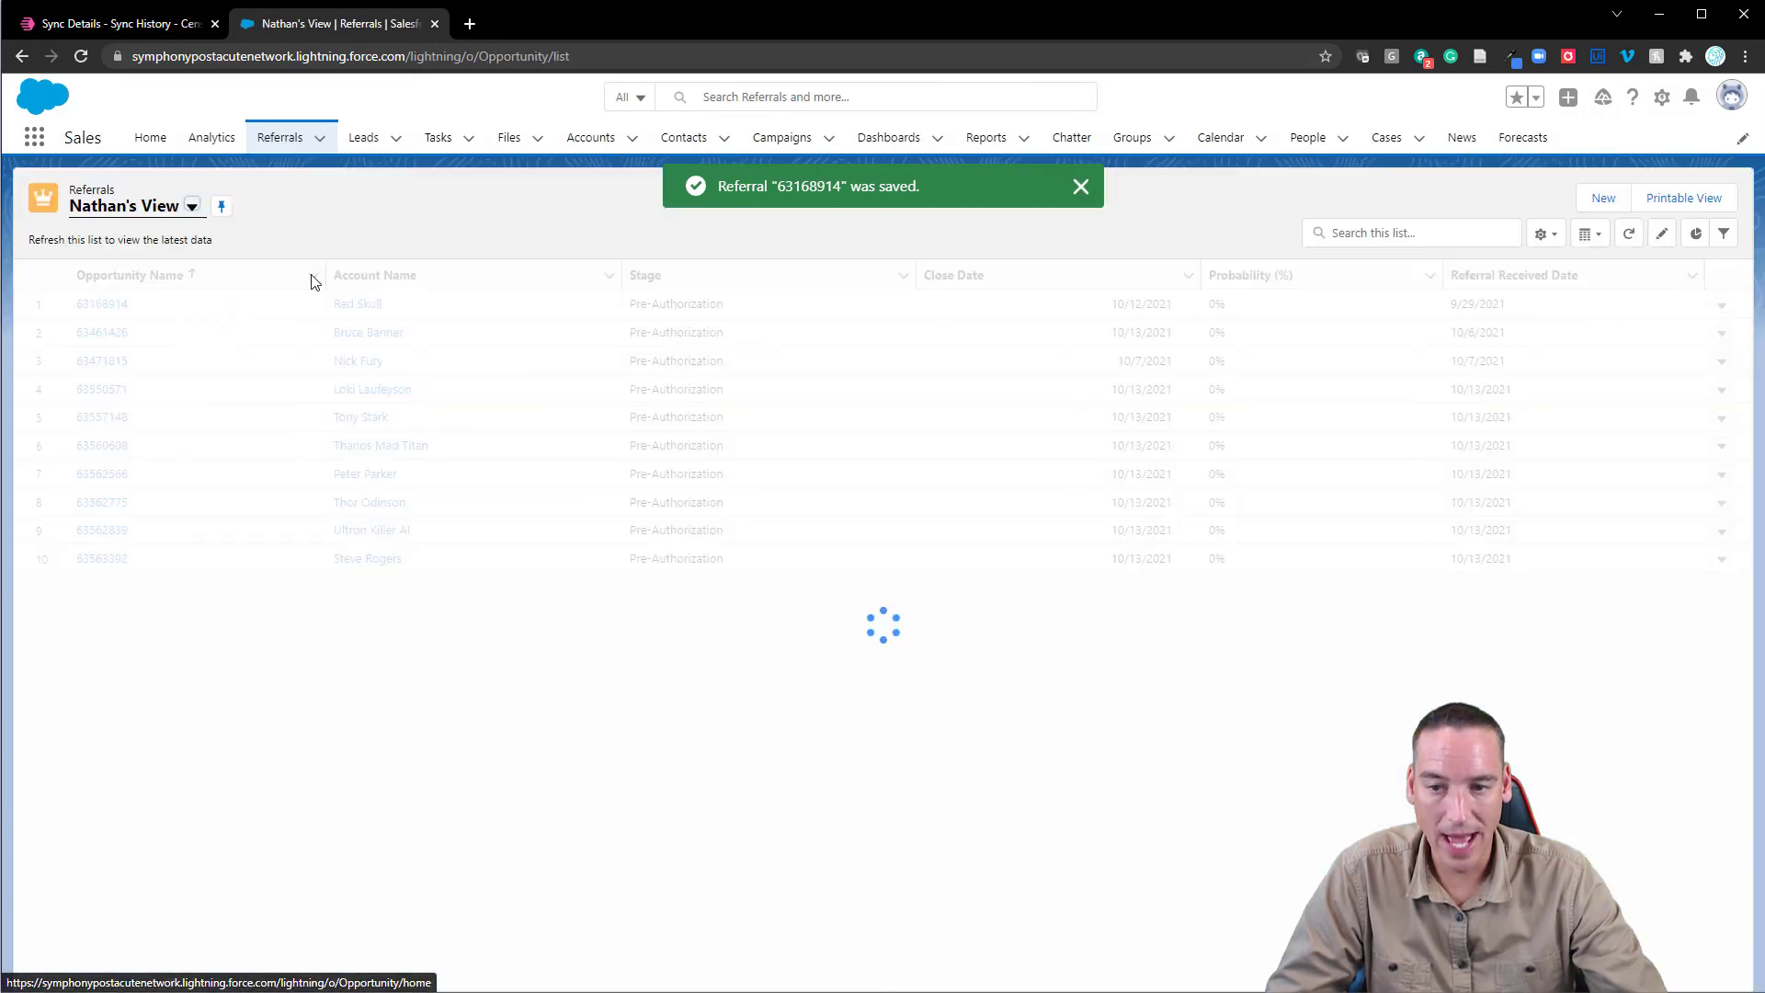